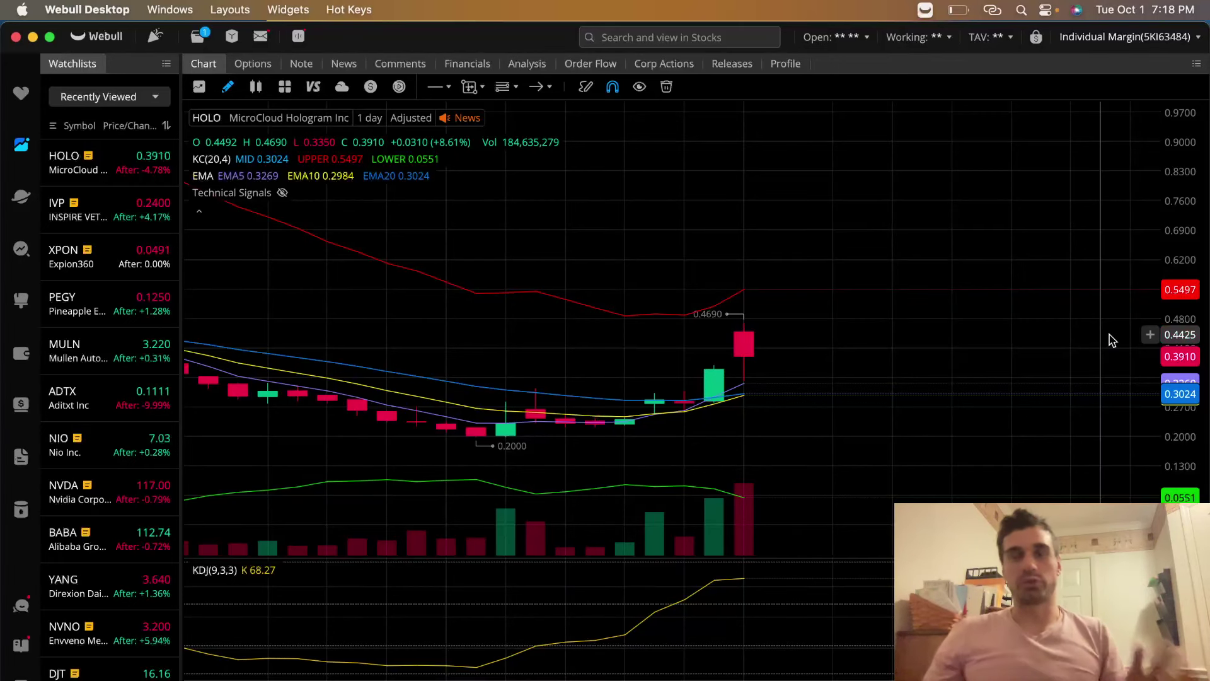
scroll(880, 455, down, 3)
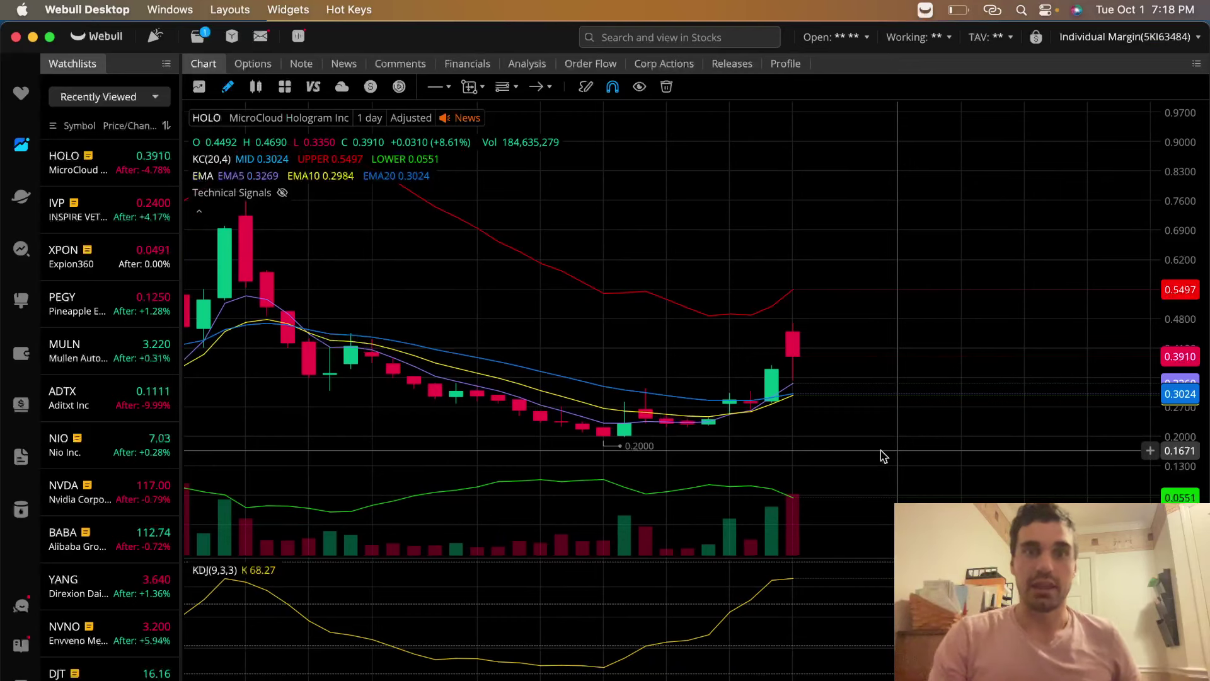
scroll(880, 456, left, 2)
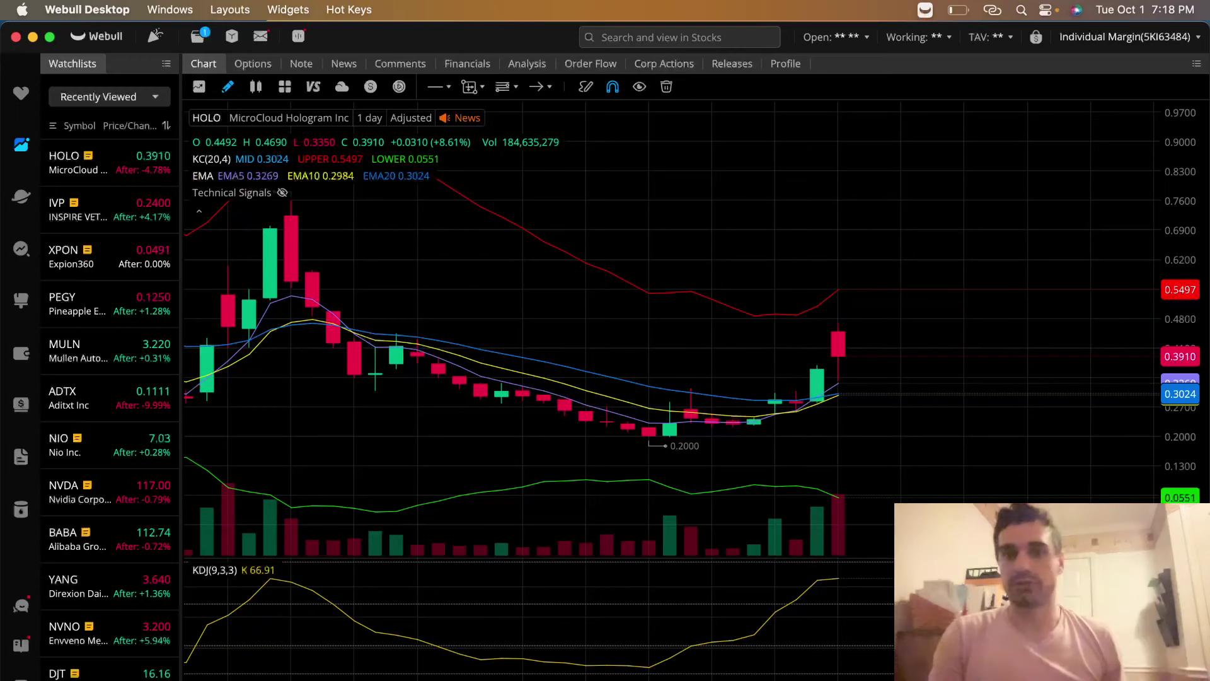
scroll(927, 366, up, 2)
scroll(946, 244, up, 2)
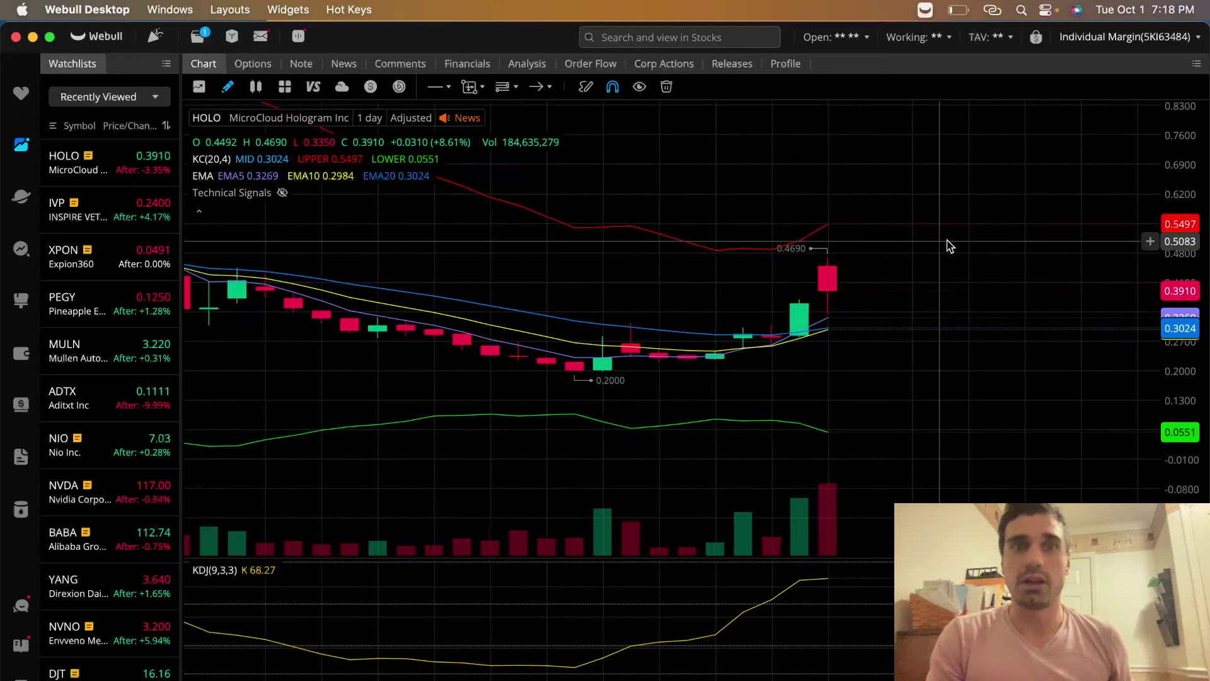
- Stretch the price scale so the recent HOLO candles and EMAs appear taller
drag(1194, 448, 1194, 406)
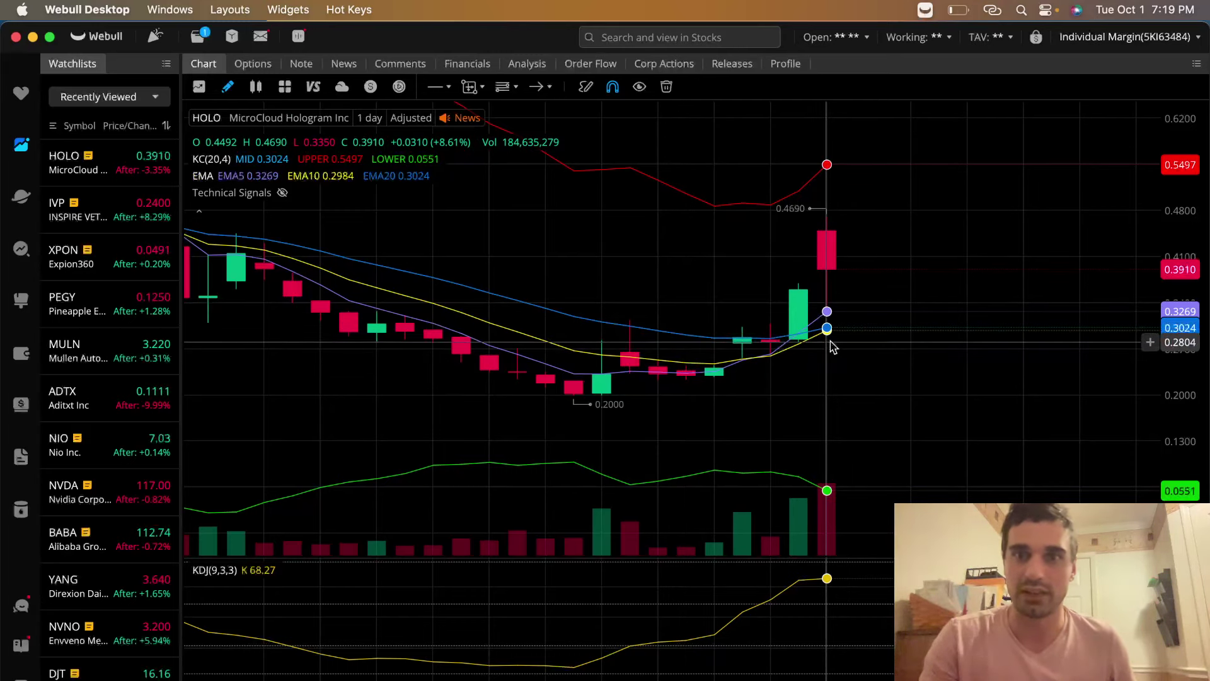
scroll(800, 331, up, 2)
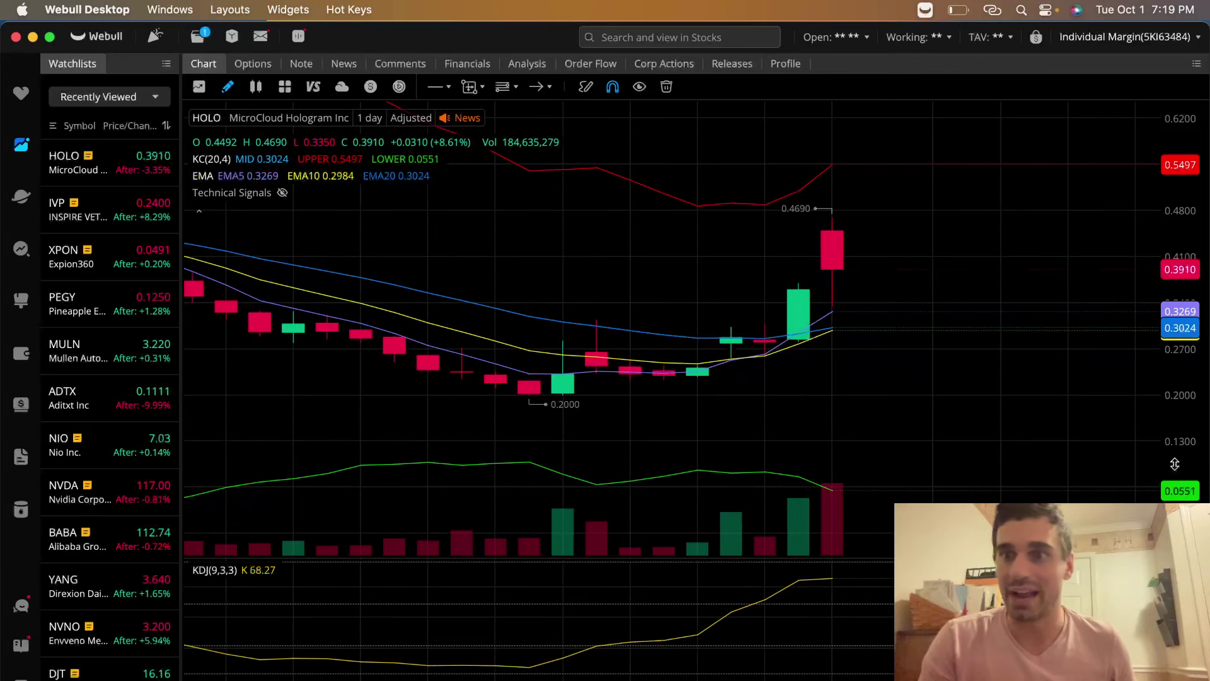
drag(1185, 312, 1185, 279)
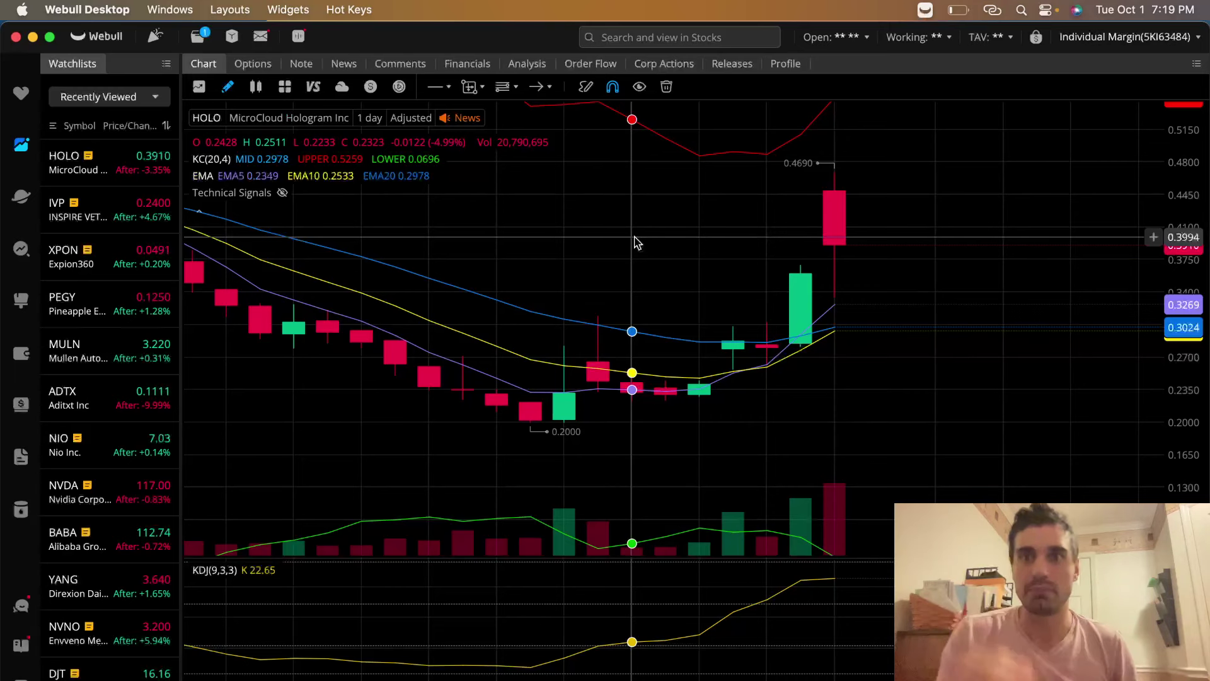
scroll(634, 243, down, 3)
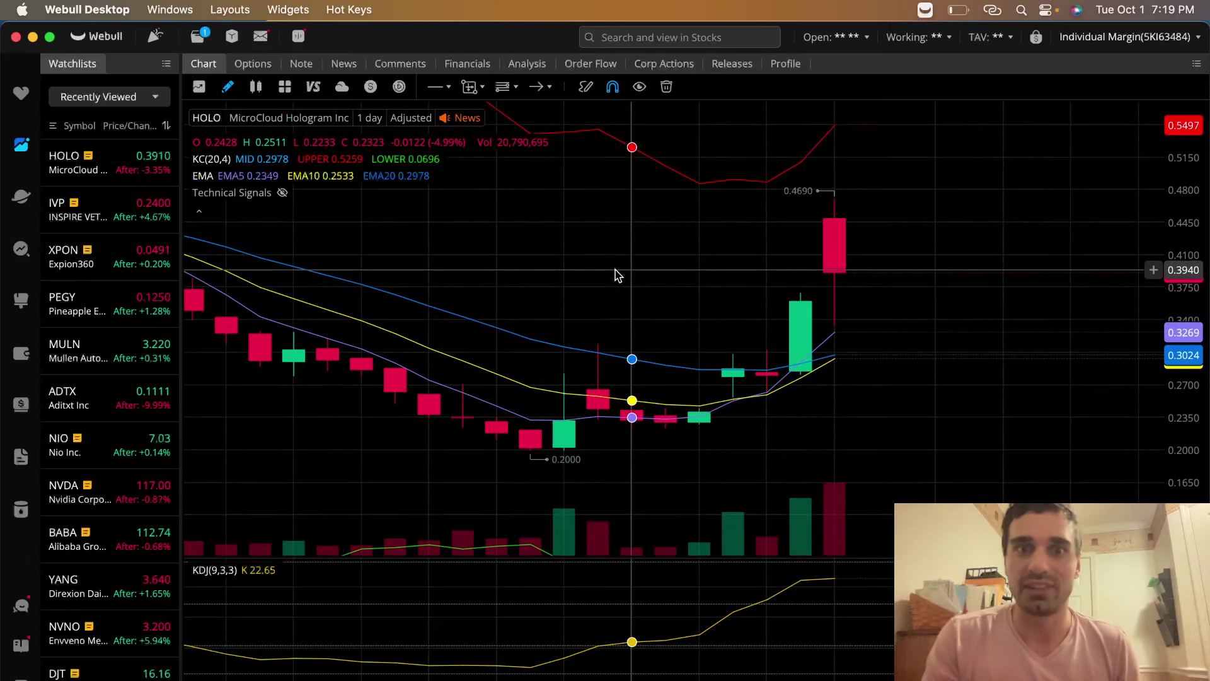
scroll(610, 298, down, 2)
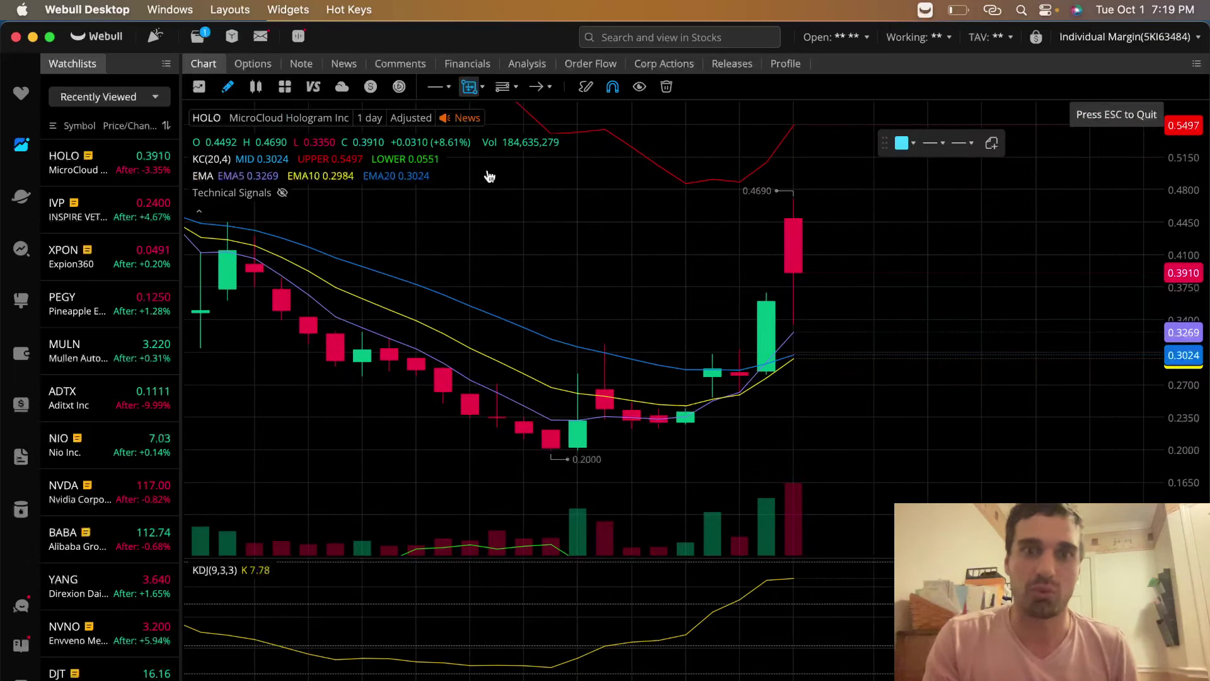
click(551, 450)
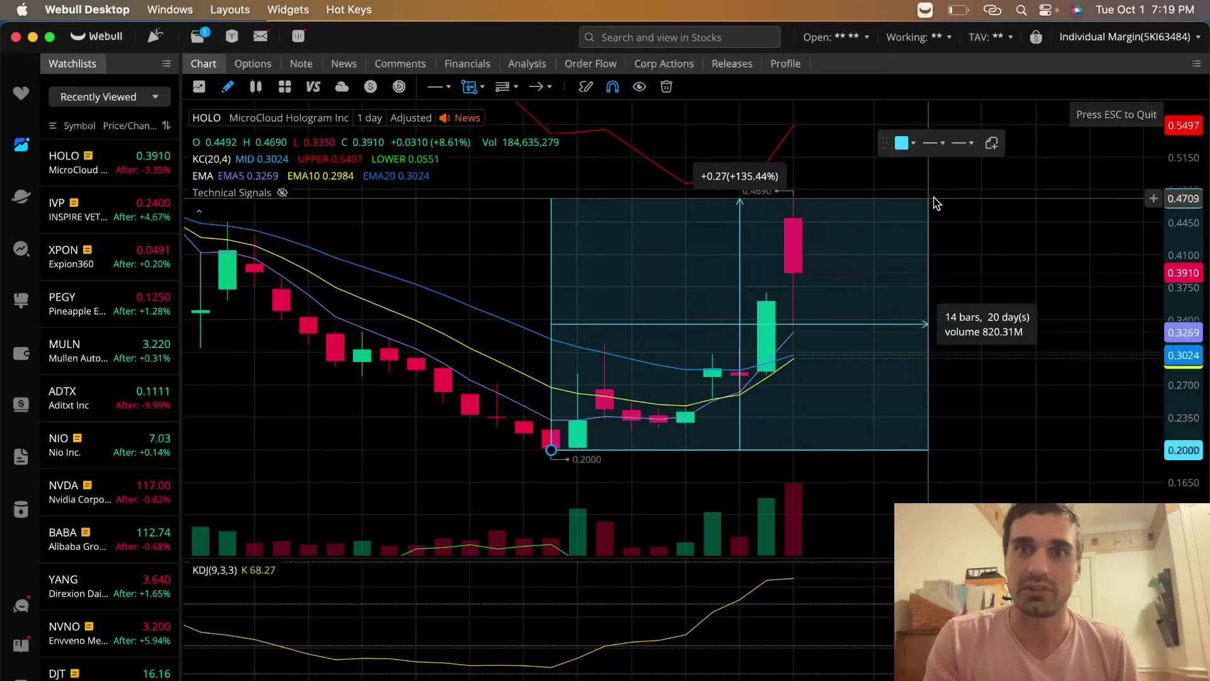
click(930, 199)
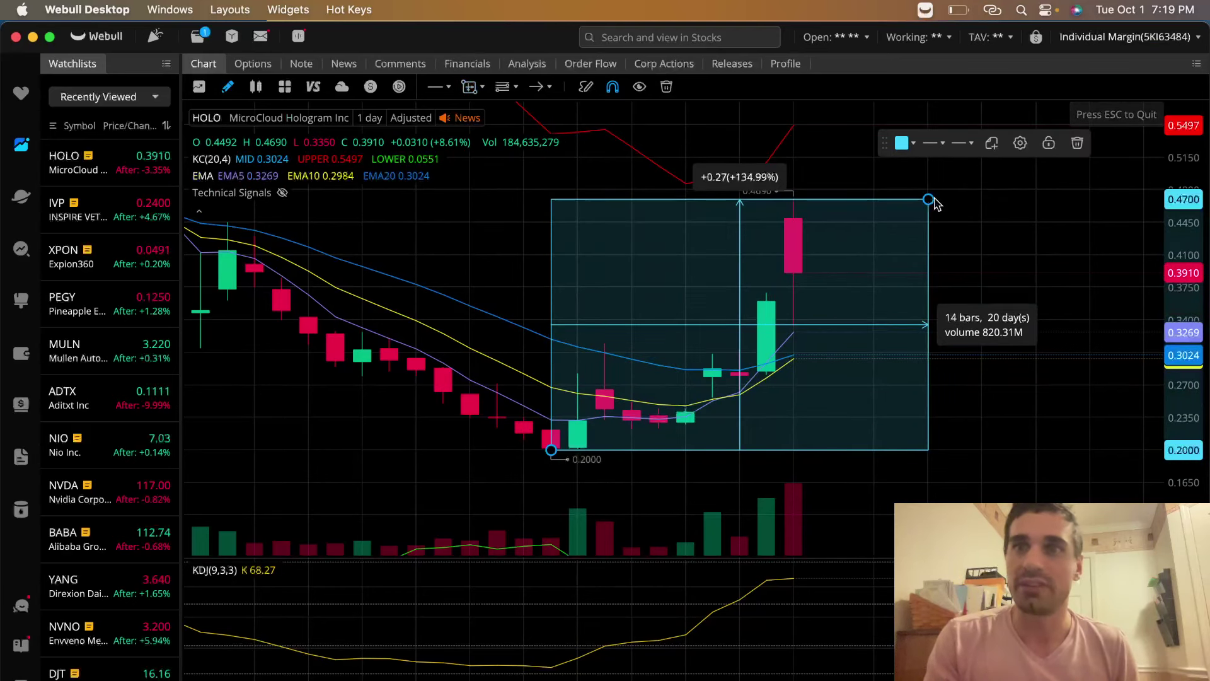
click(1076, 145)
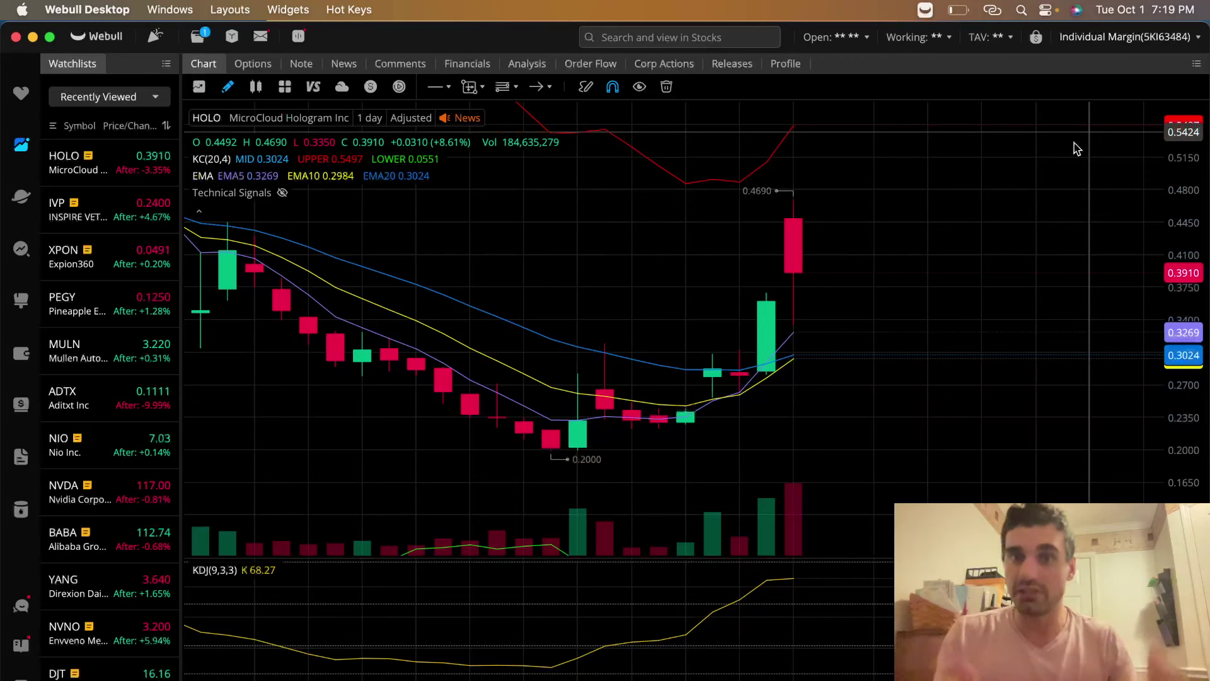
scroll(852, 297, down, 2)
scroll(851, 297, down, 2)
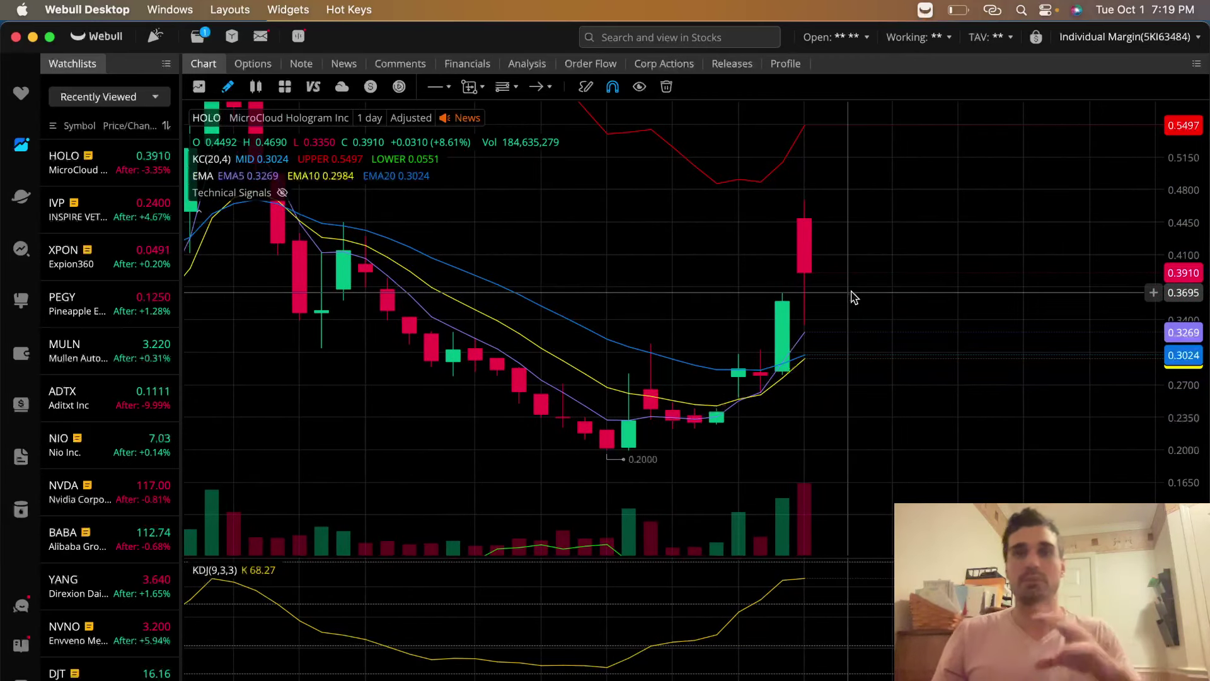
scroll(851, 297, left, 5)
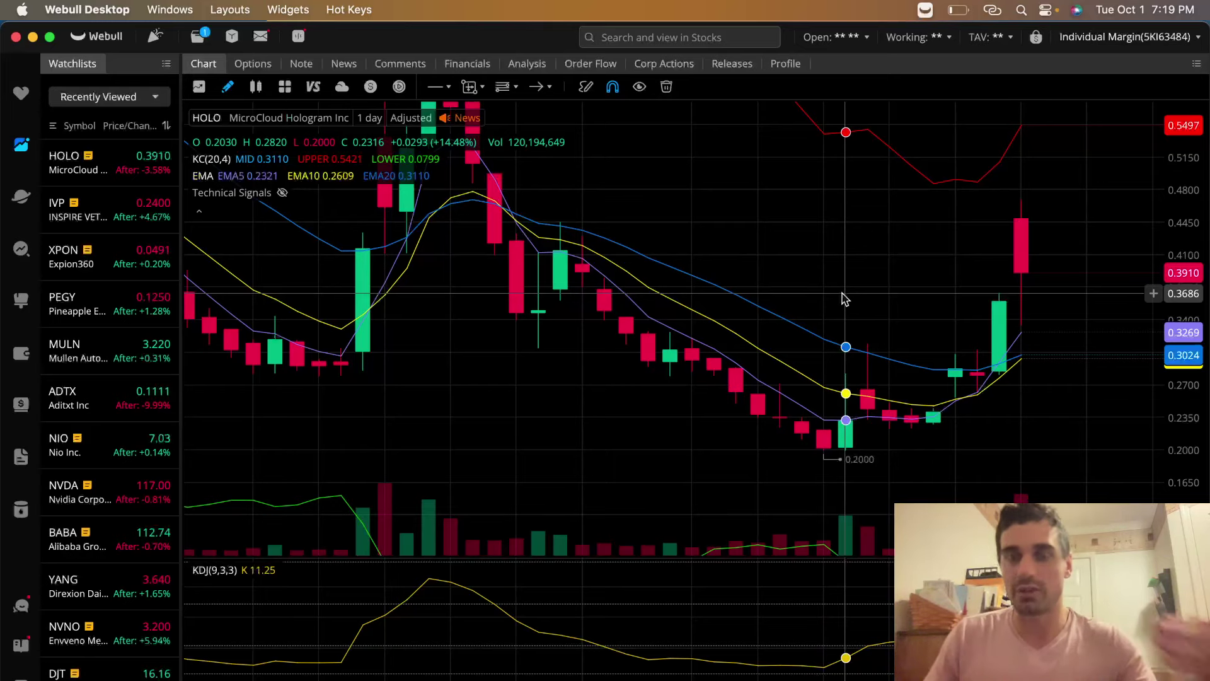
scroll(810, 299, right, 1)
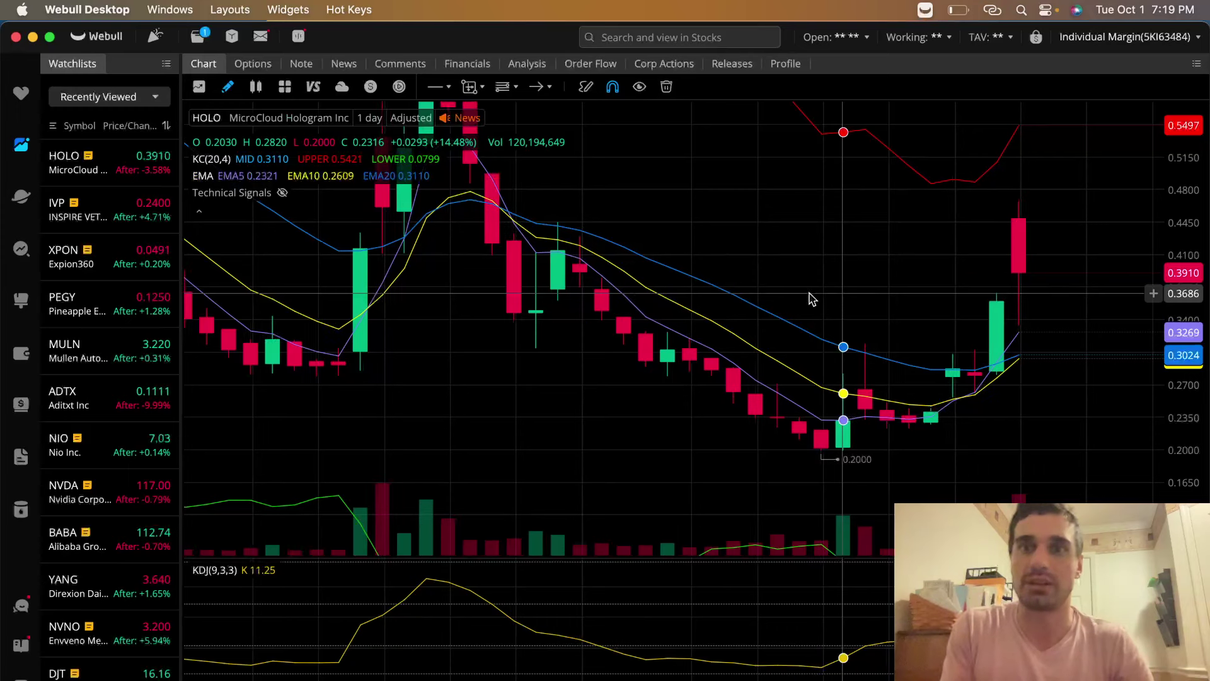
scroll(810, 299, right, 3)
scroll(705, 299, right, 2)
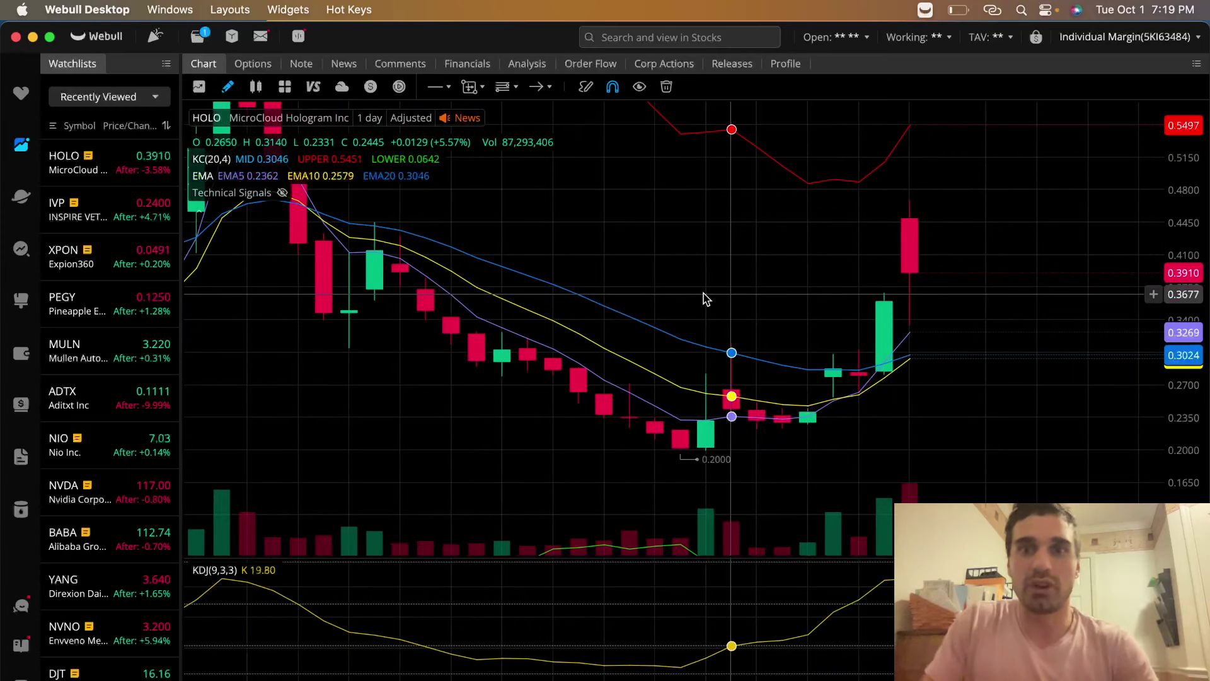
scroll(704, 298, up, 1)
scroll(680, 349, up, 1)
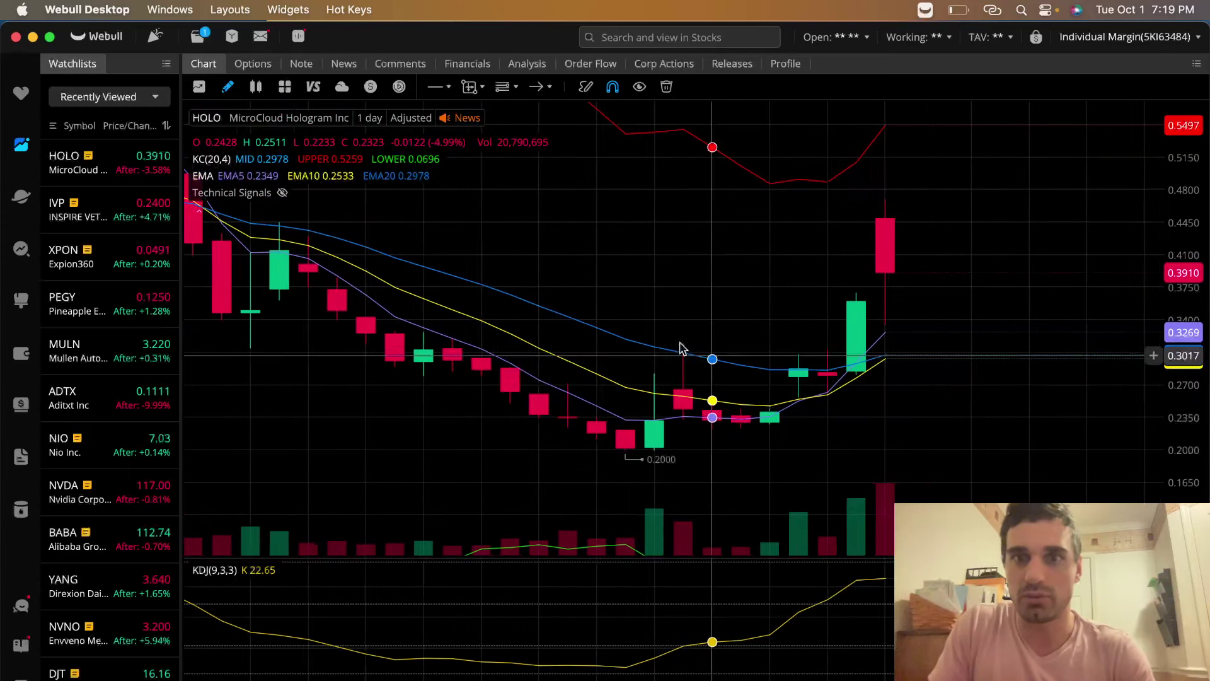
- Pan back to HOLO's earlier spike near 0.75 and compress the price scale to fit it
drag(679, 349, 613, 351)
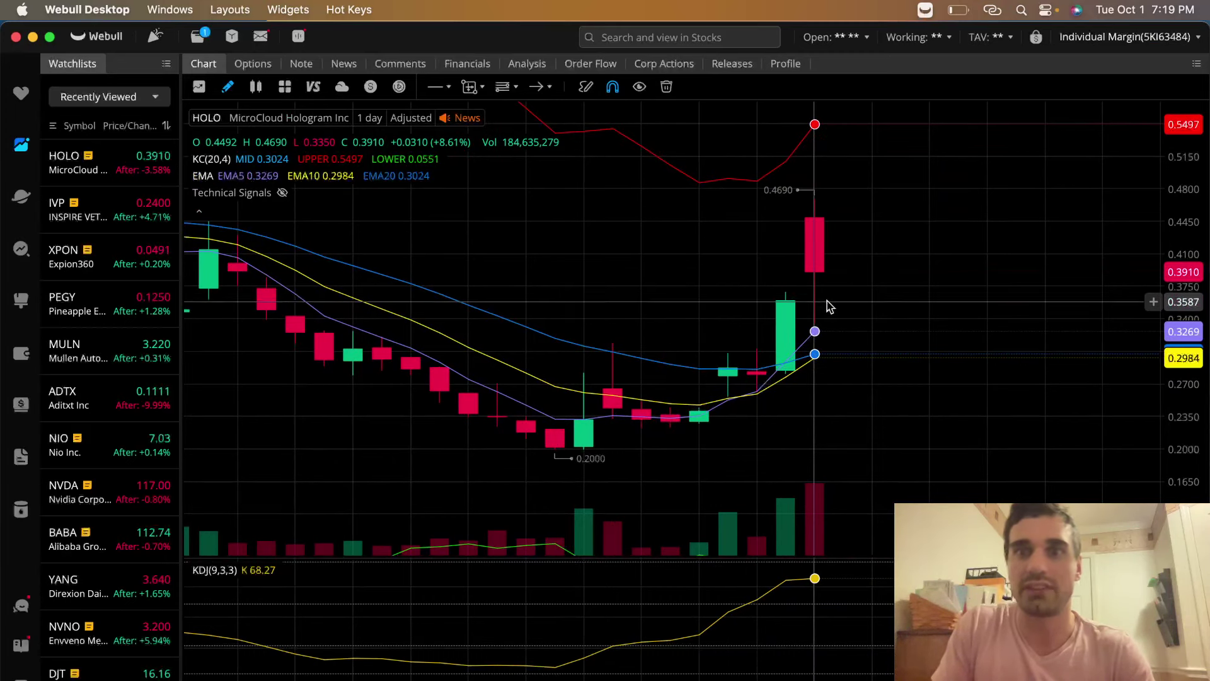
scroll(792, 304, left, 10)
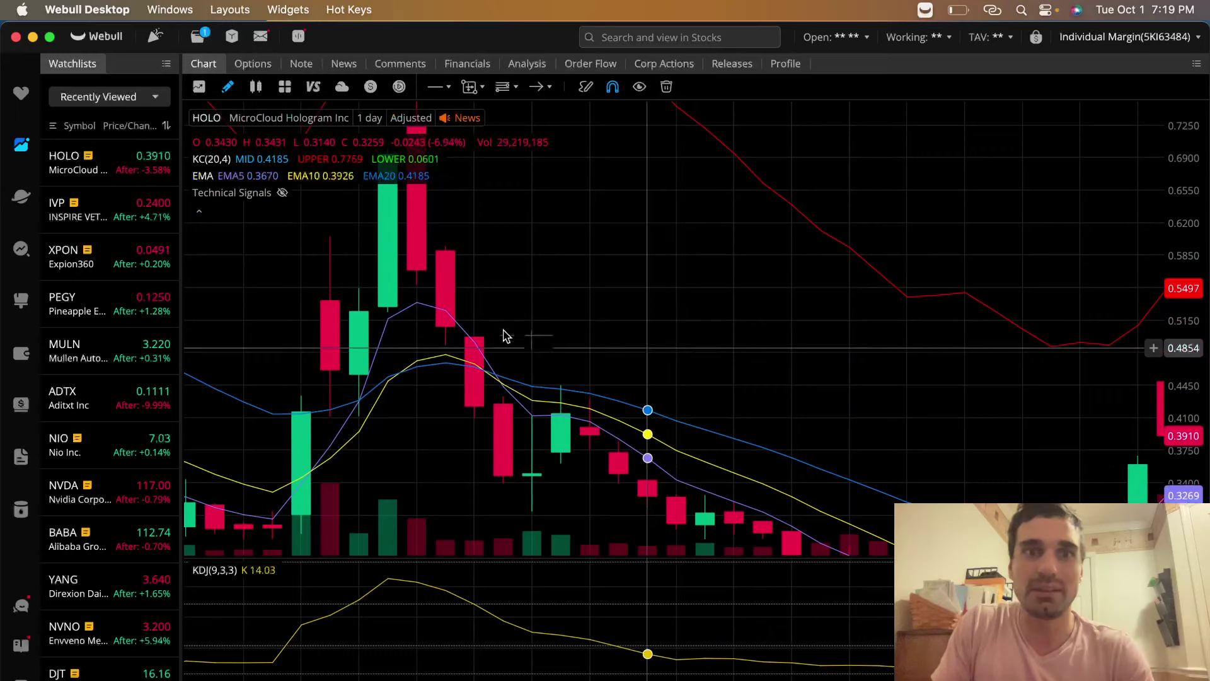
drag(502, 334, 662, 331)
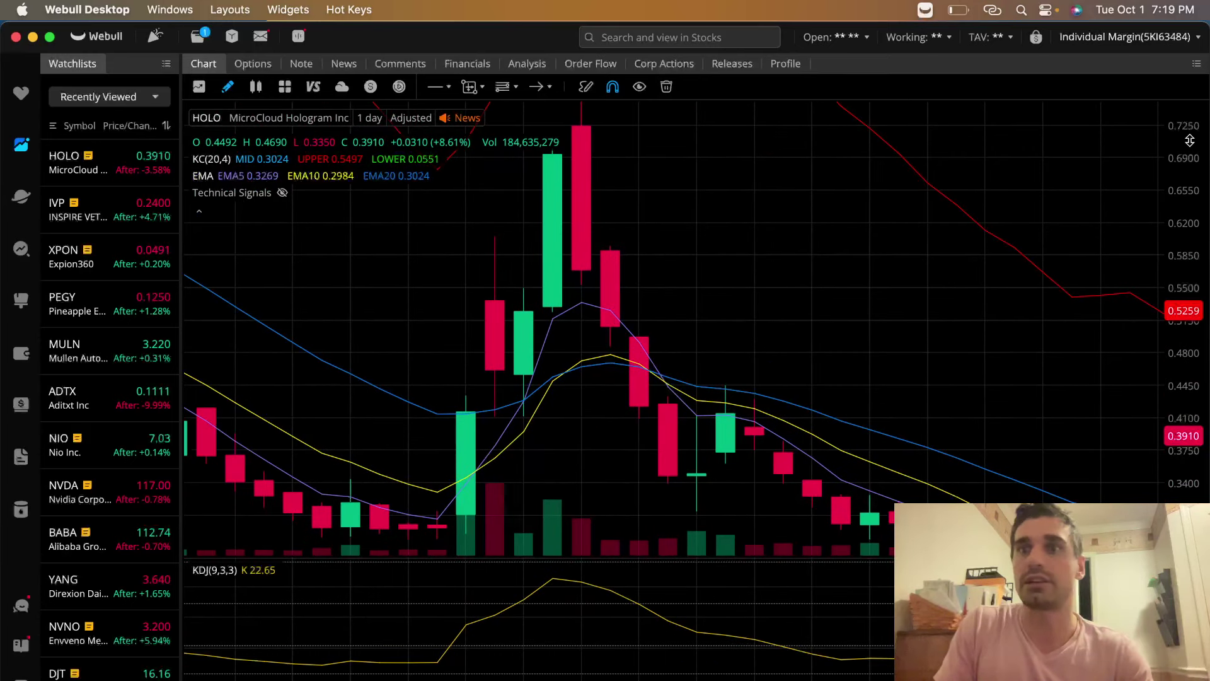
drag(1183, 236, 1184, 286)
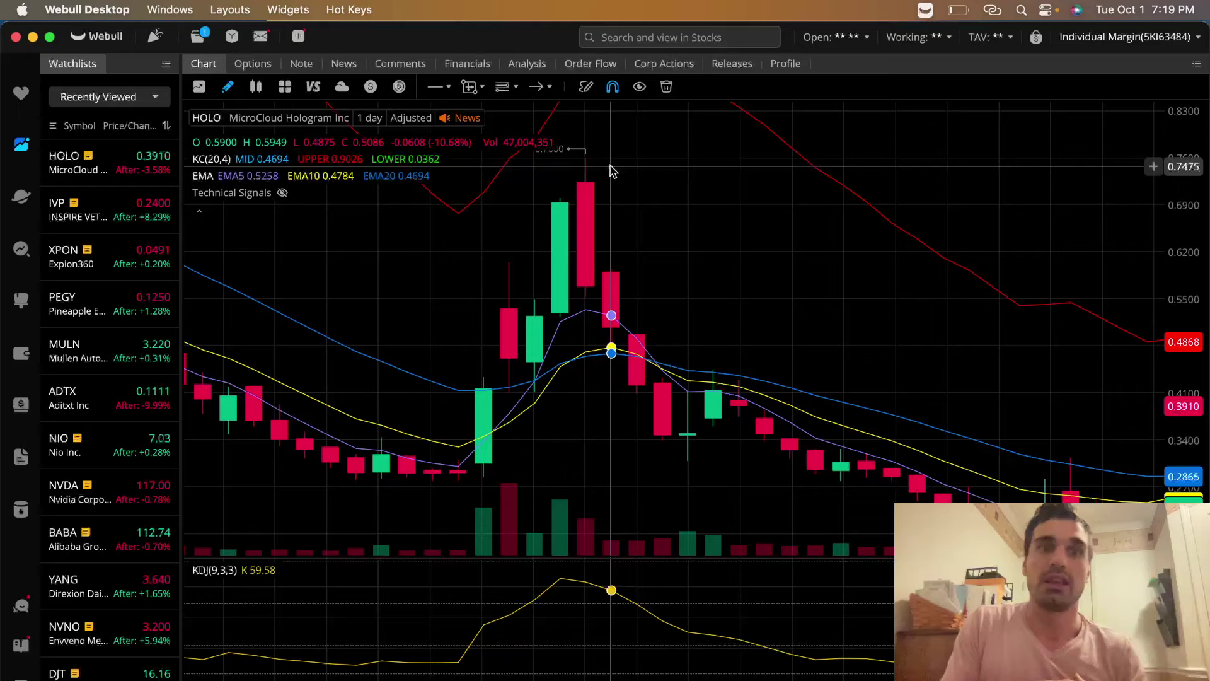
drag(394, 206, 744, 341)
scroll(838, 263, left, 5)
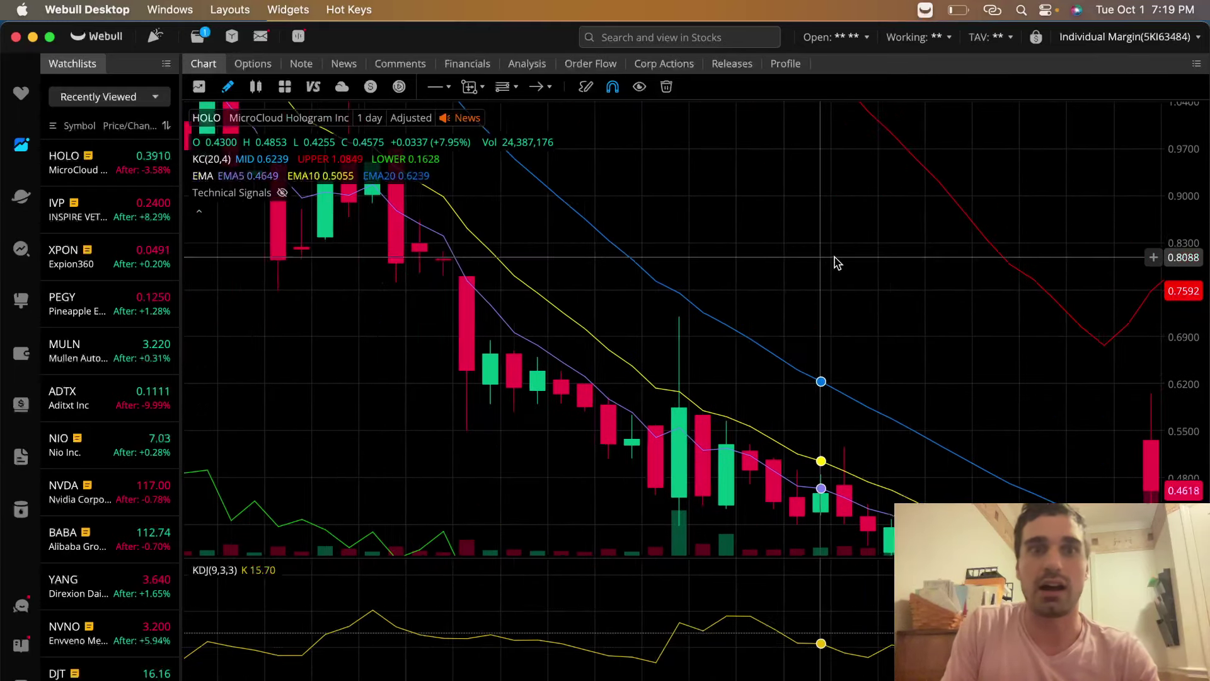
scroll(838, 263, left, 5)
scroll(837, 264, left, 5)
scroll(838, 263, left, 5)
scroll(837, 263, right, 3)
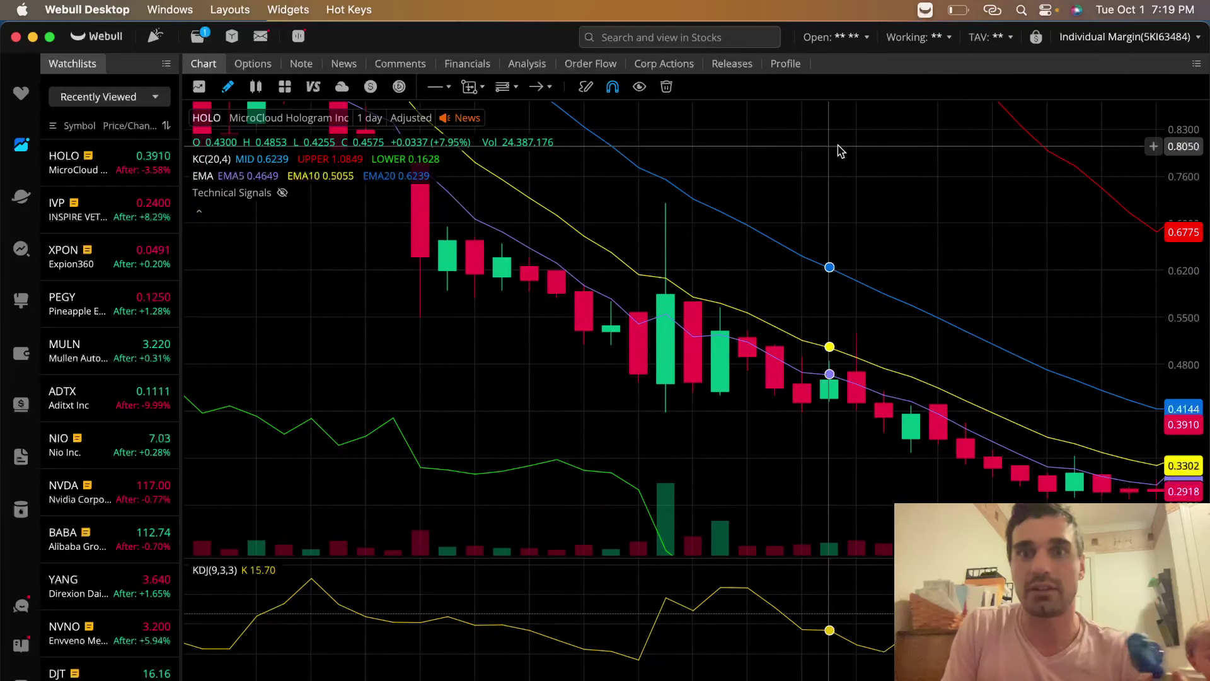
scroll(837, 149, right, 5)
scroll(838, 148, right, 3)
scroll(880, 352, right, 5)
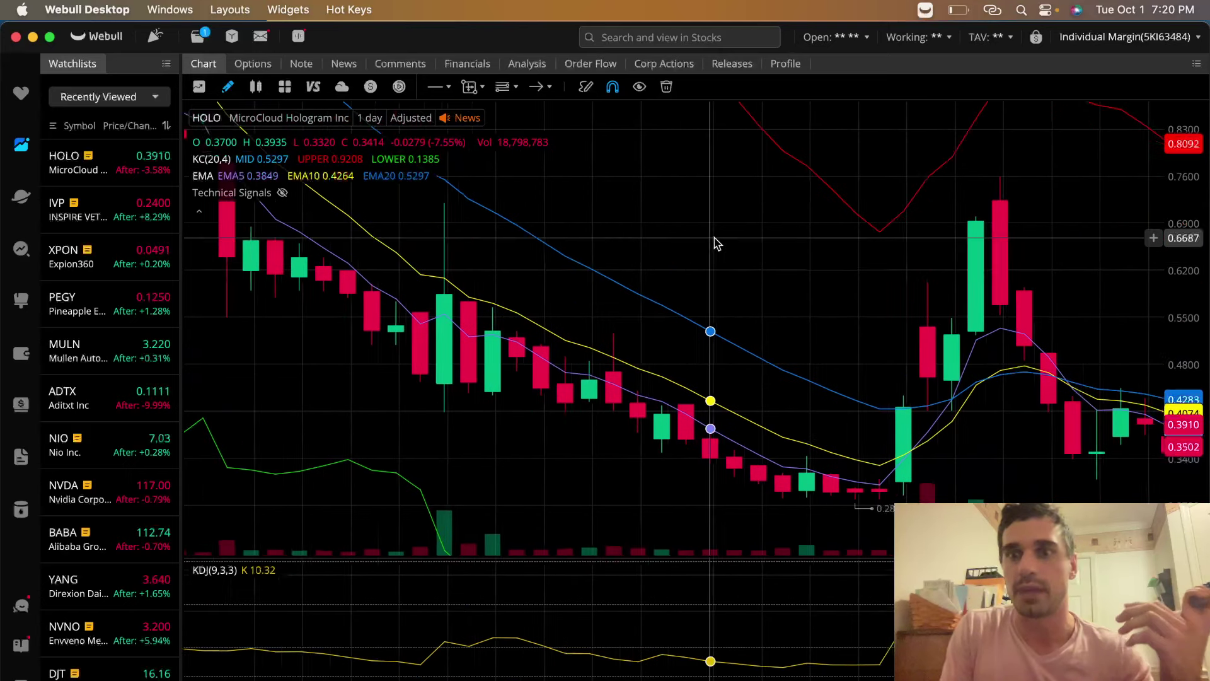
scroll(716, 243, right, 3)
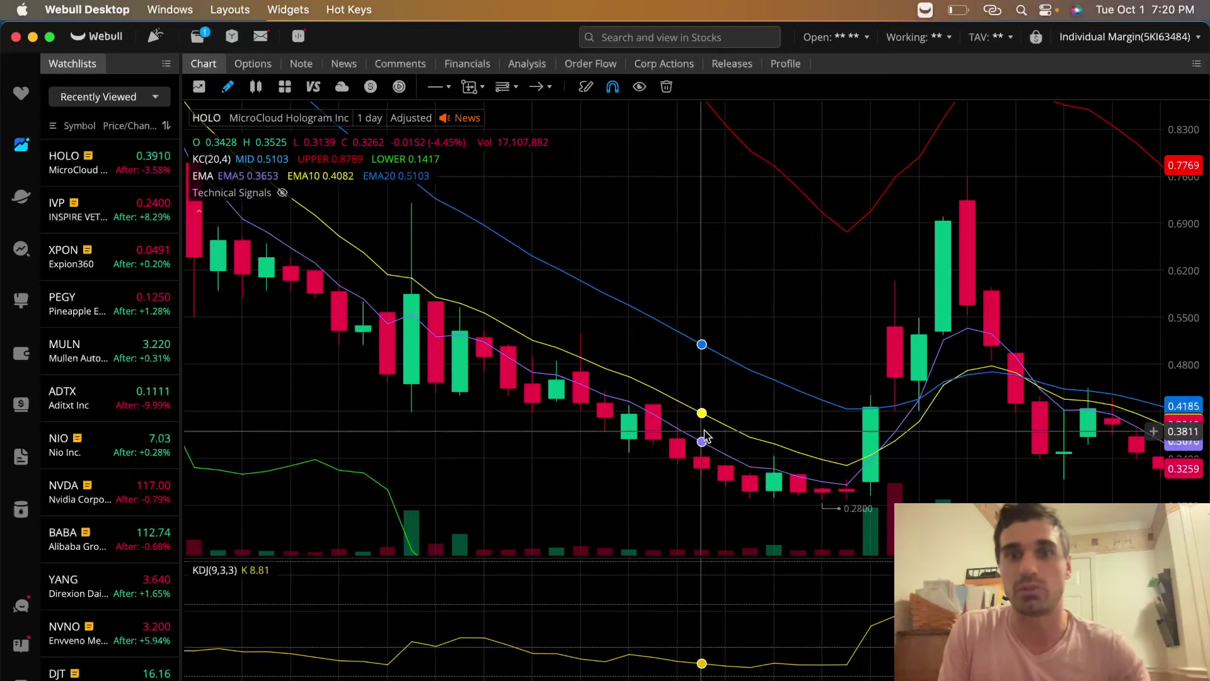
drag(677, 416, 682, 314)
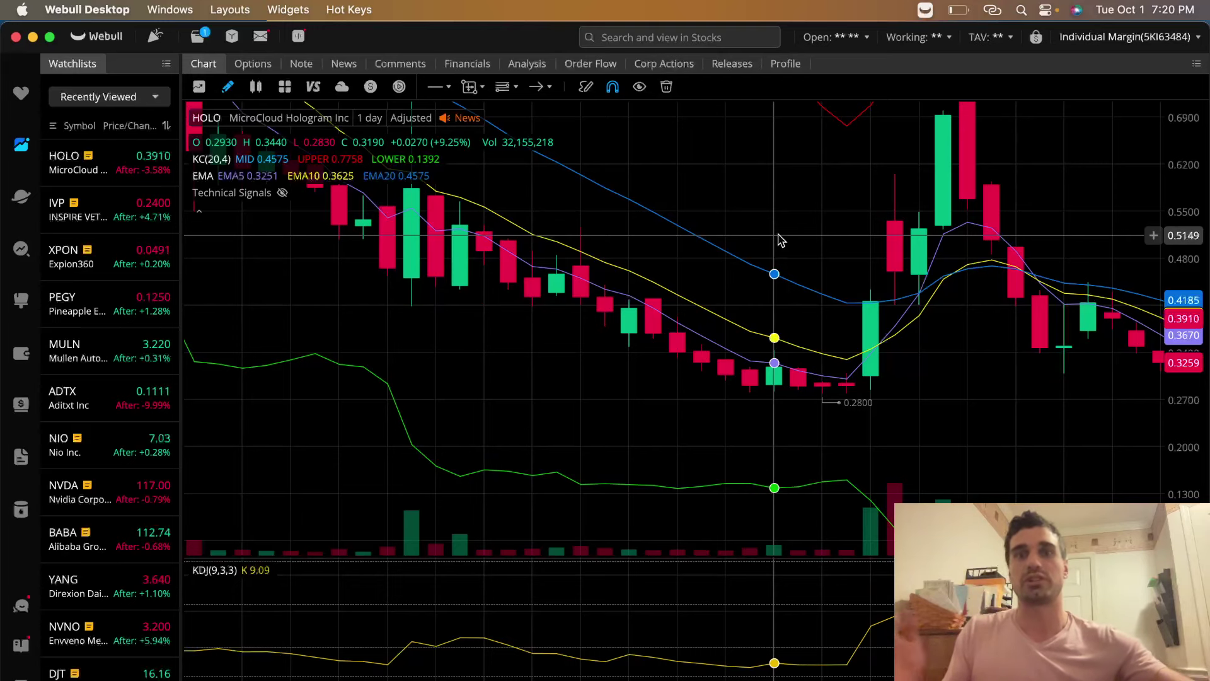
scroll(630, 326, up, 2)
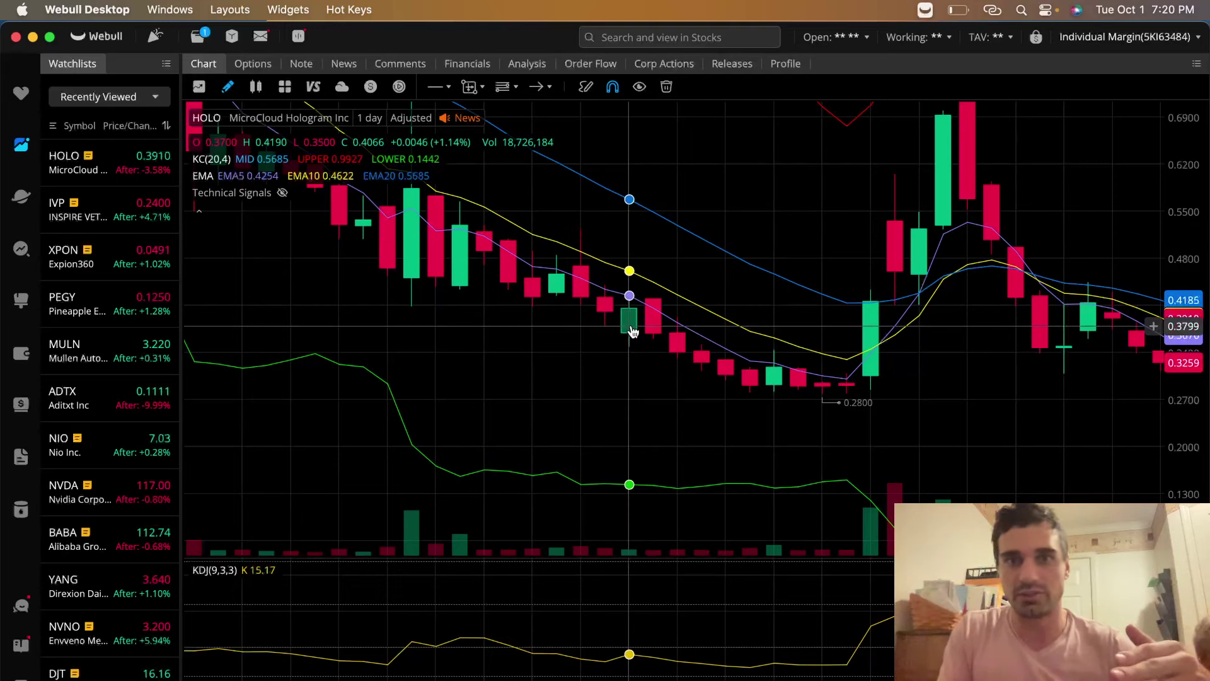
scroll(492, 274, up, 1)
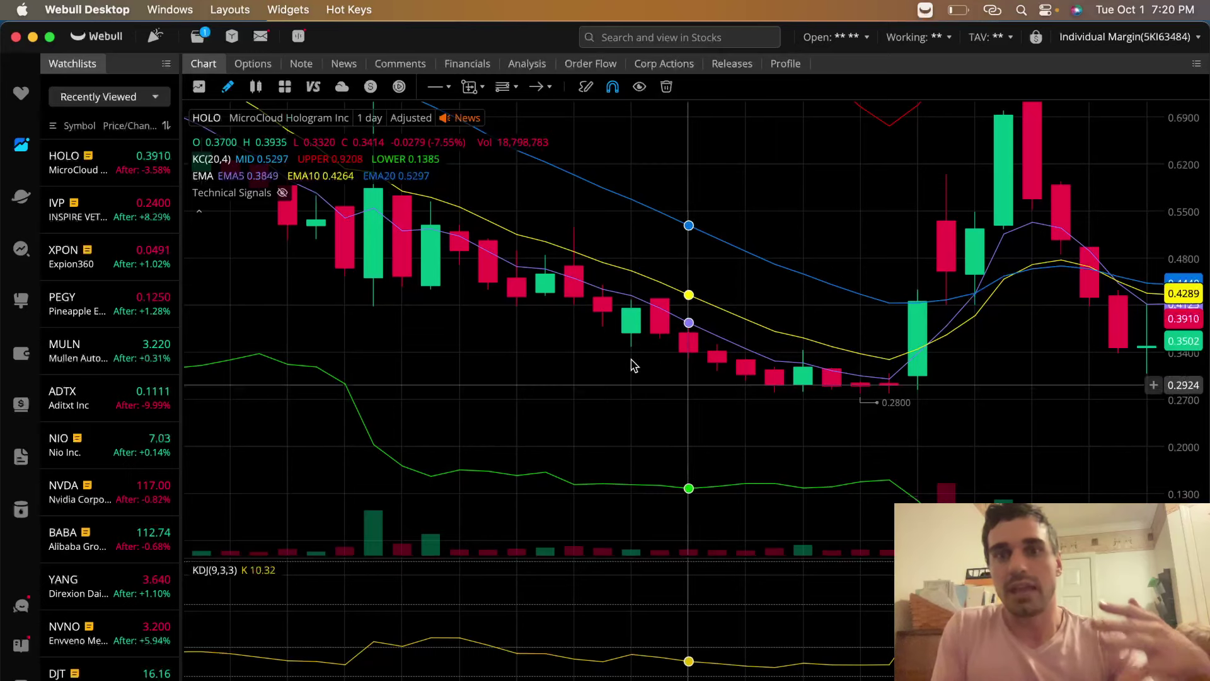
scroll(804, 360, right, 2)
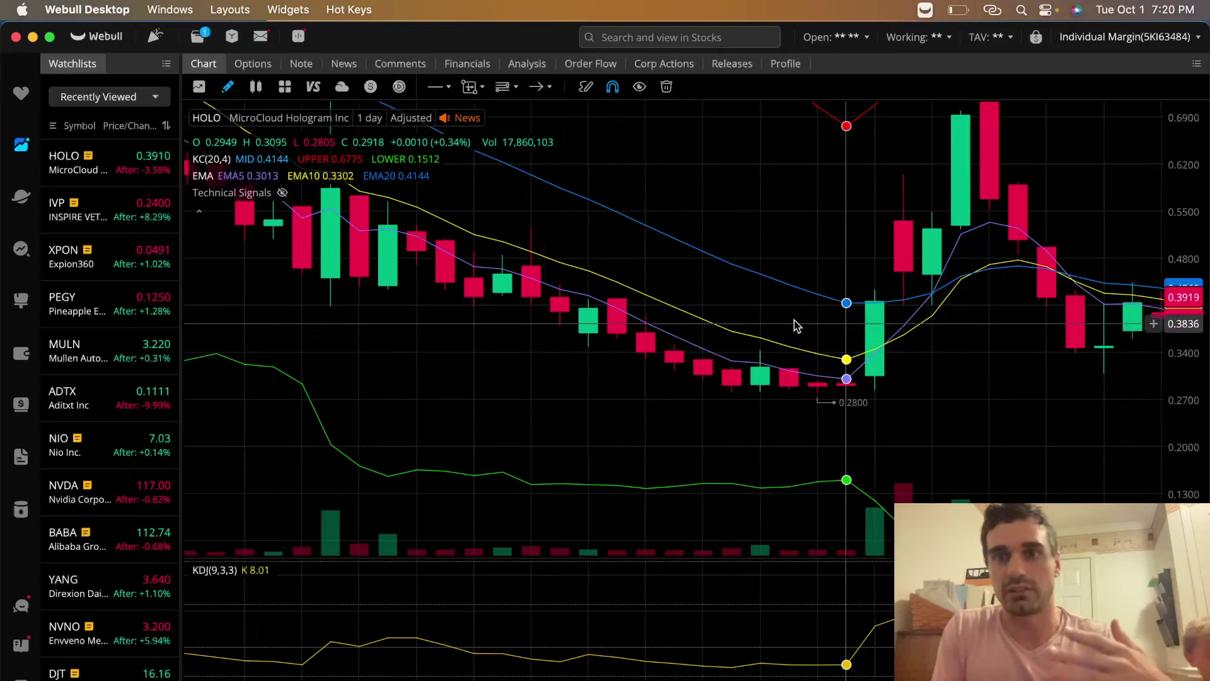
scroll(756, 332, right, 3)
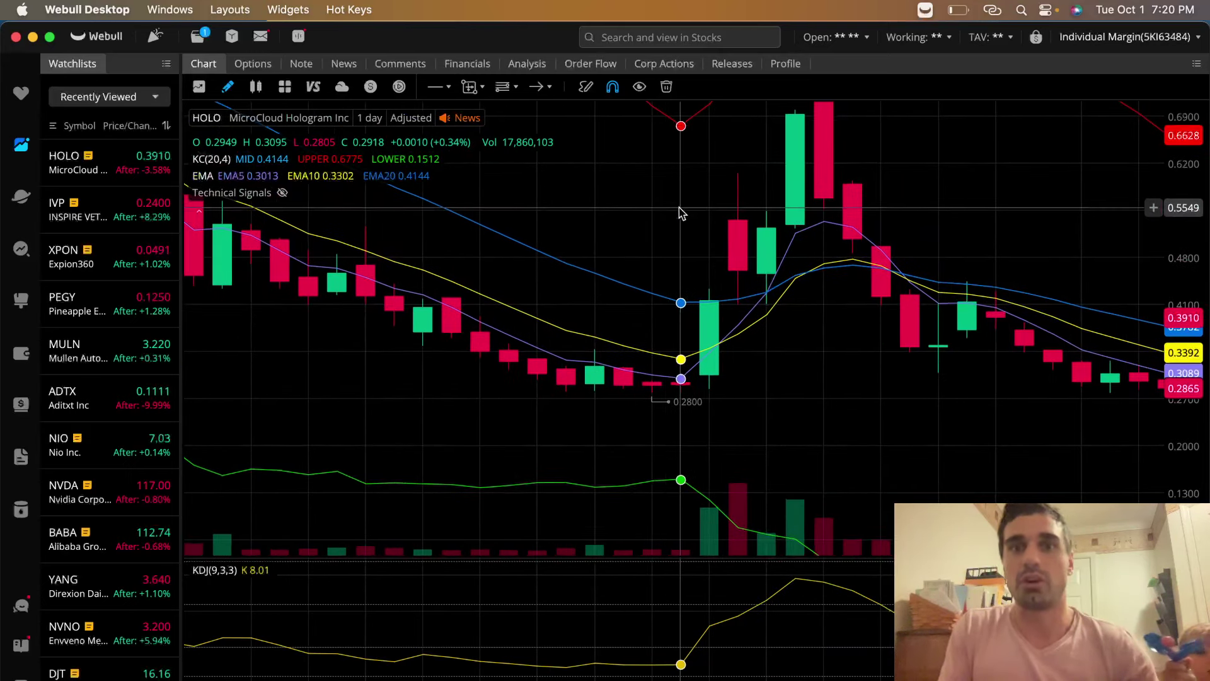
scroll(653, 256, left, 3)
scroll(869, 222, down, 2)
scroll(870, 227, left, 3)
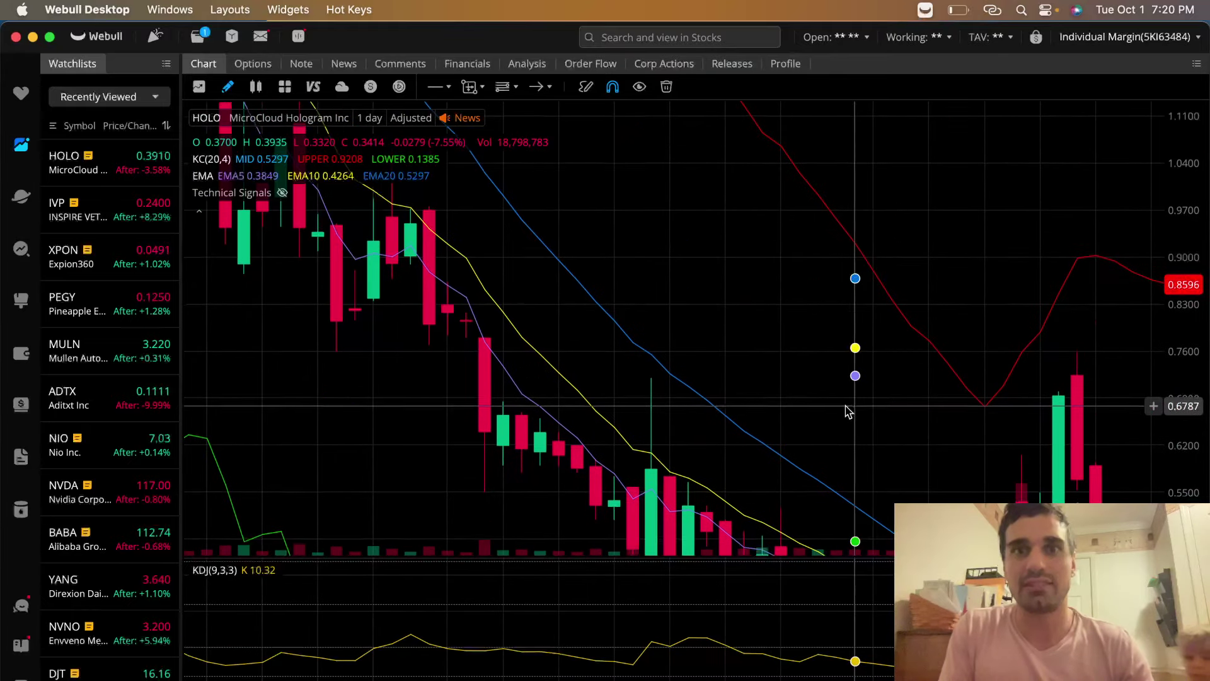
scroll(851, 411, left, 3)
scroll(671, 278, left, 3)
scroll(956, 171, left, 3)
scroll(953, 468, left, 3)
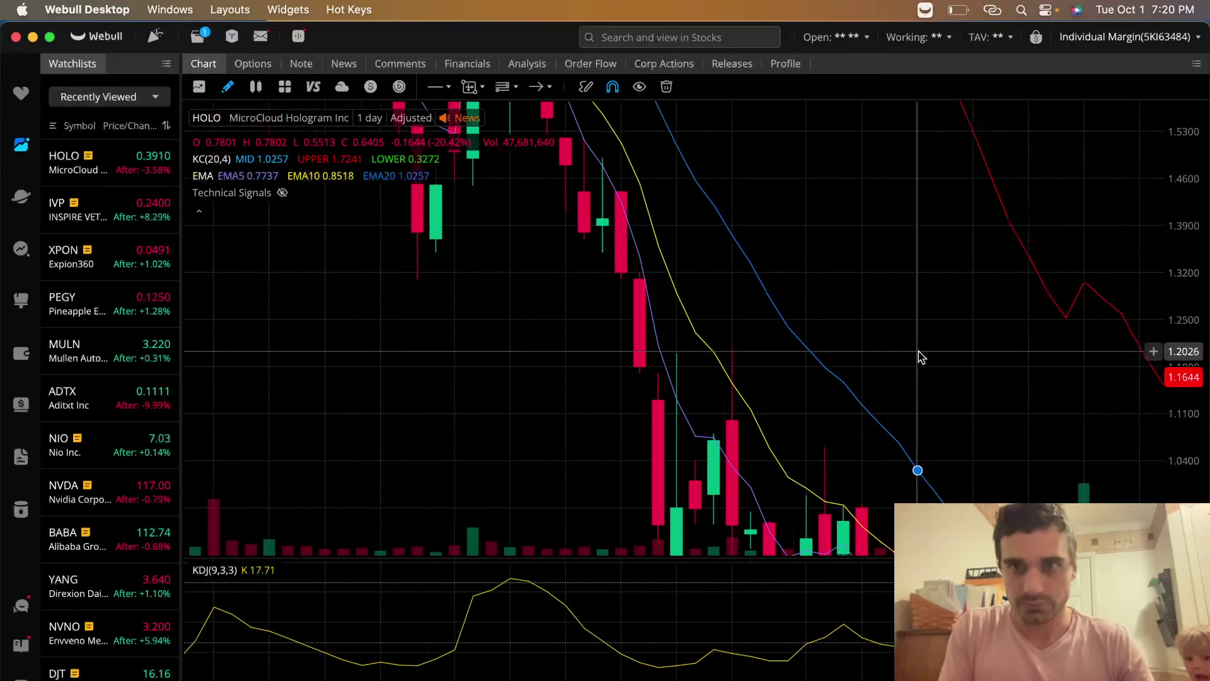
scroll(919, 350, left, 2)
scroll(1167, 410, left, 3)
scroll(990, 346, up, 3)
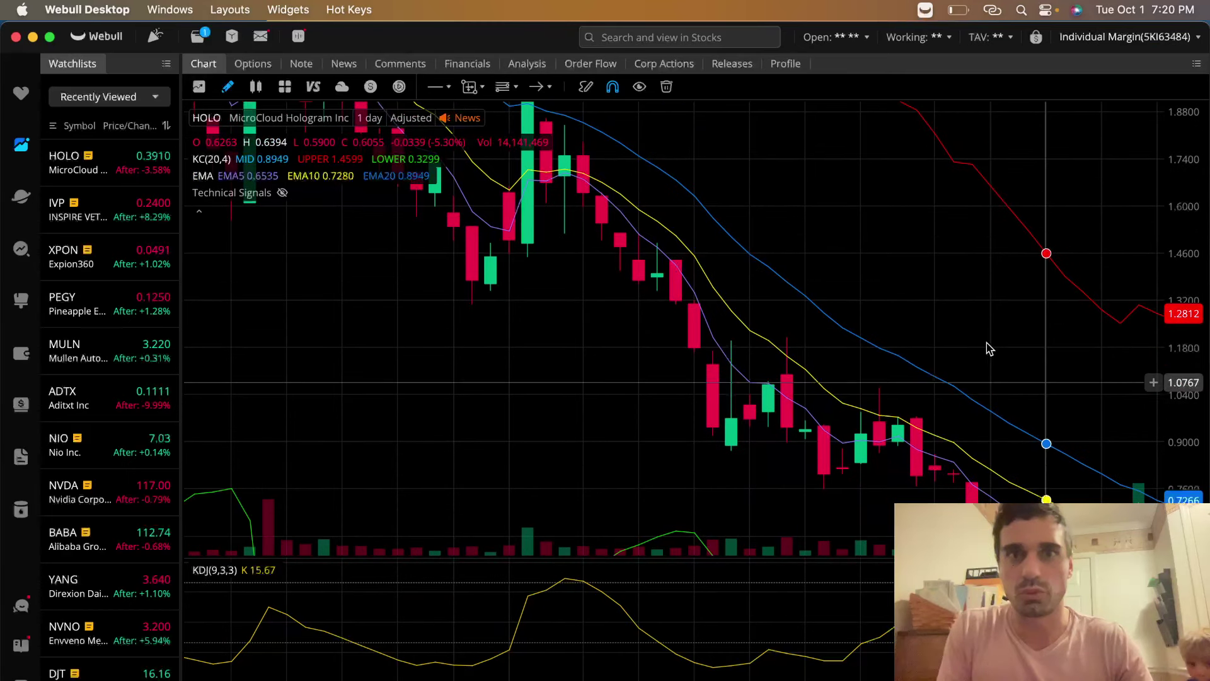
scroll(802, 359, up, 3)
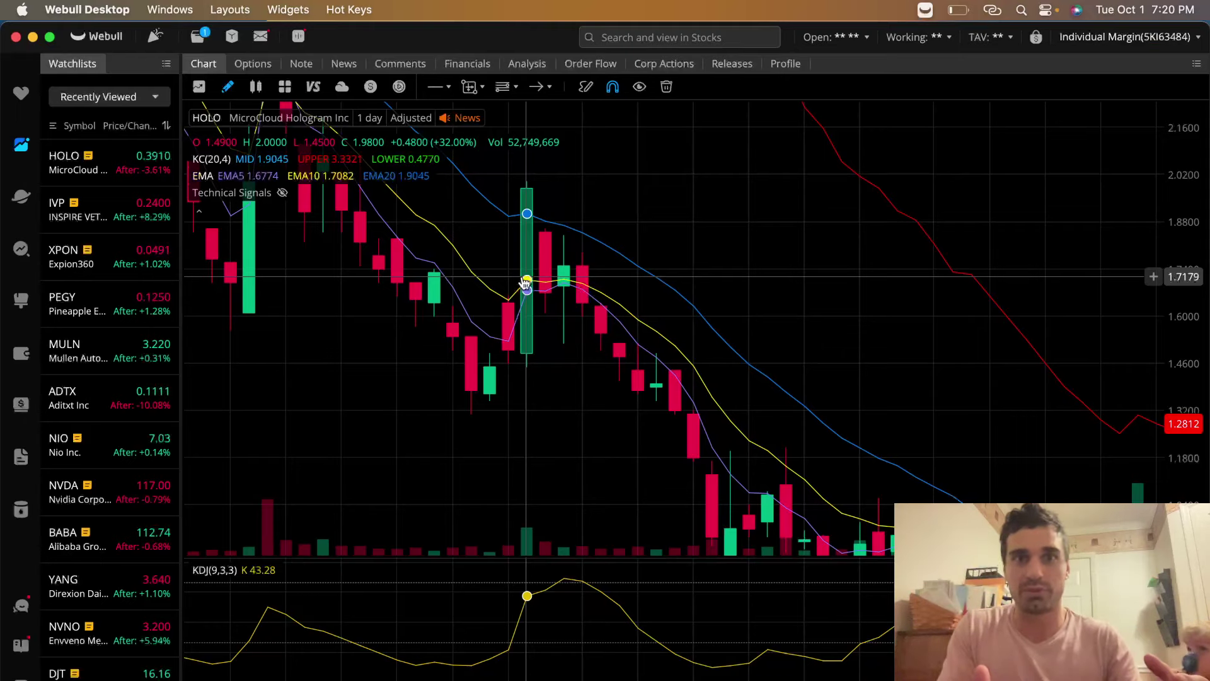
scroll(526, 284, down, 5)
scroll(687, 440, down, 5)
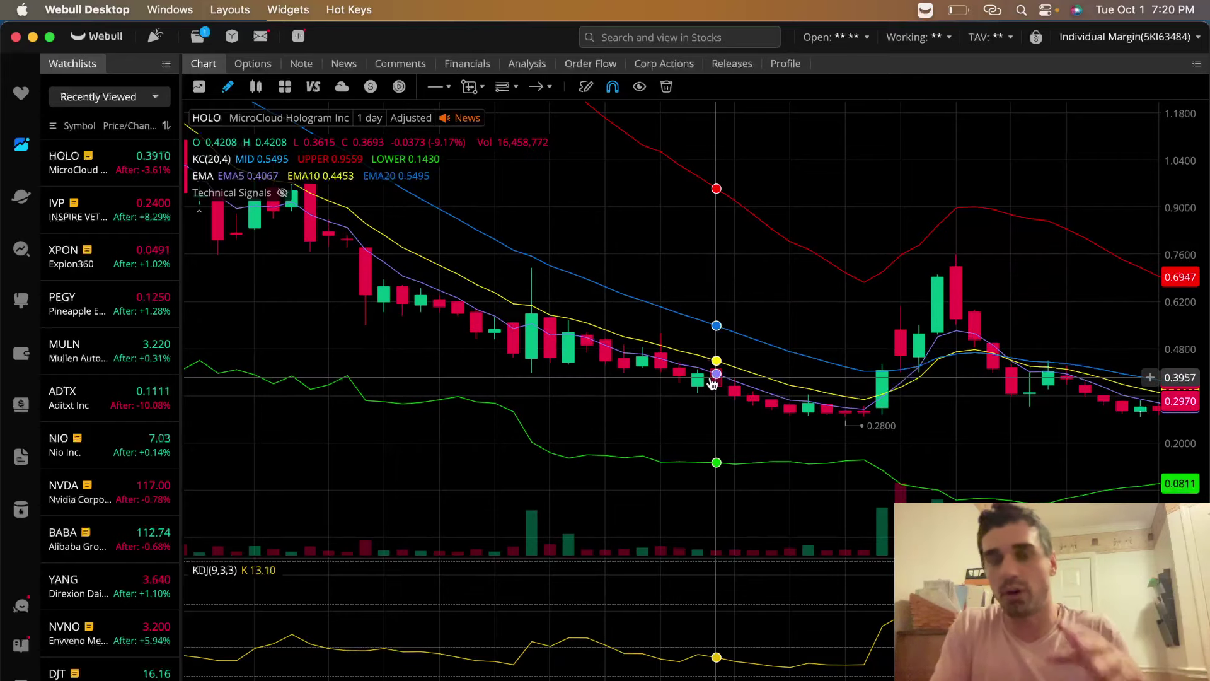
drag(1181, 475, 1172, 324)
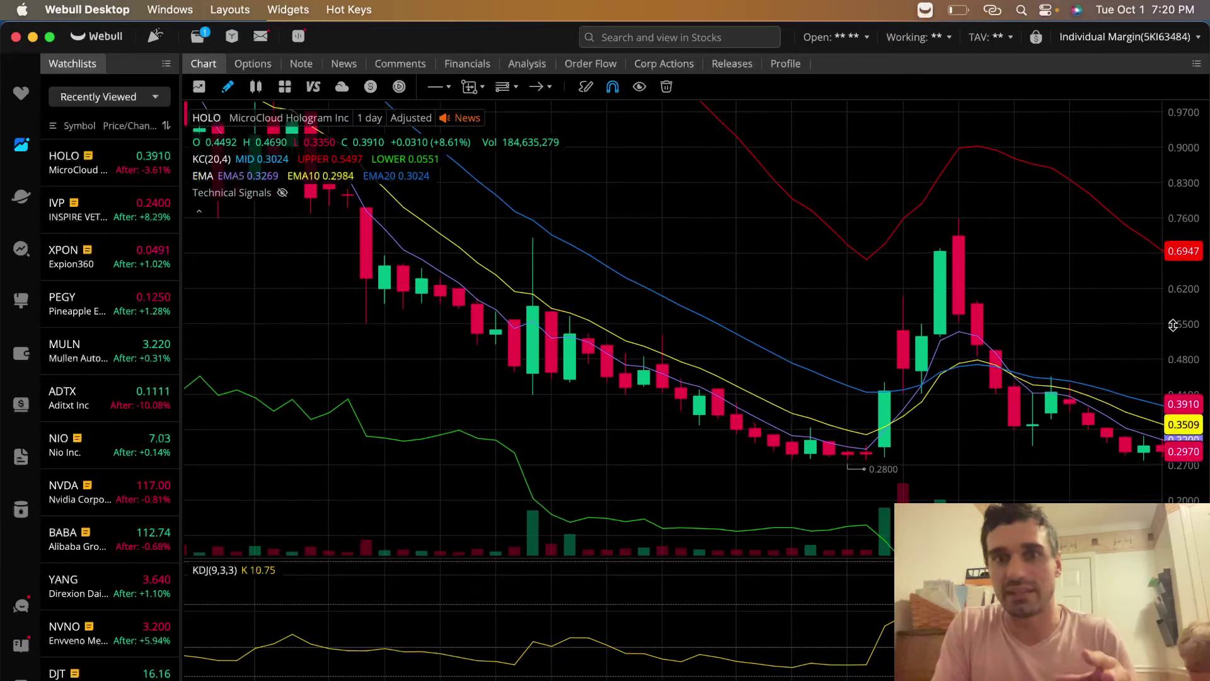
drag(561, 499, 492, 368)
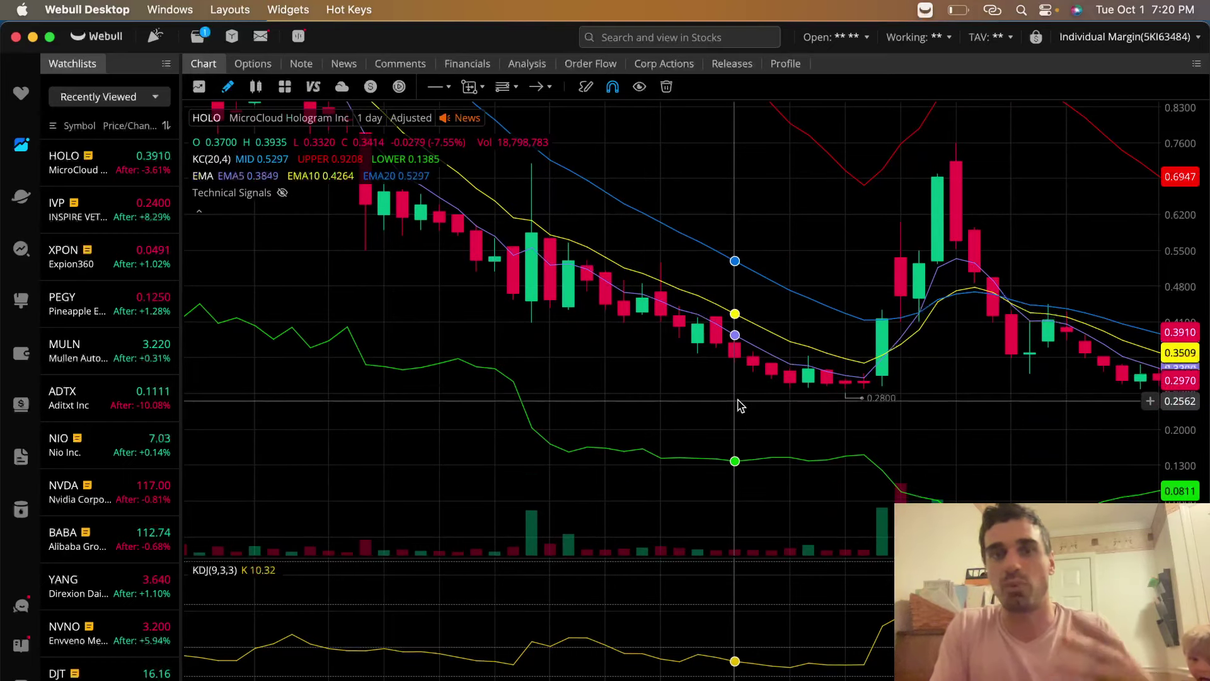
drag(640, 365, 662, 424)
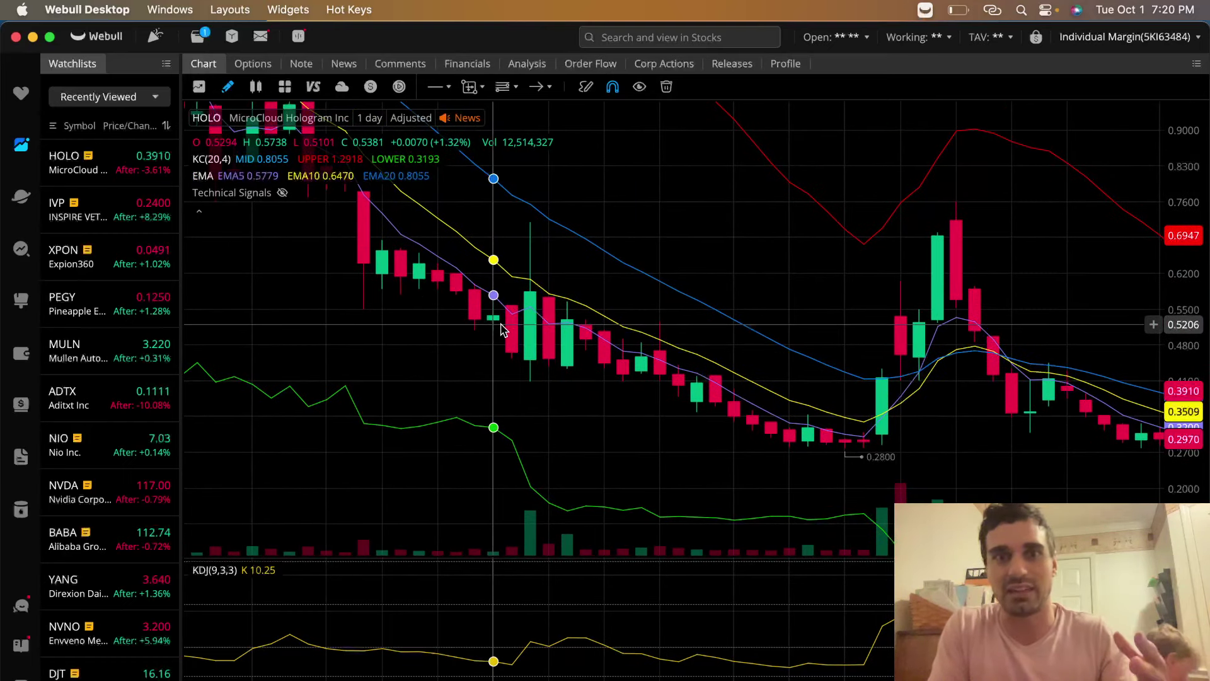
drag(886, 478, 879, 390)
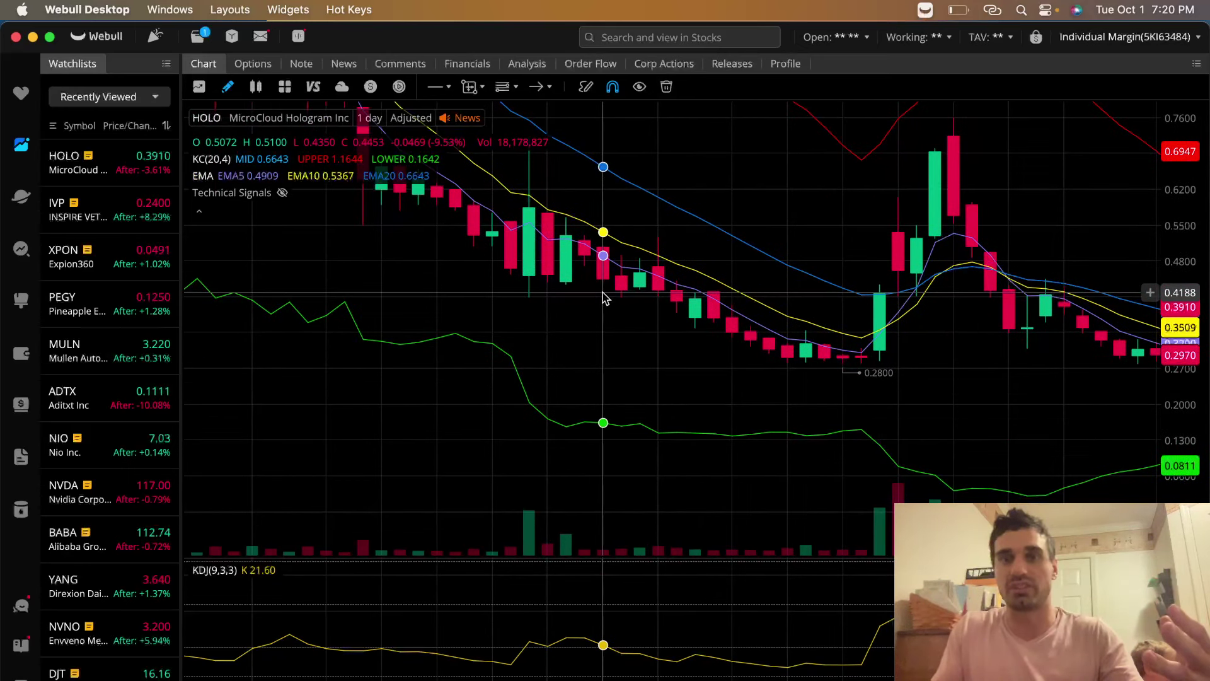
click(485, 88)
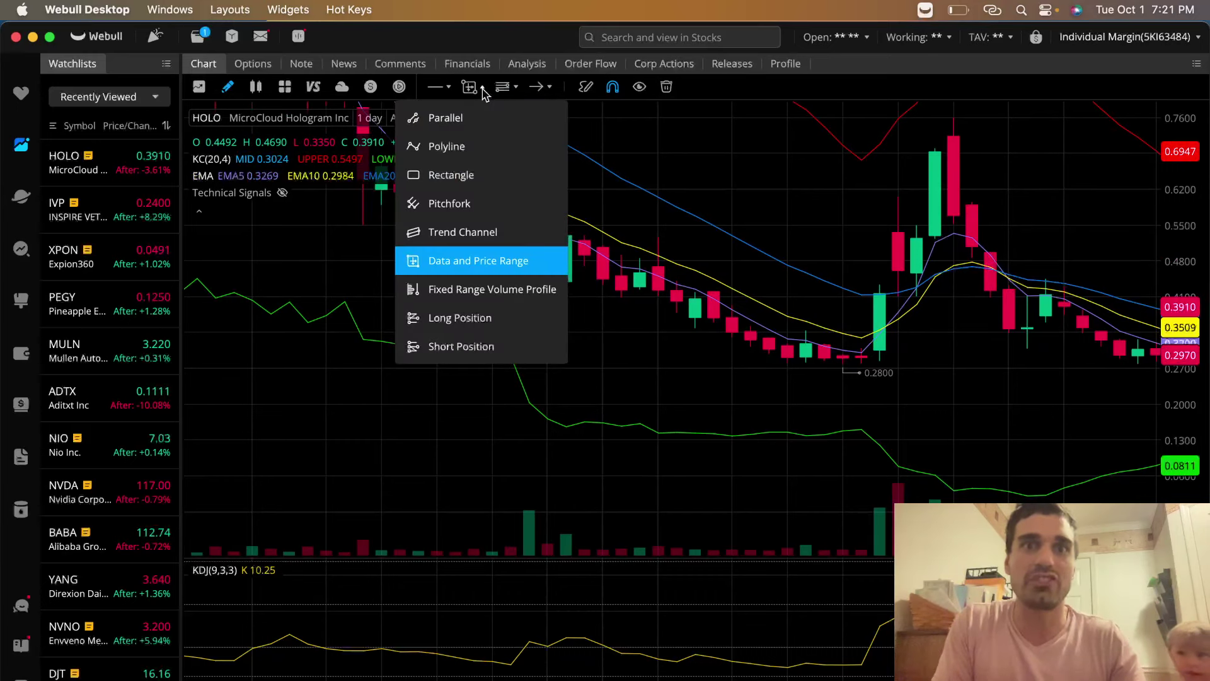
click(438, 261)
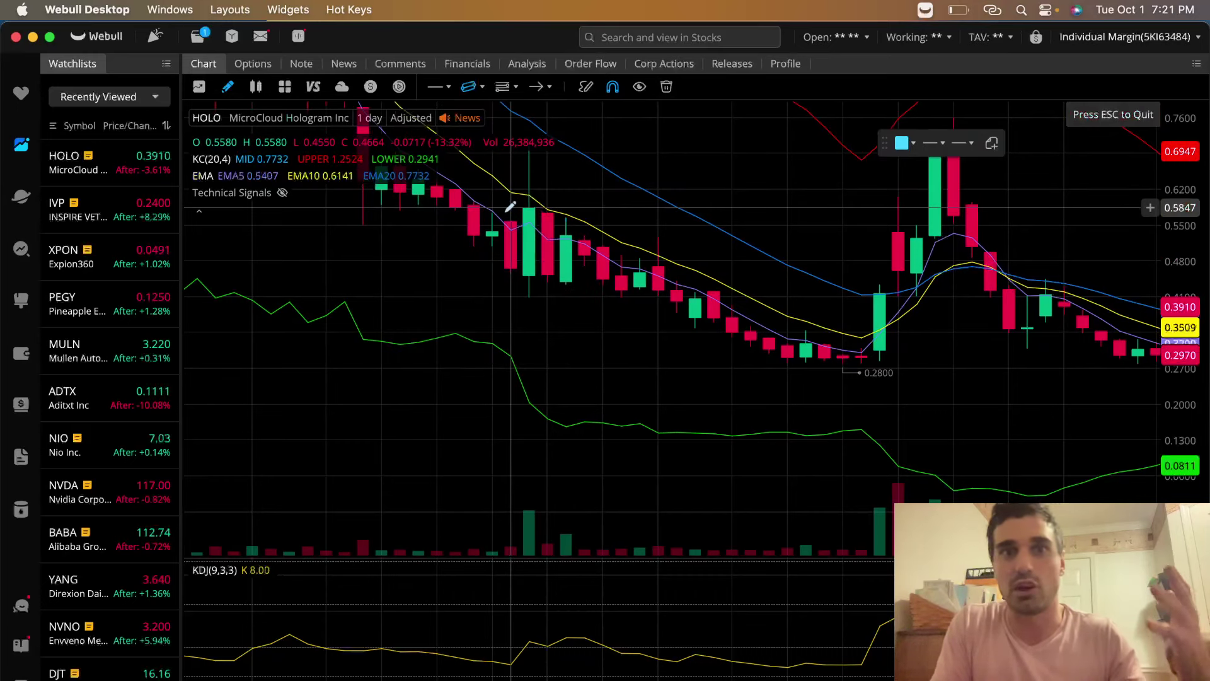
click(511, 207)
click(866, 337)
click(637, 391)
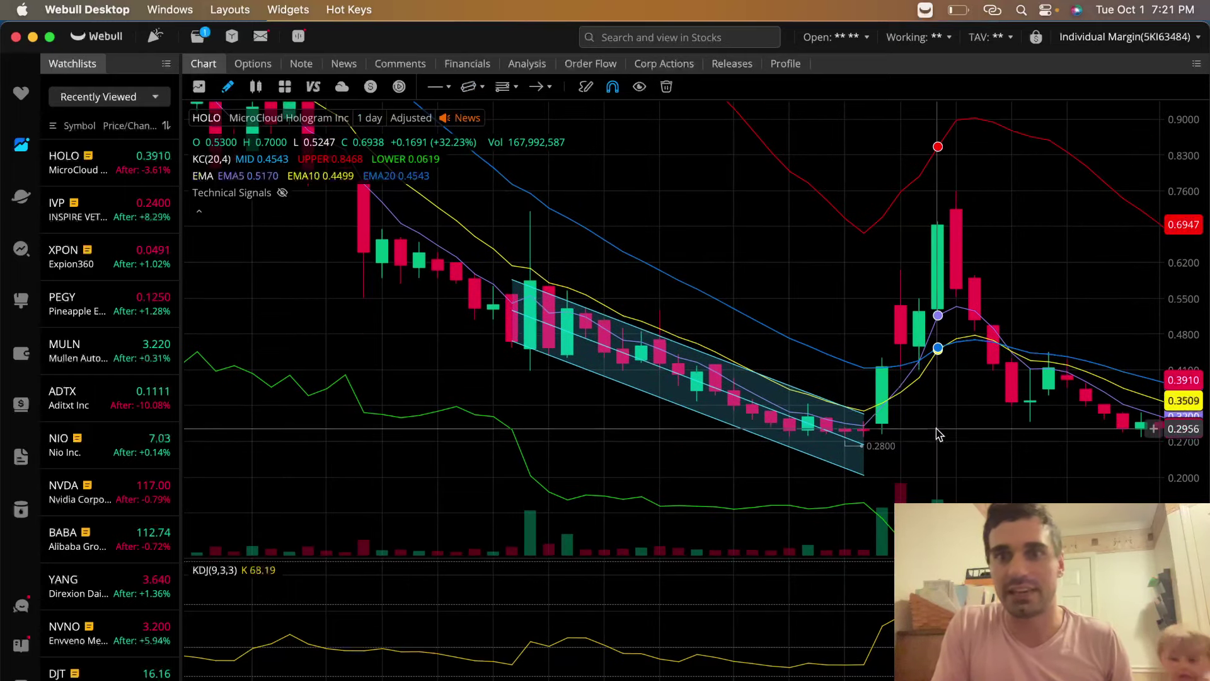
mouse_move(922, 440)
mouse_down()
mouse_move(916, 340)
mouse_move(672, 337)
mouse_up()
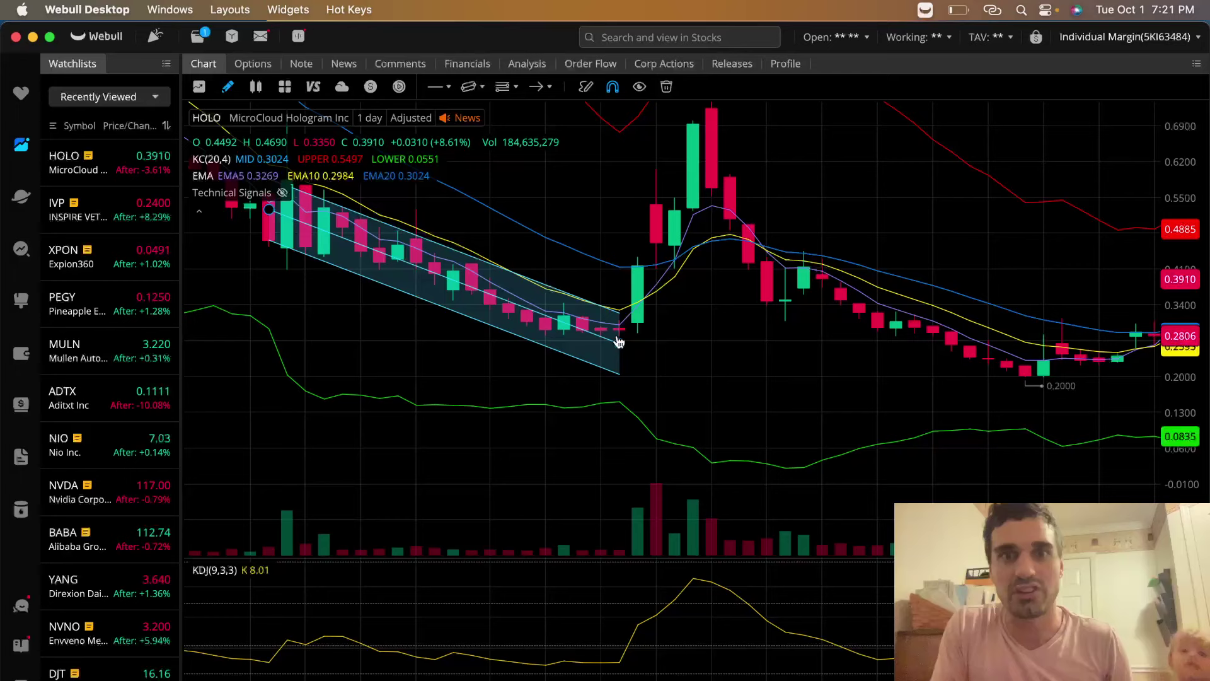
click(612, 377)
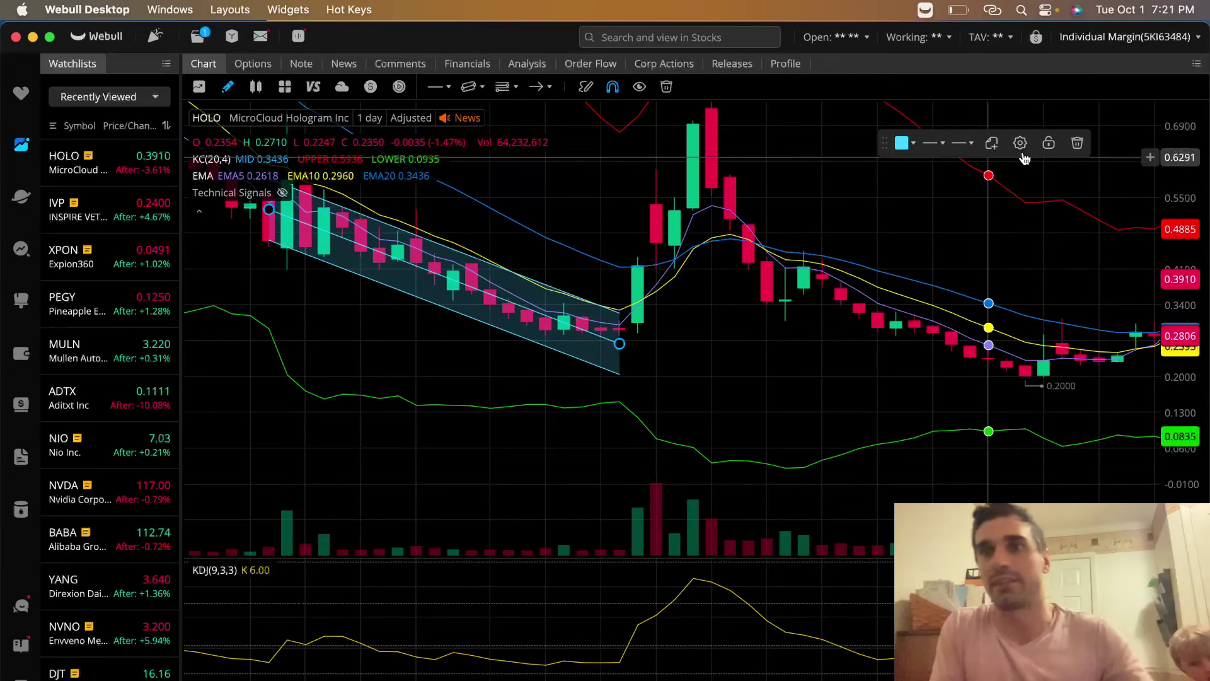
click(1077, 143)
scroll(615, 243, right, 5)
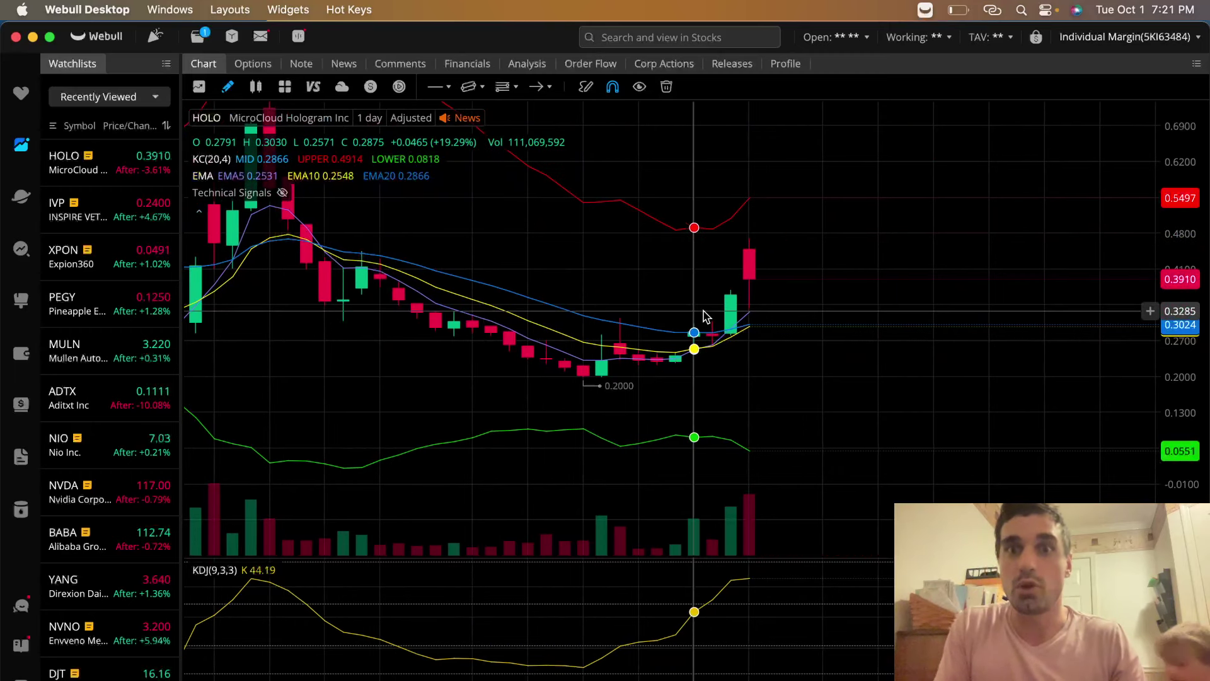
drag(1154, 401, 1155, 359)
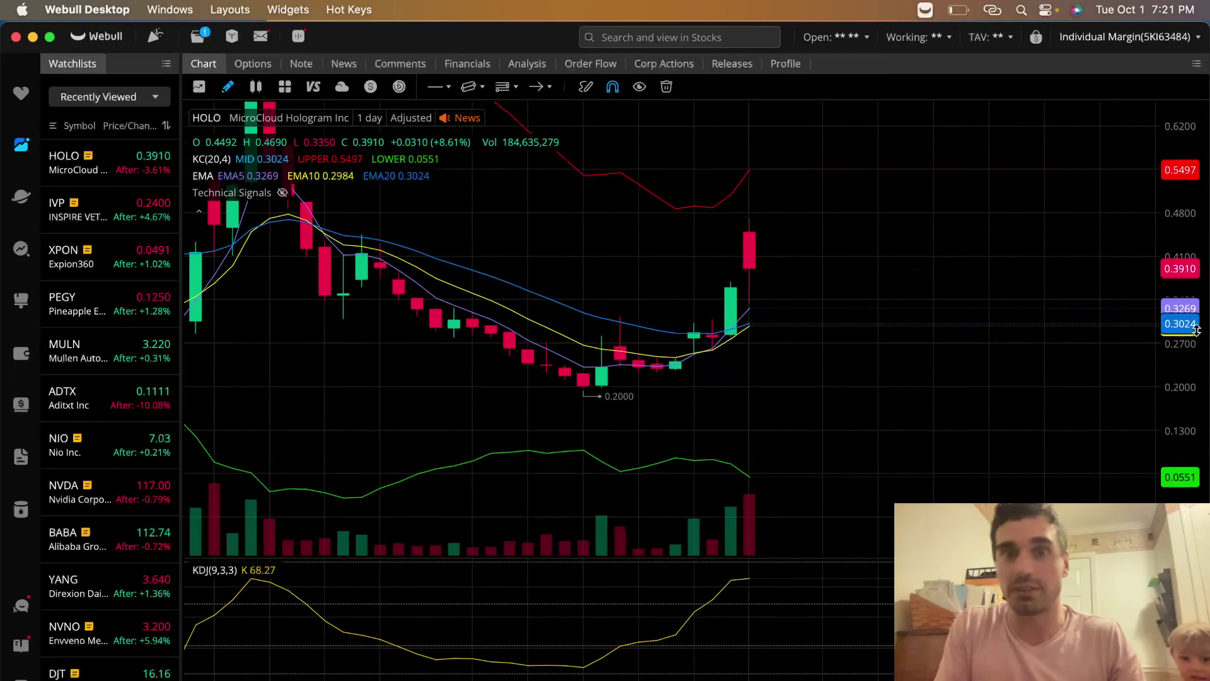
- Draw a rising trend channel from the 0.2000 low along the recent uptrend
click(466, 88)
click(565, 406)
click(749, 292)
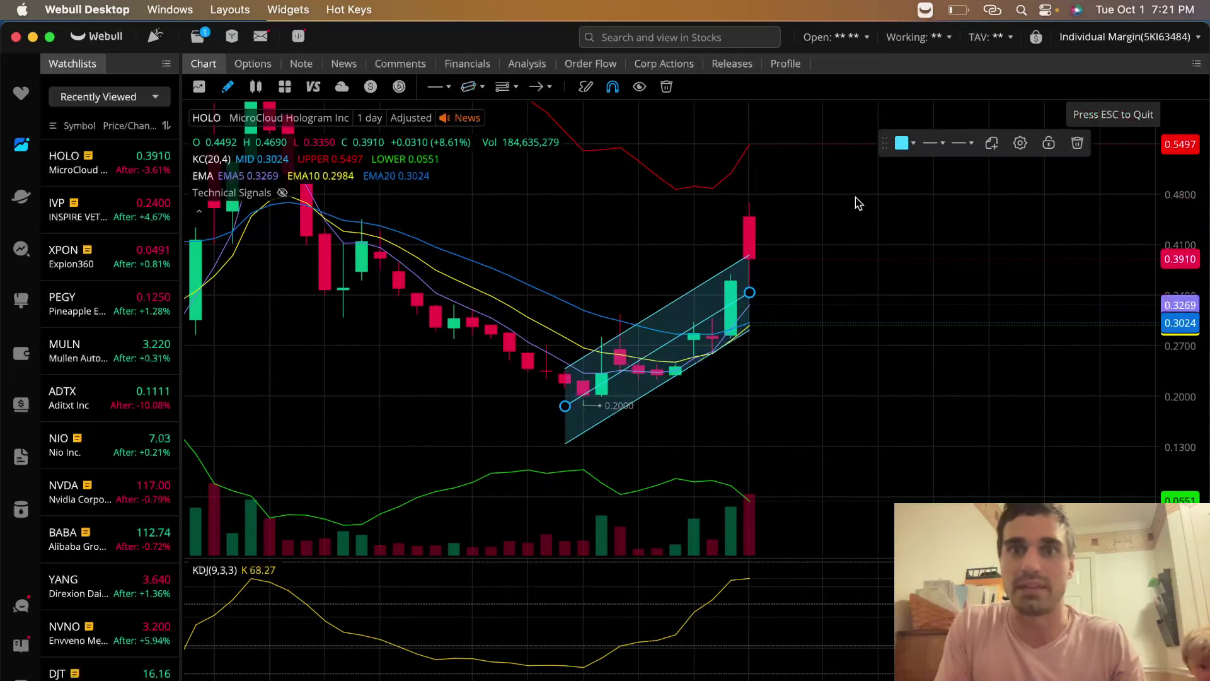
scroll(622, 255, left, 1)
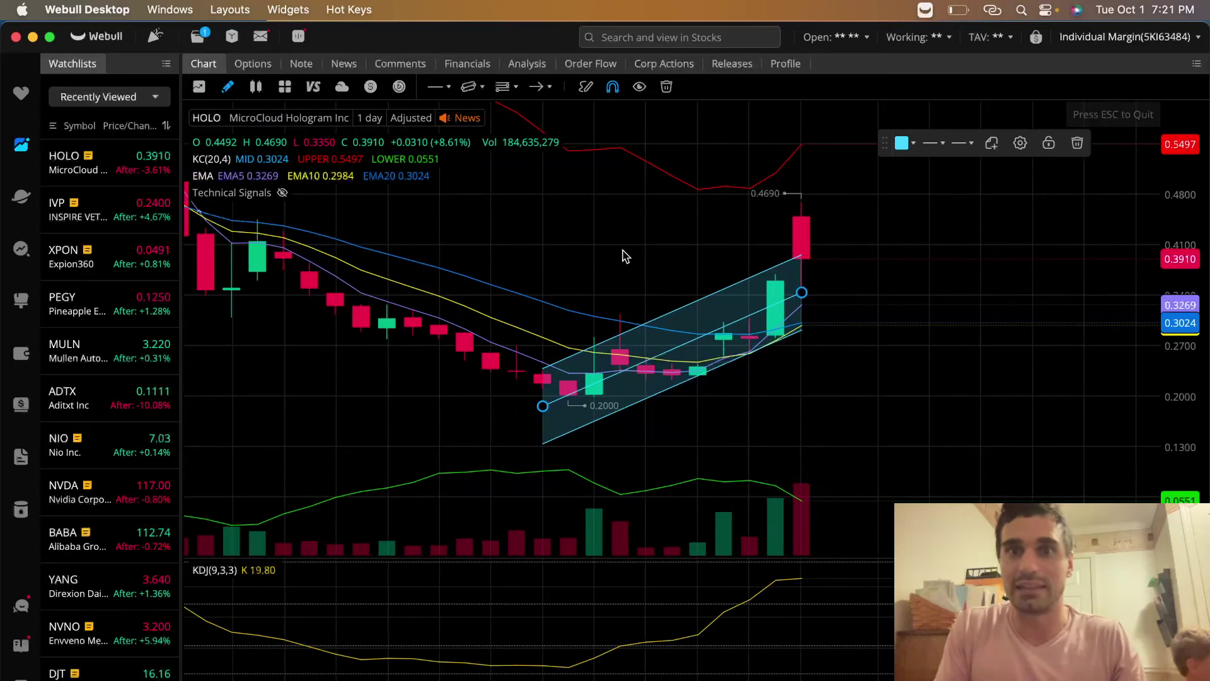
scroll(833, 237, up, 1)
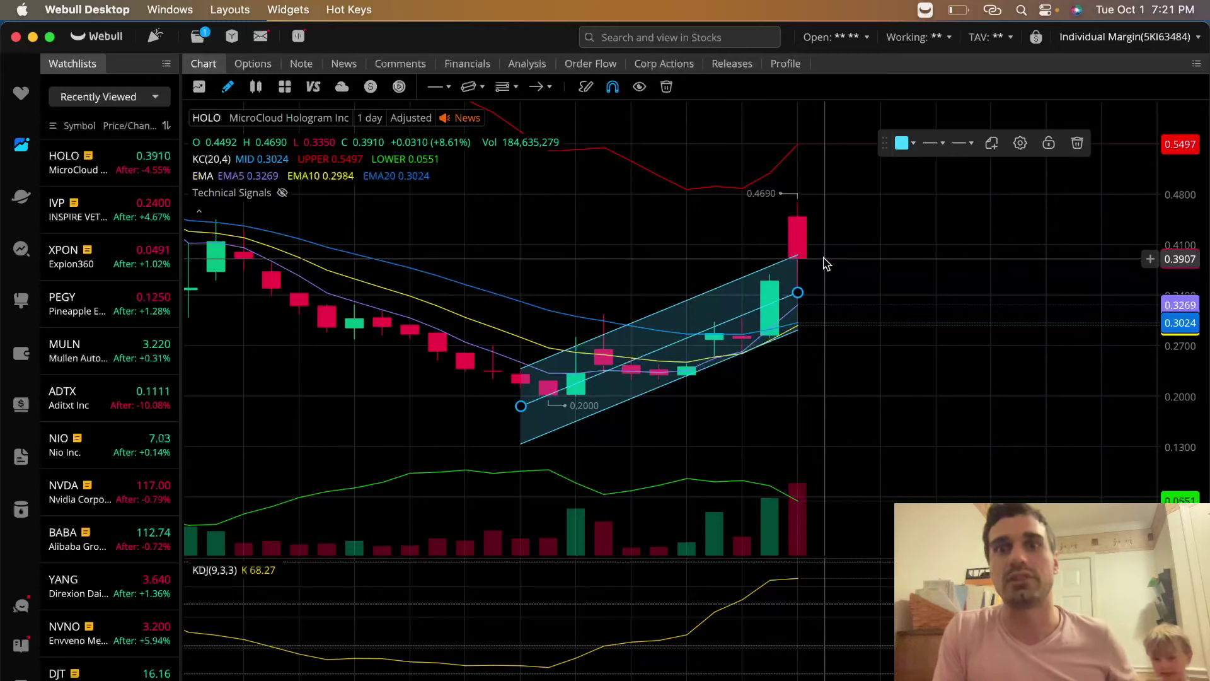
scroll(825, 263, left, 5)
scroll(822, 284, left, 3)
scroll(823, 284, right, 1)
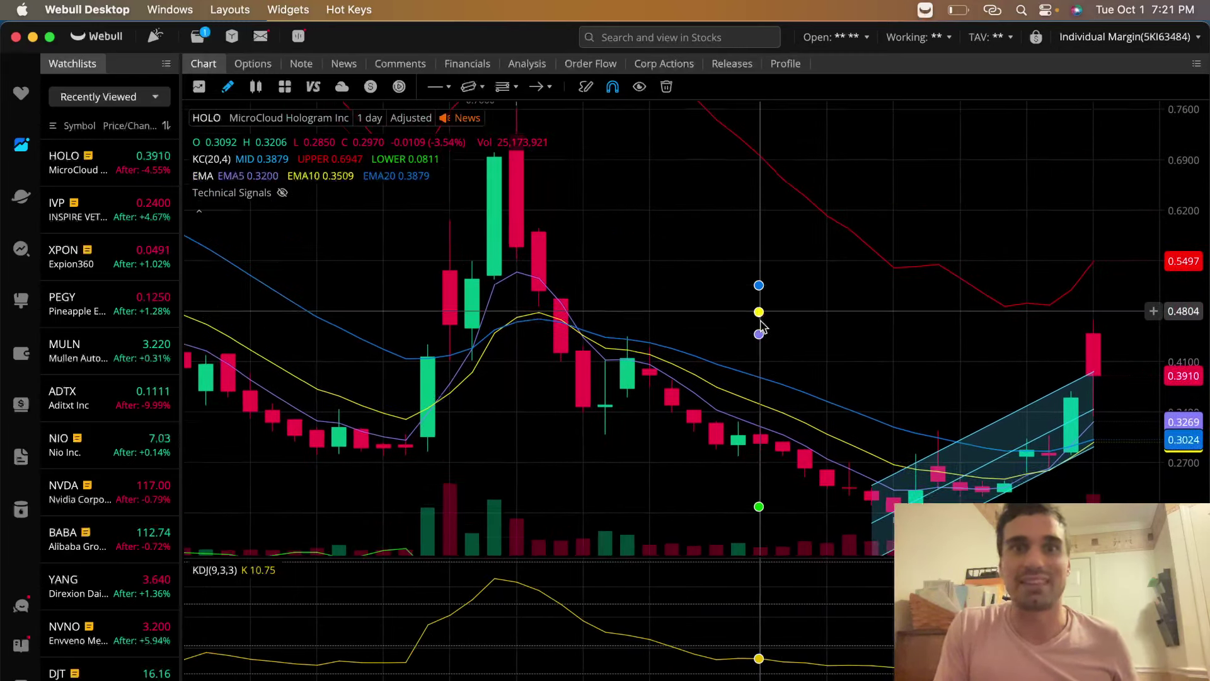
- Draw a rising trend channel over the earlier rally from its base to the spike's peak
click(468, 87)
click(383, 479)
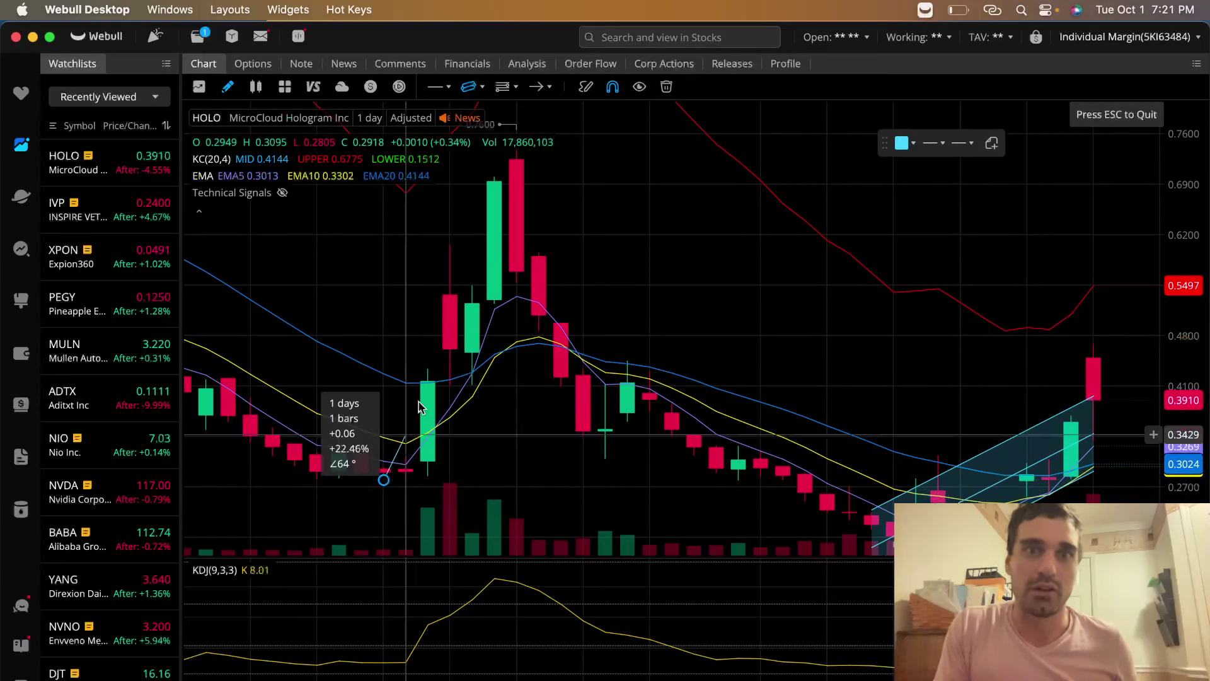
click(563, 244)
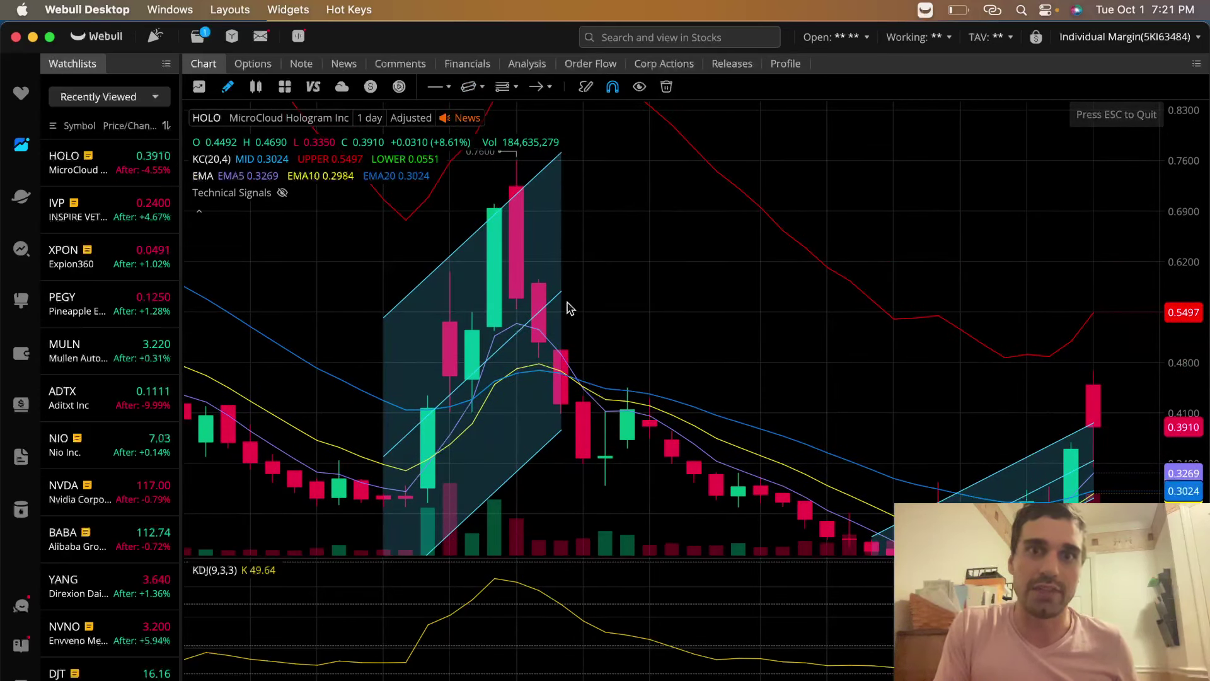
click(561, 298)
click(535, 284)
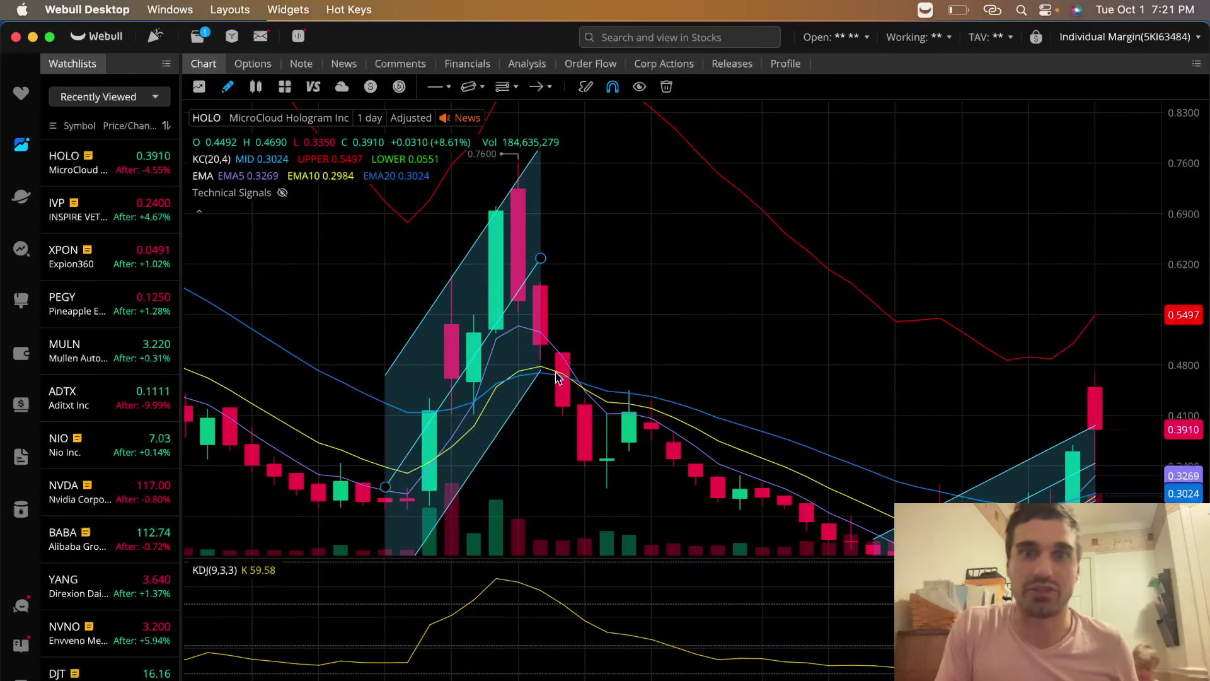
- Bring the recent uptrend channel back into view and select it for removal
drag(547, 437, 546, 346)
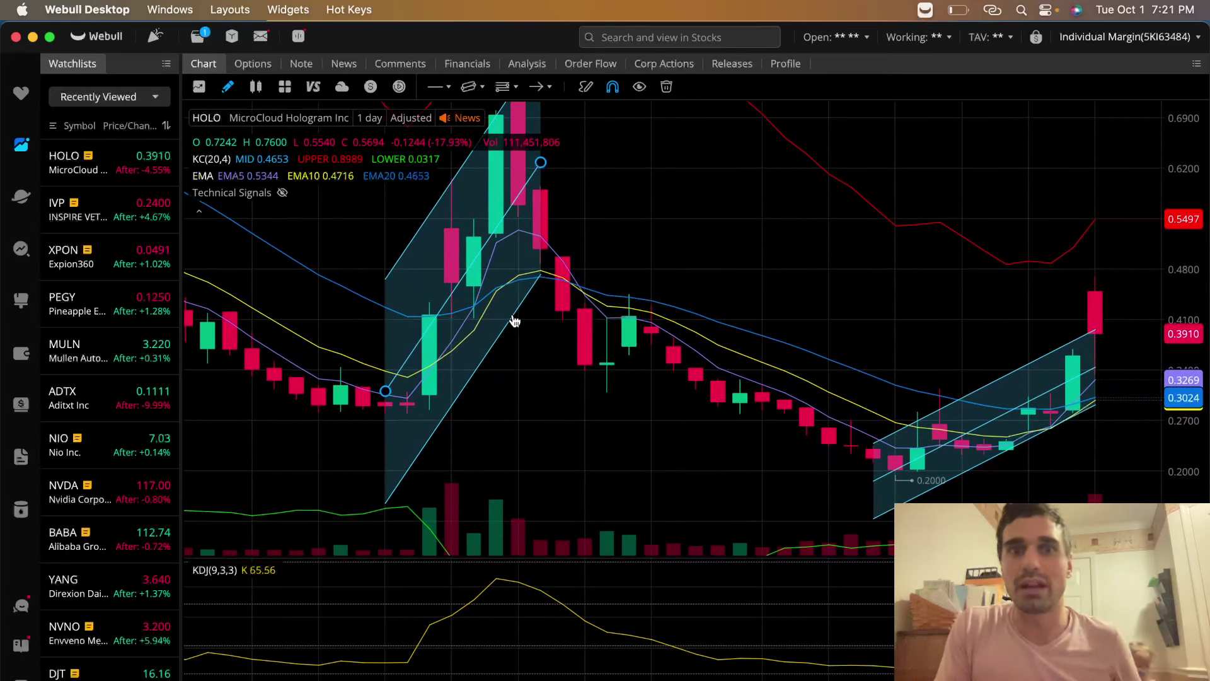
drag(784, 365, 784, 208)
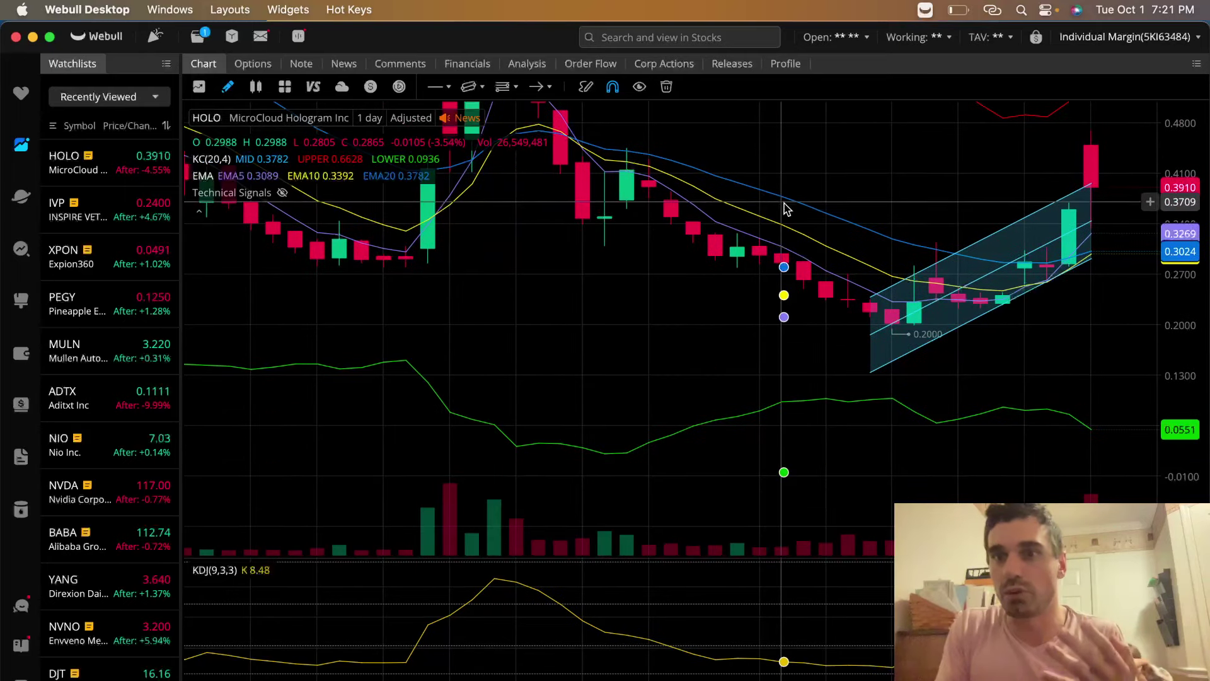
scroll(932, 329, up, 5)
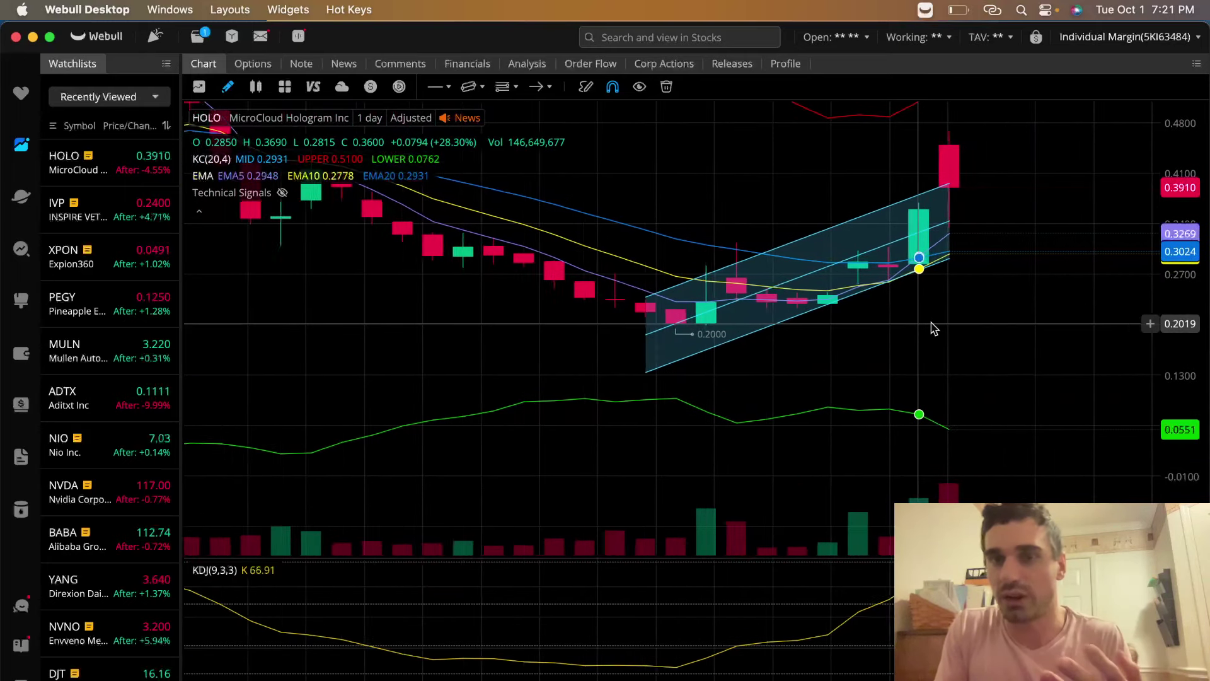
scroll(931, 329, up, 1)
mouse_move(1182, 410)
mouse_down()
mouse_move(1072, 262)
mouse_move(1018, 337)
mouse_up()
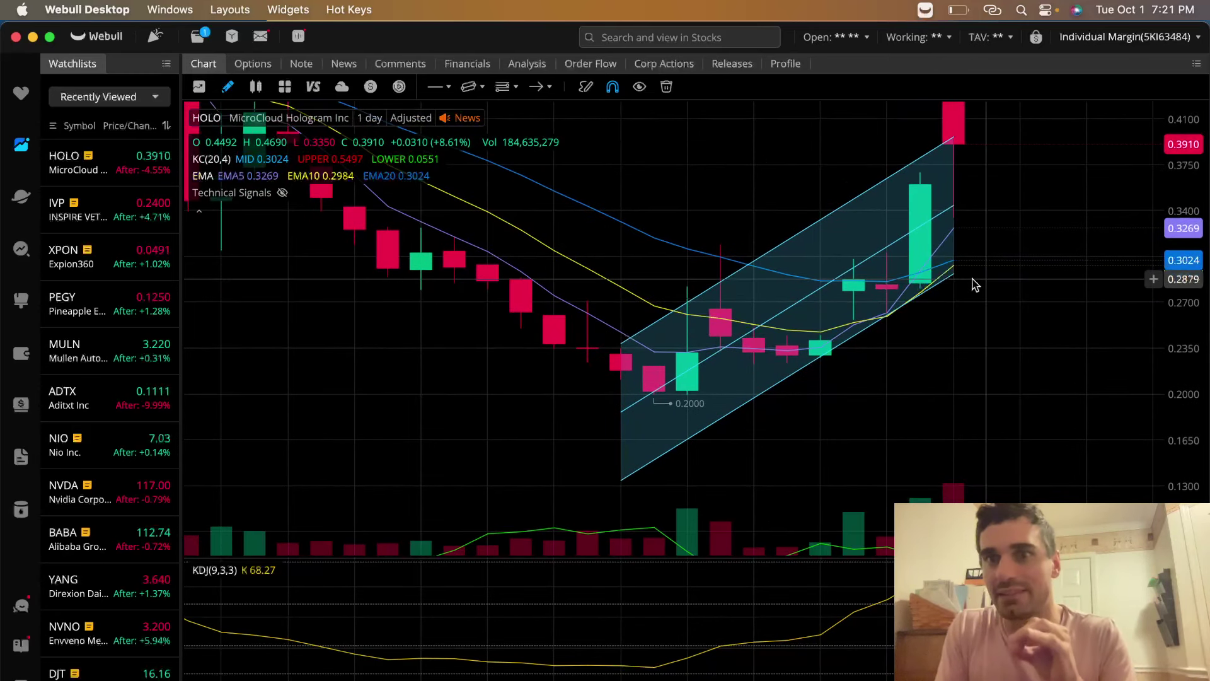
scroll(973, 277, up, 1)
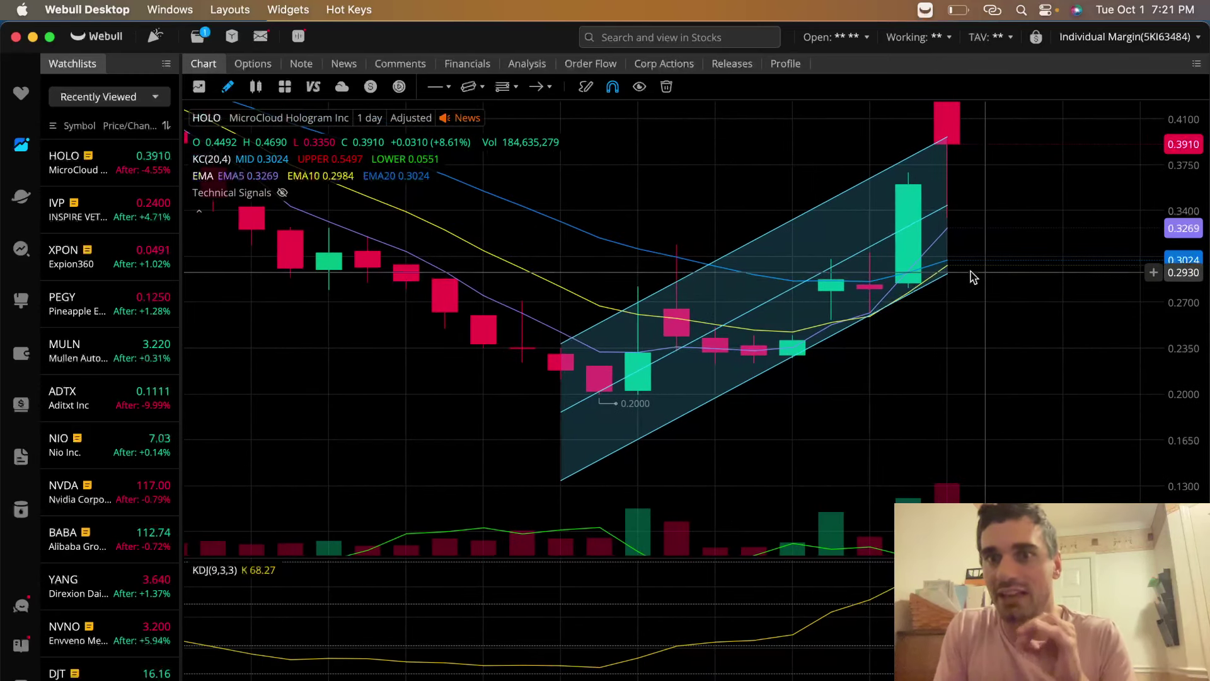
click(924, 158)
- Delete the recent uptrend channel and enlarge the latest candles around the EMA lines
click(1074, 144)
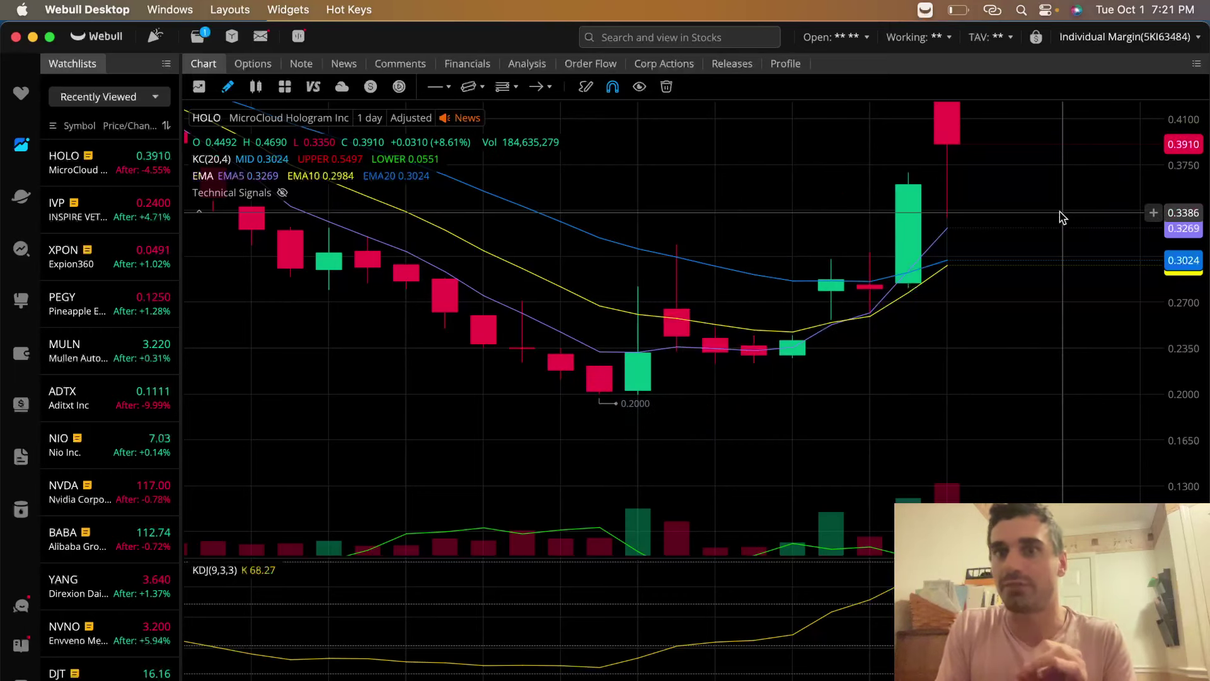
scroll(1059, 214, up, 1)
drag(1059, 213, 922, 401)
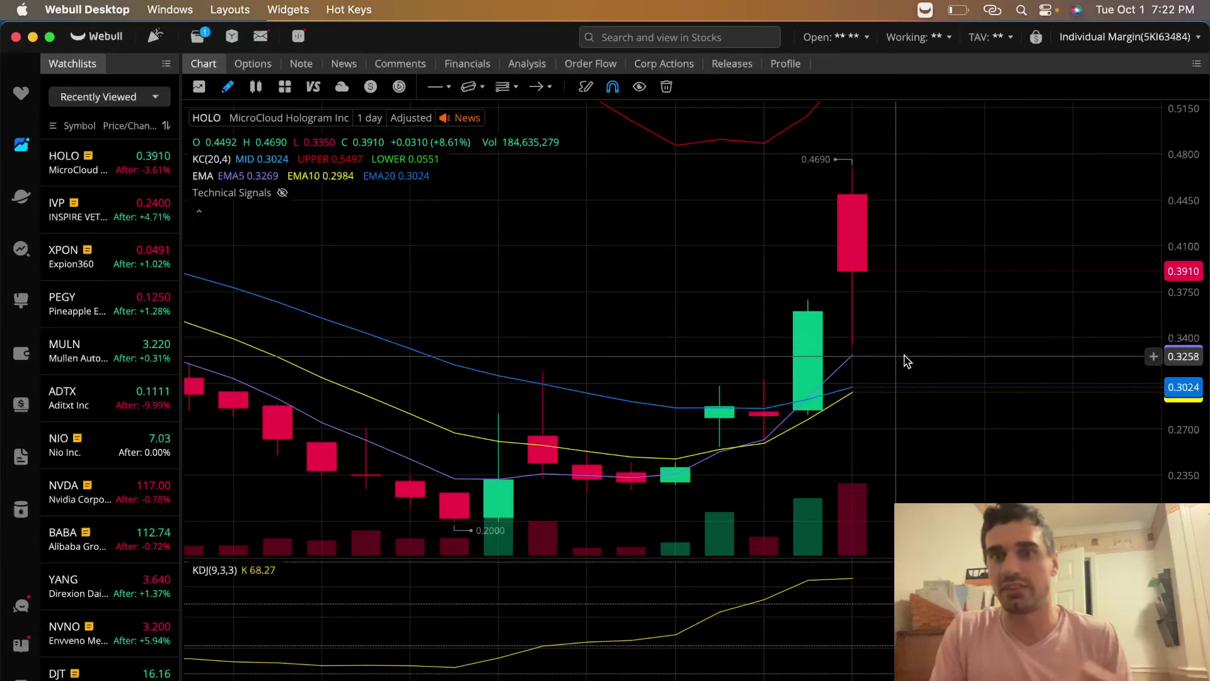
scroll(904, 356, up, 2)
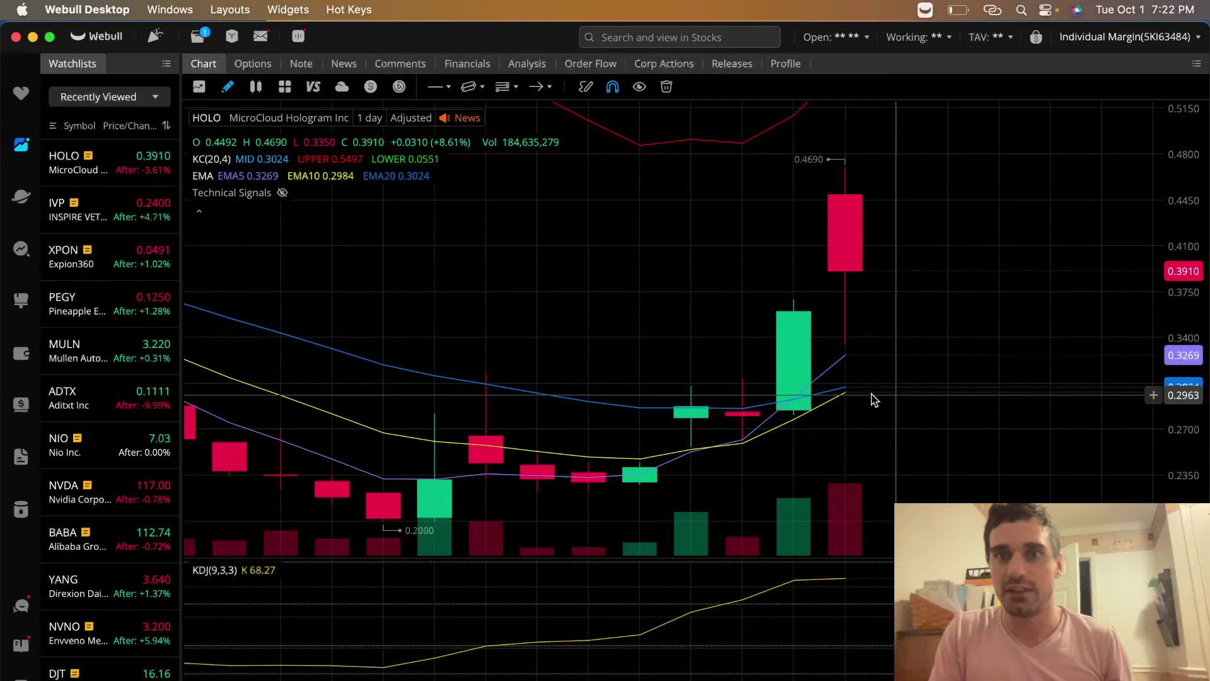
scroll(871, 390, up, 1)
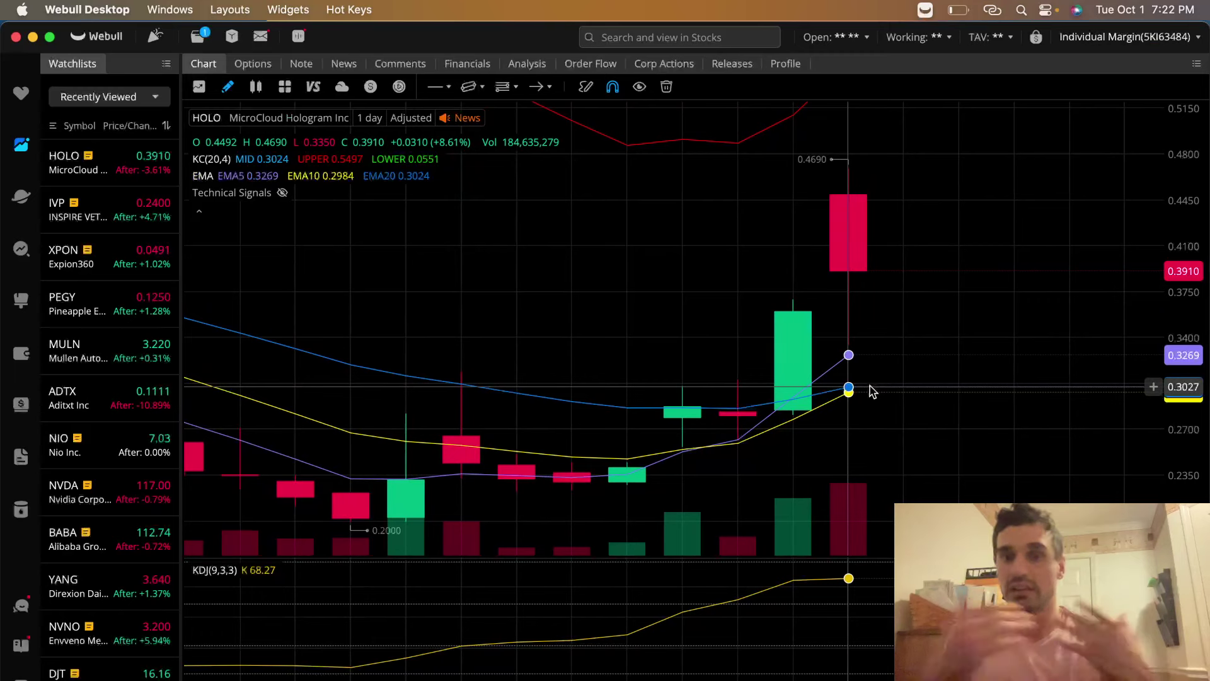
scroll(870, 390, down, 1)
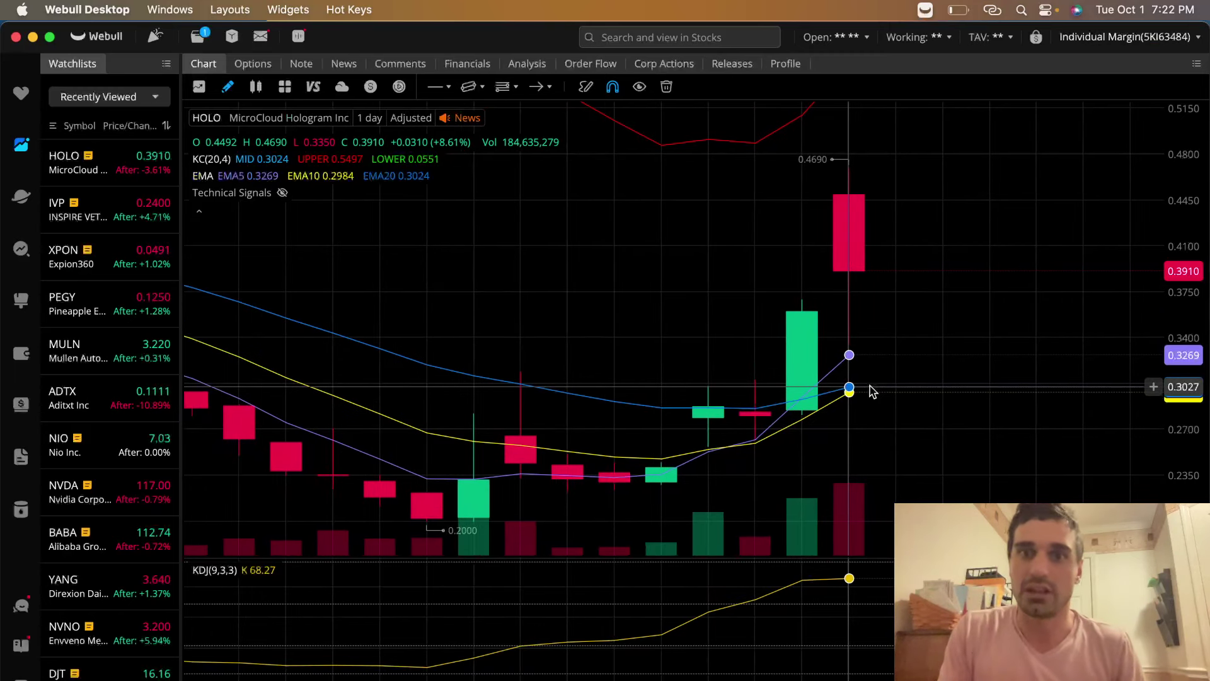
drag(871, 390, 955, 275)
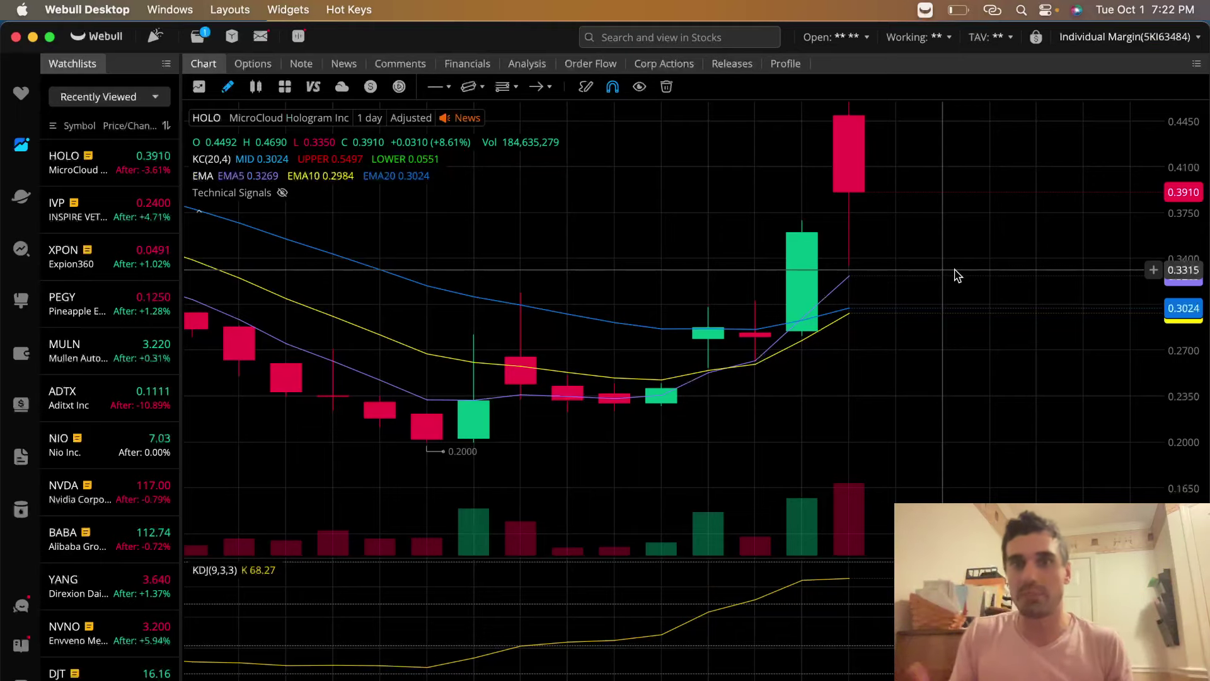
scroll(954, 275, up, 1)
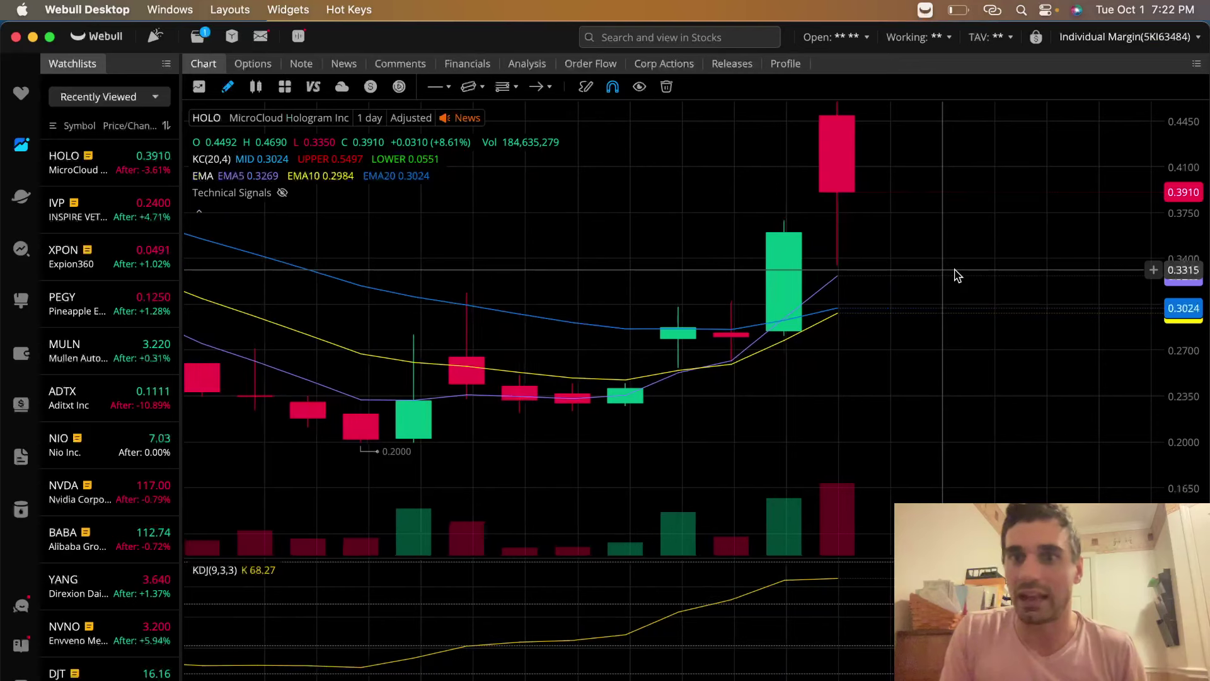
drag(1194, 284, 1194, 247)
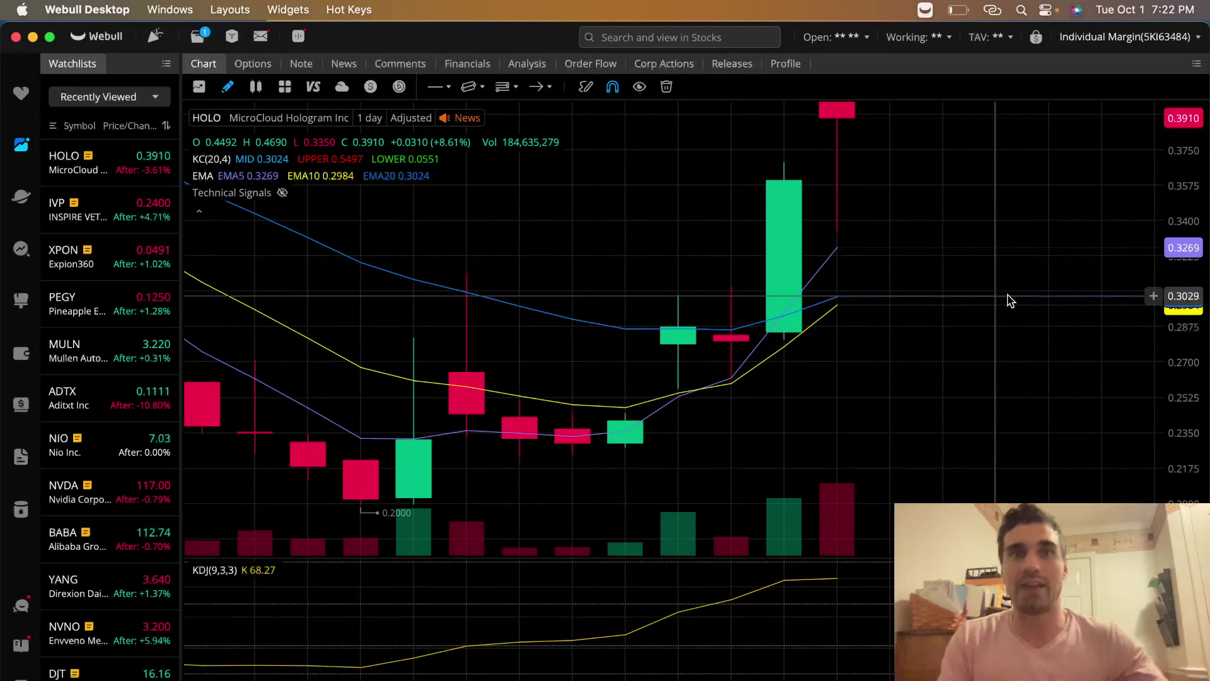
- Draw a short trend line from the latest EMA point, then delete it
click(467, 87)
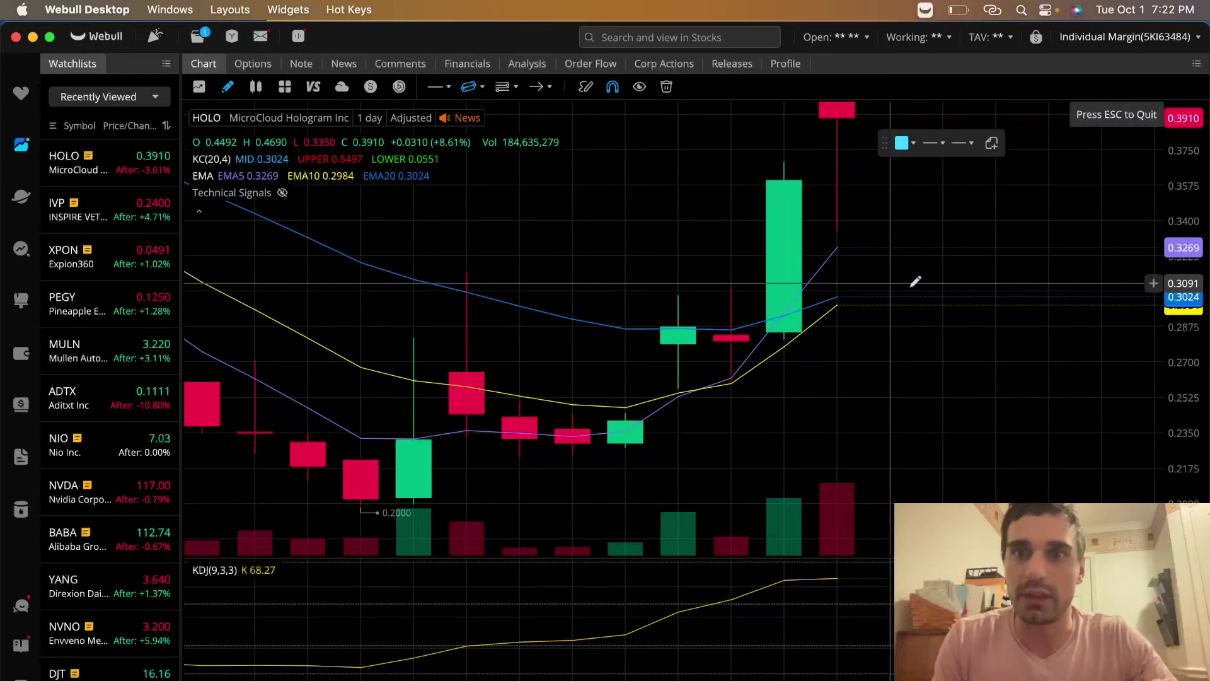
click(860, 294)
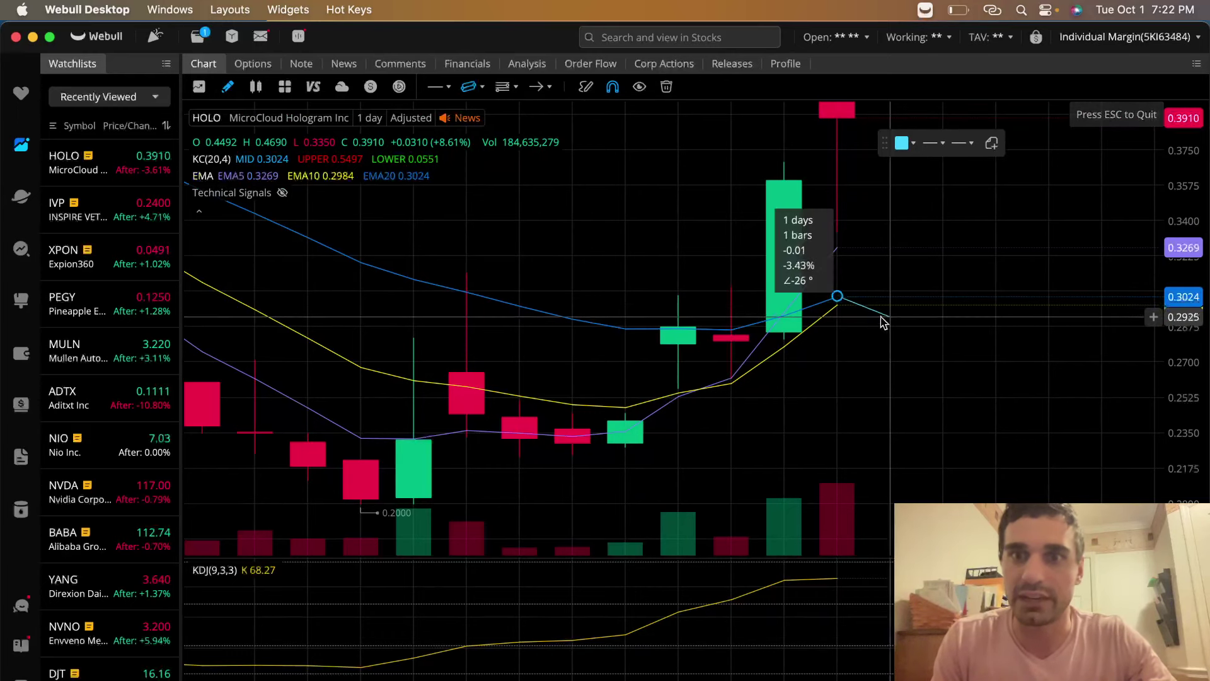
click(898, 325)
click(1074, 143)
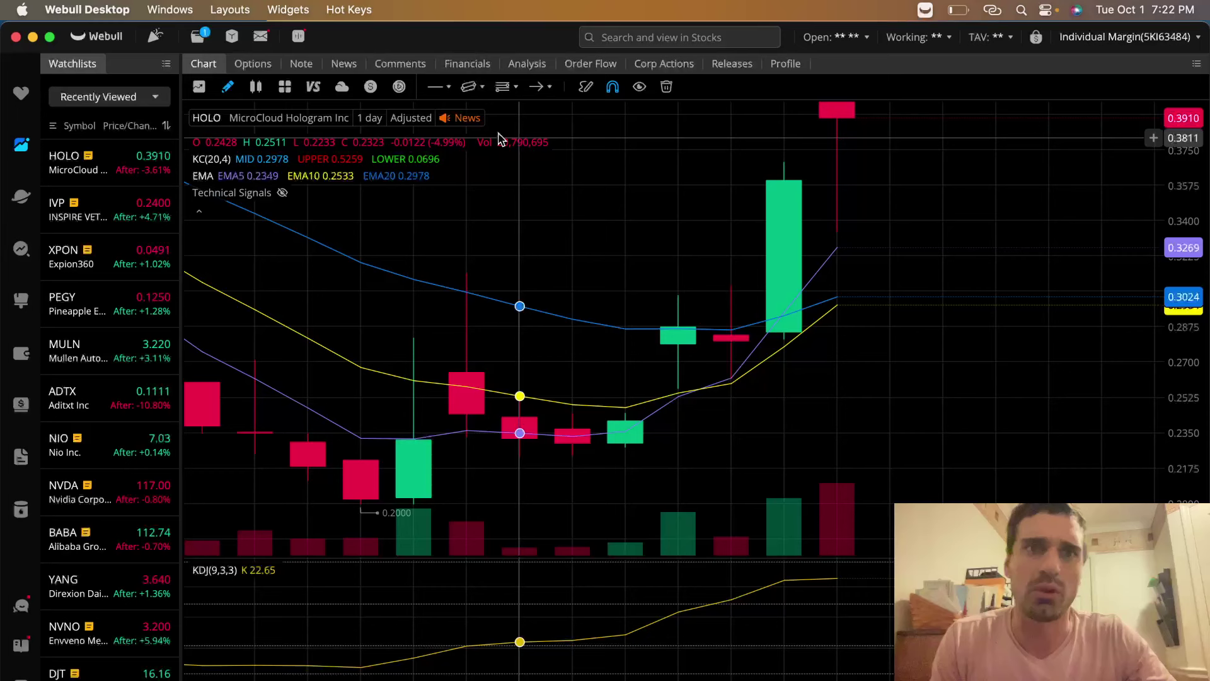
- Measure the date and price range from the latest EMA touch to two bars later, about −11%
click(483, 87)
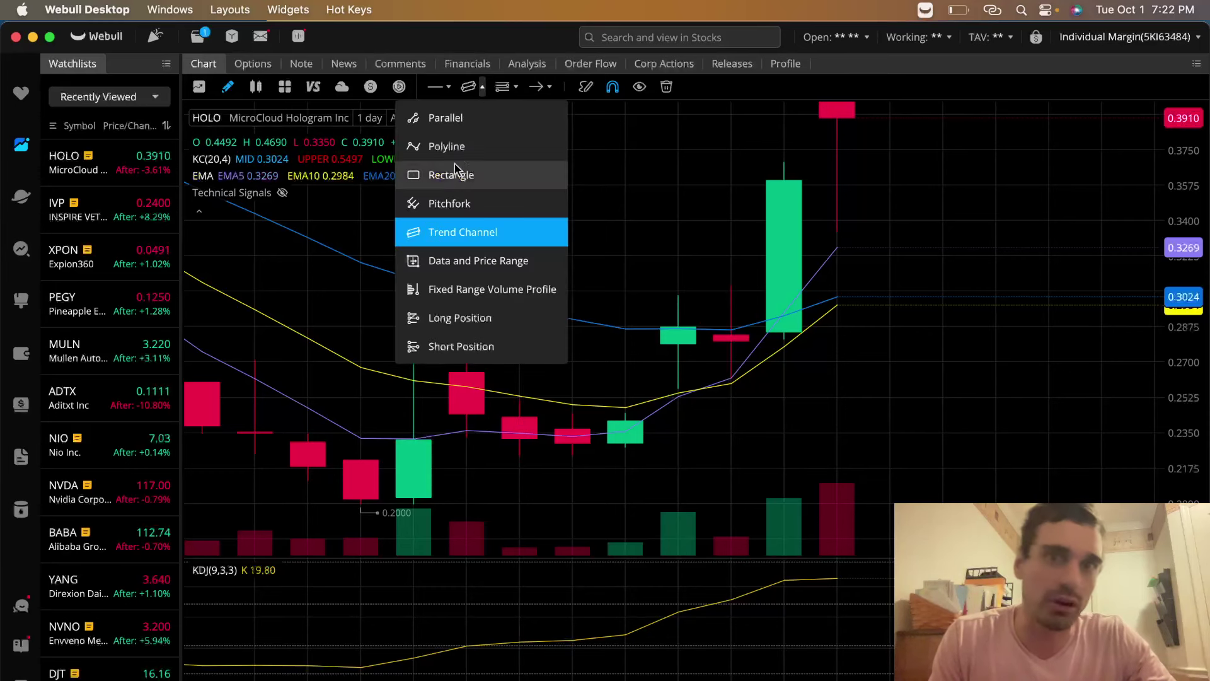
click(463, 259)
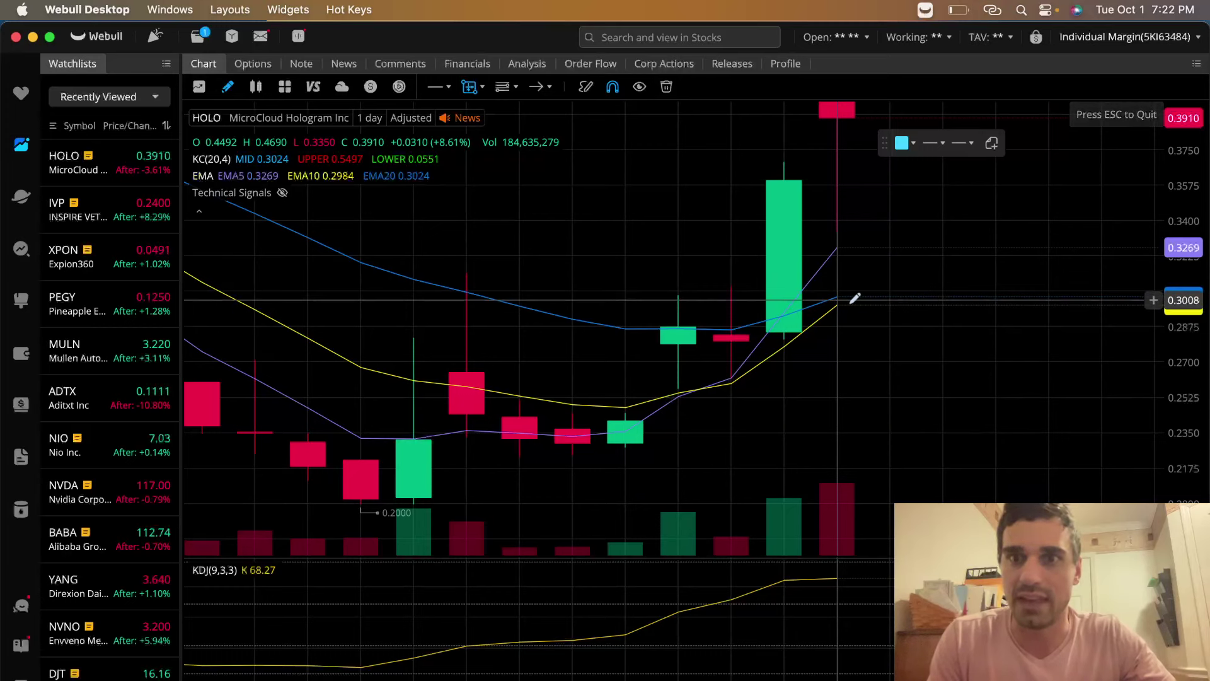
click(839, 295)
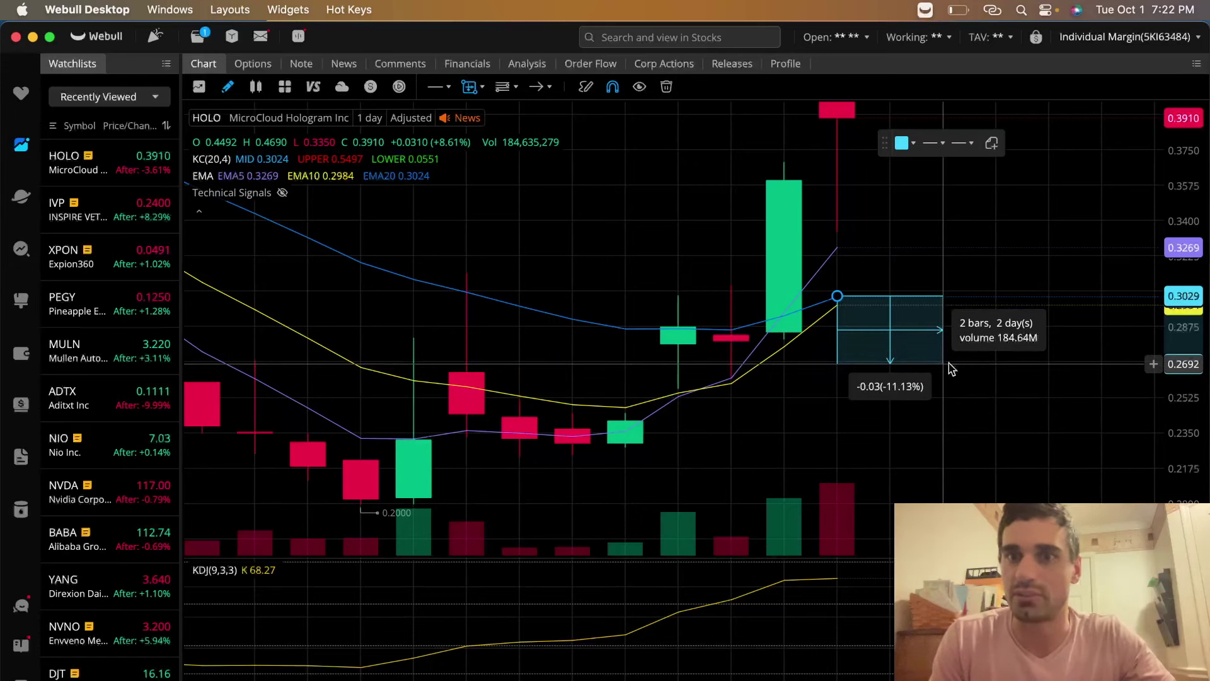
click(943, 364)
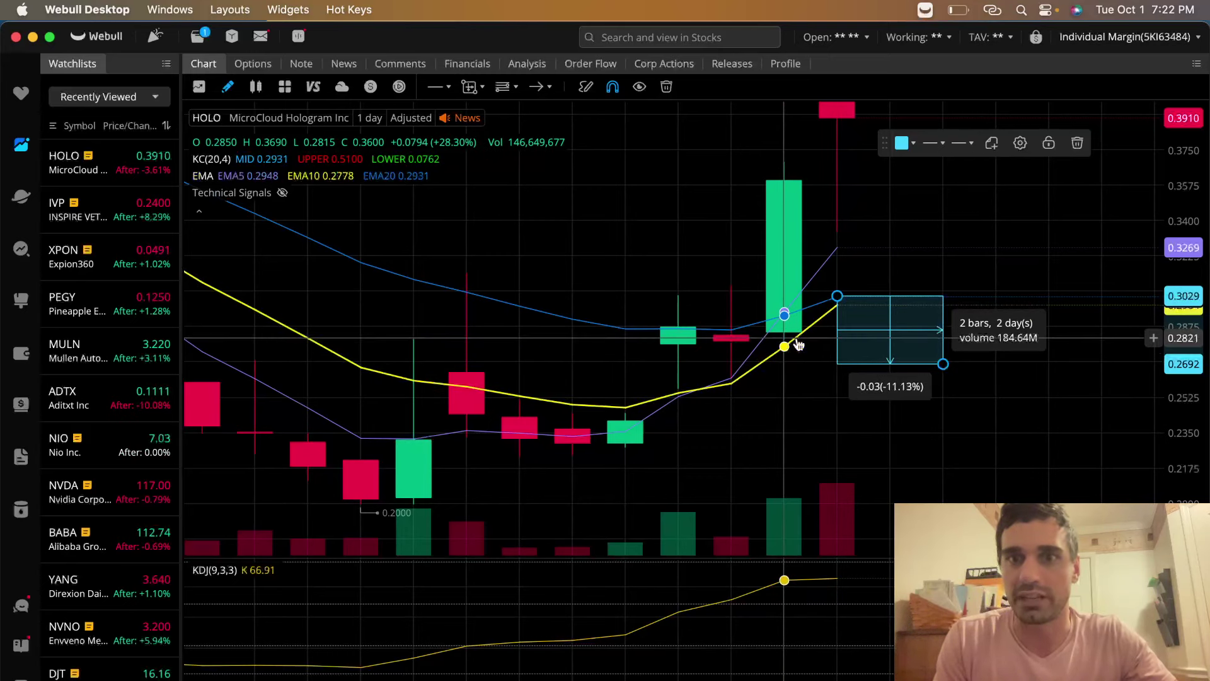
- Clear the −11% measurement and fit the latest candles' highs and more history into view
click(1076, 142)
drag(1012, 205, 989, 316)
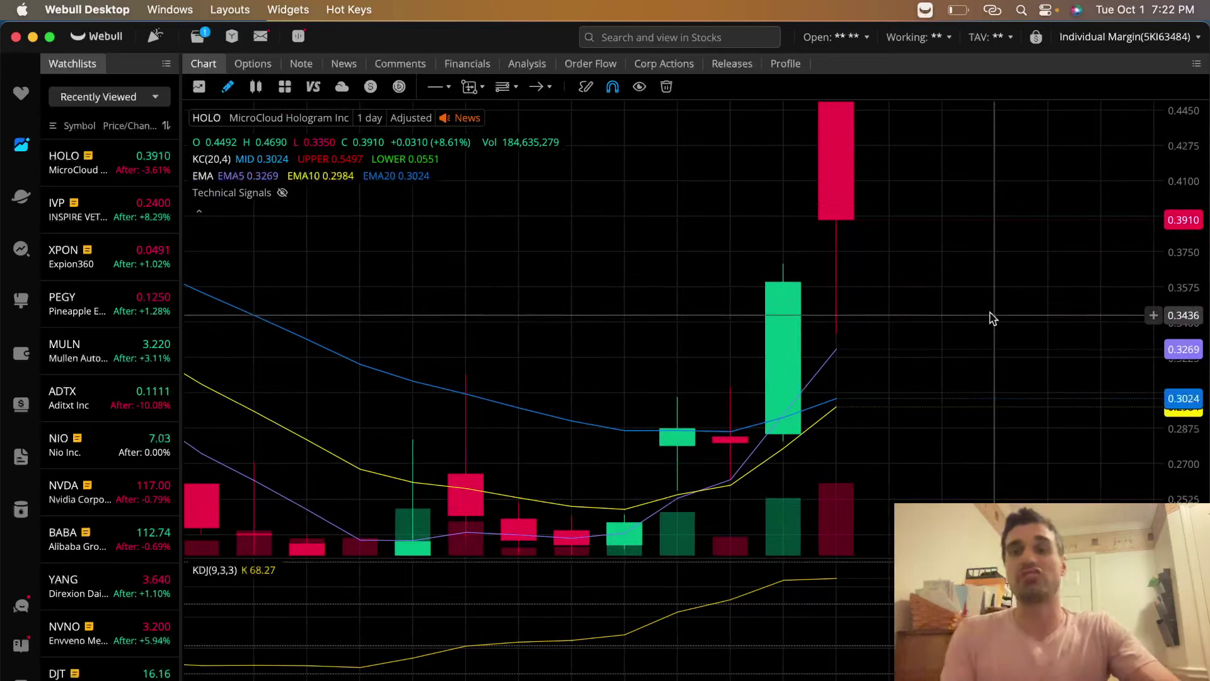
drag(1187, 161, 1187, 217)
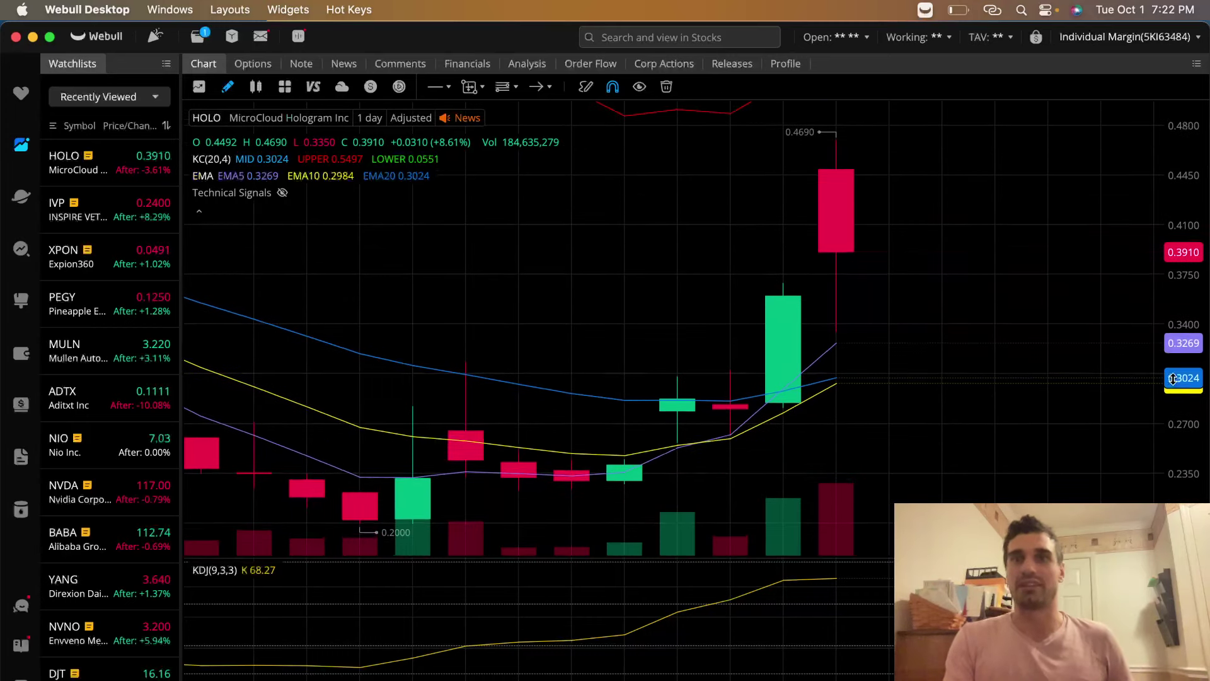
drag(973, 305, 976, 359)
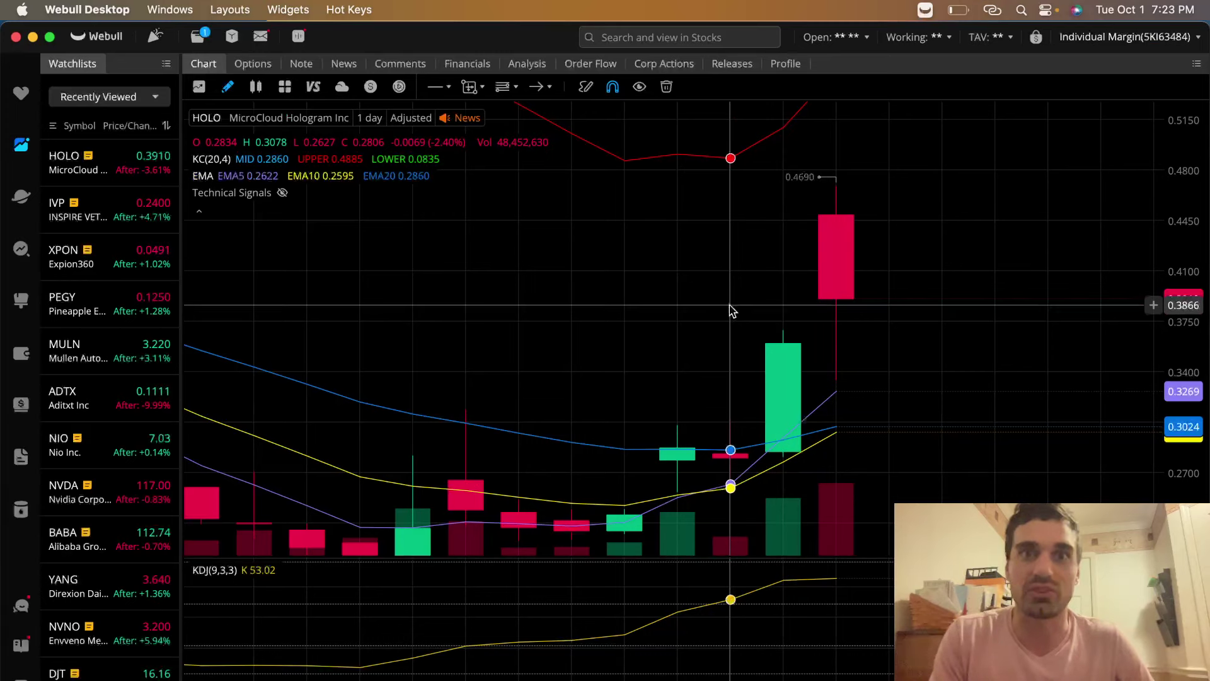
drag(623, 330, 680, 237)
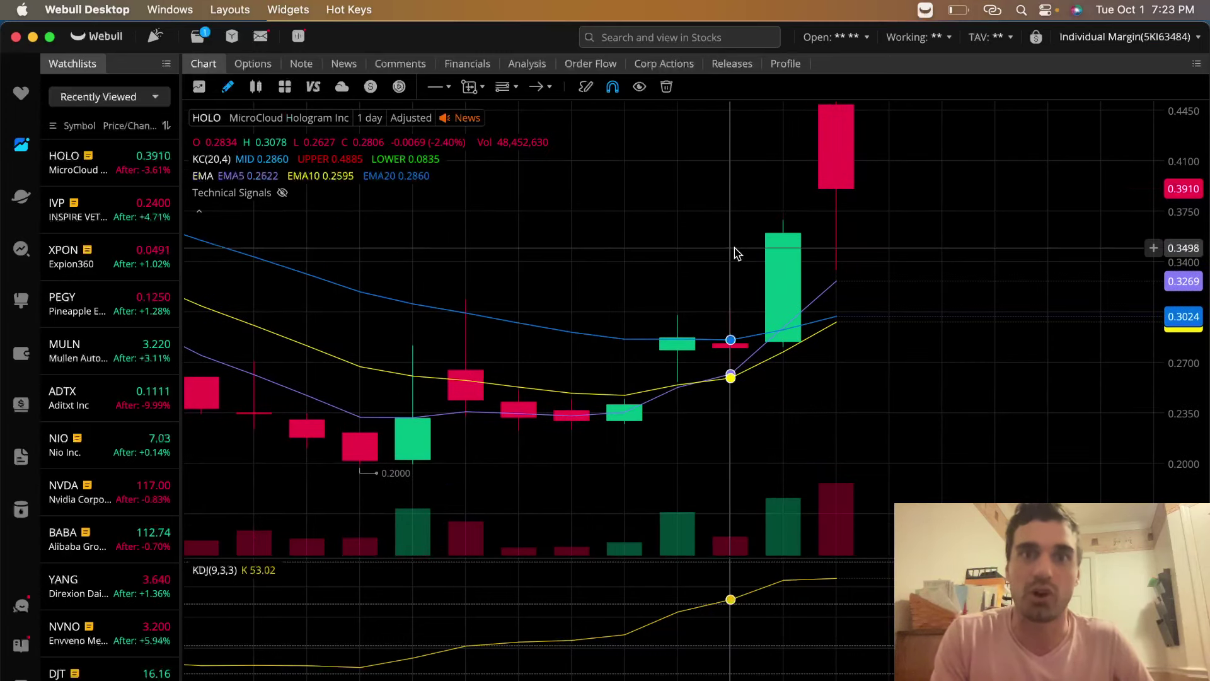
scroll(697, 289, down, 2)
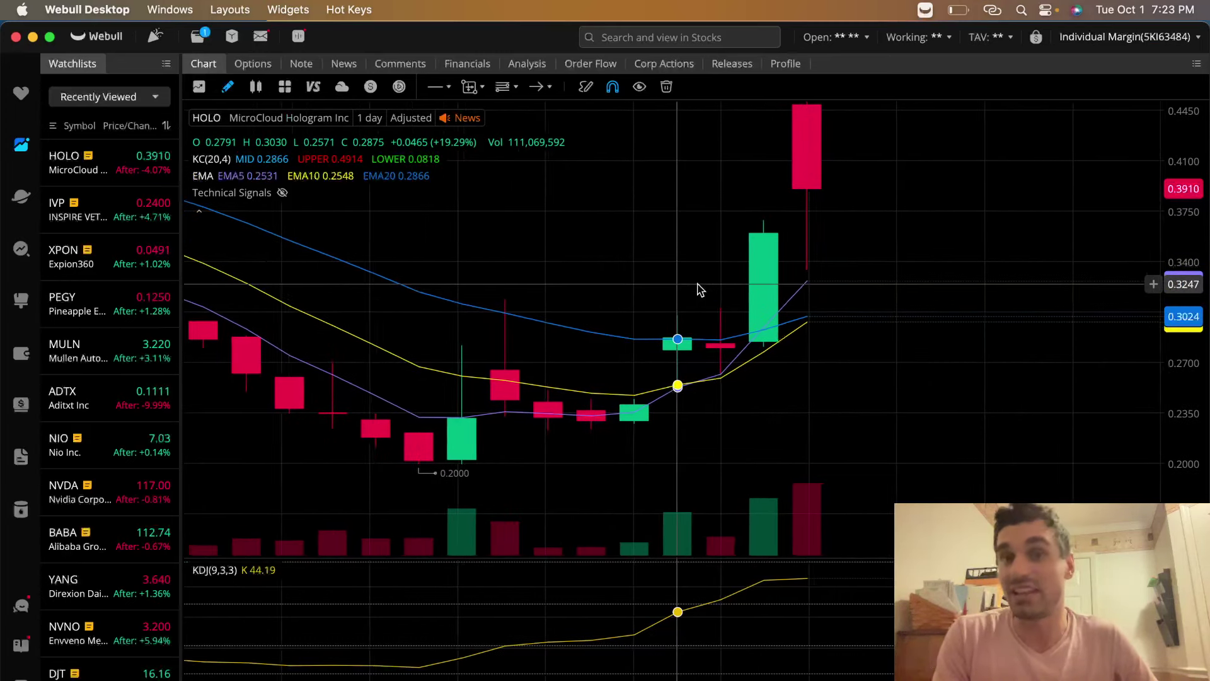
drag(1136, 226, 1181, 317)
scroll(892, 324, down, 2)
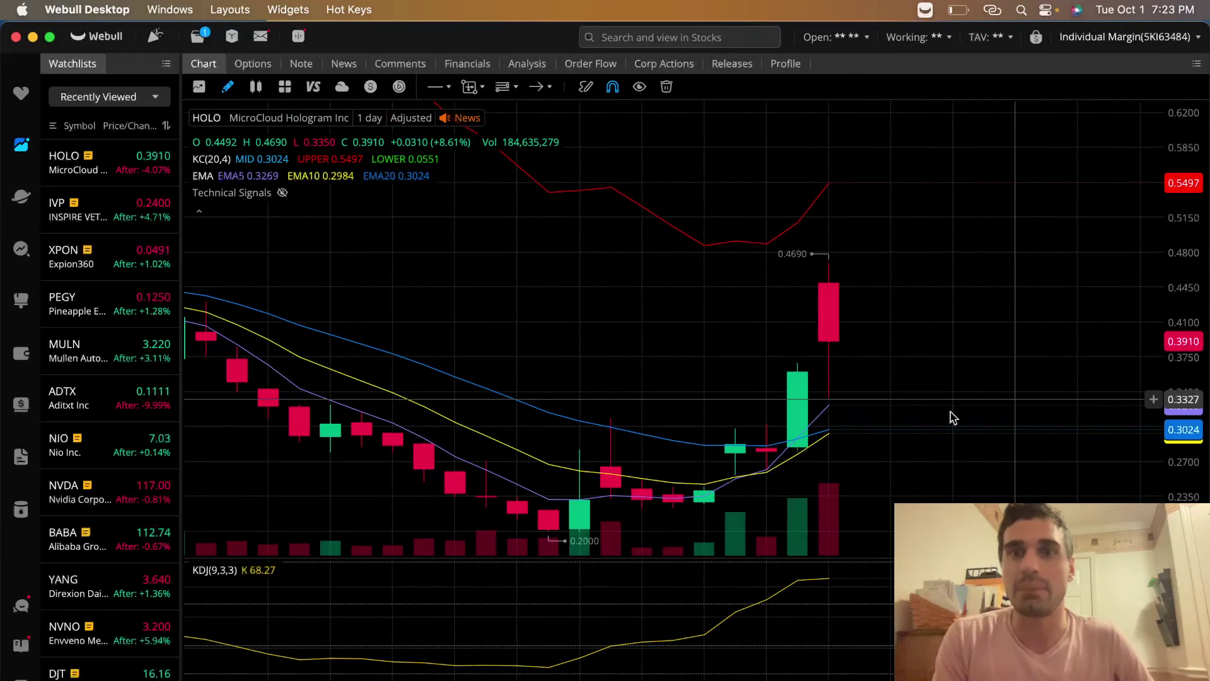
scroll(922, 421, down, 3)
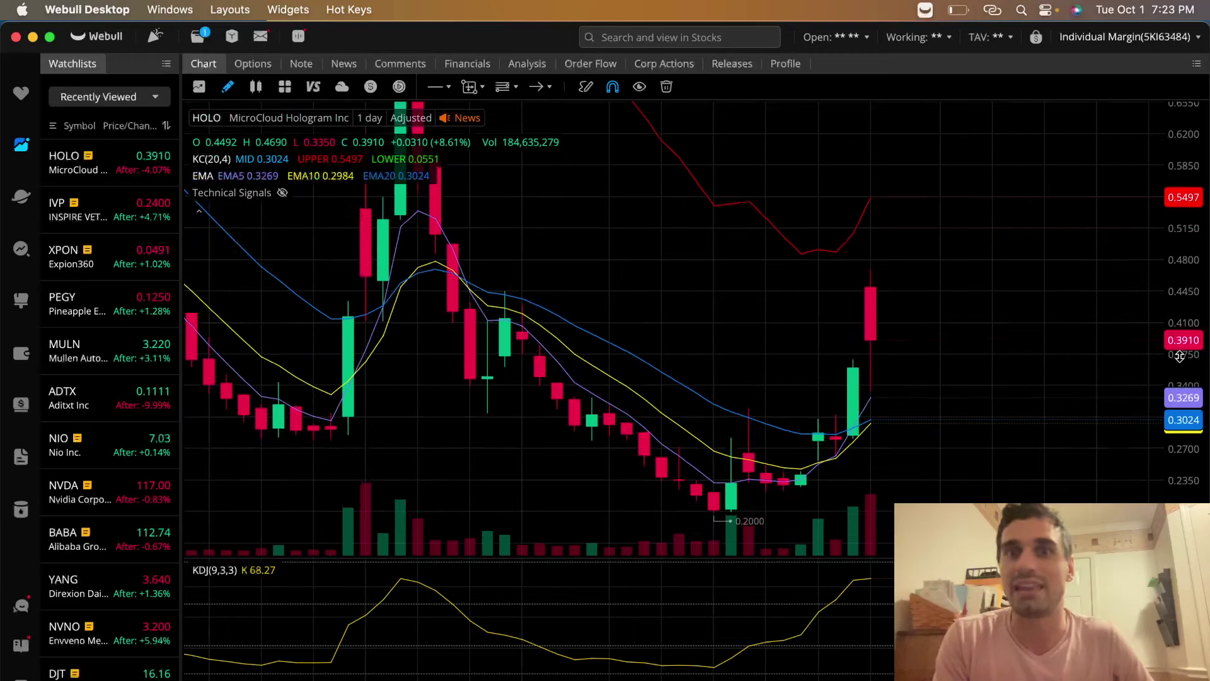
- Pan back to the earlier spike and its pullback, rescaling prices to fit the candles
drag(535, 190, 757, 190)
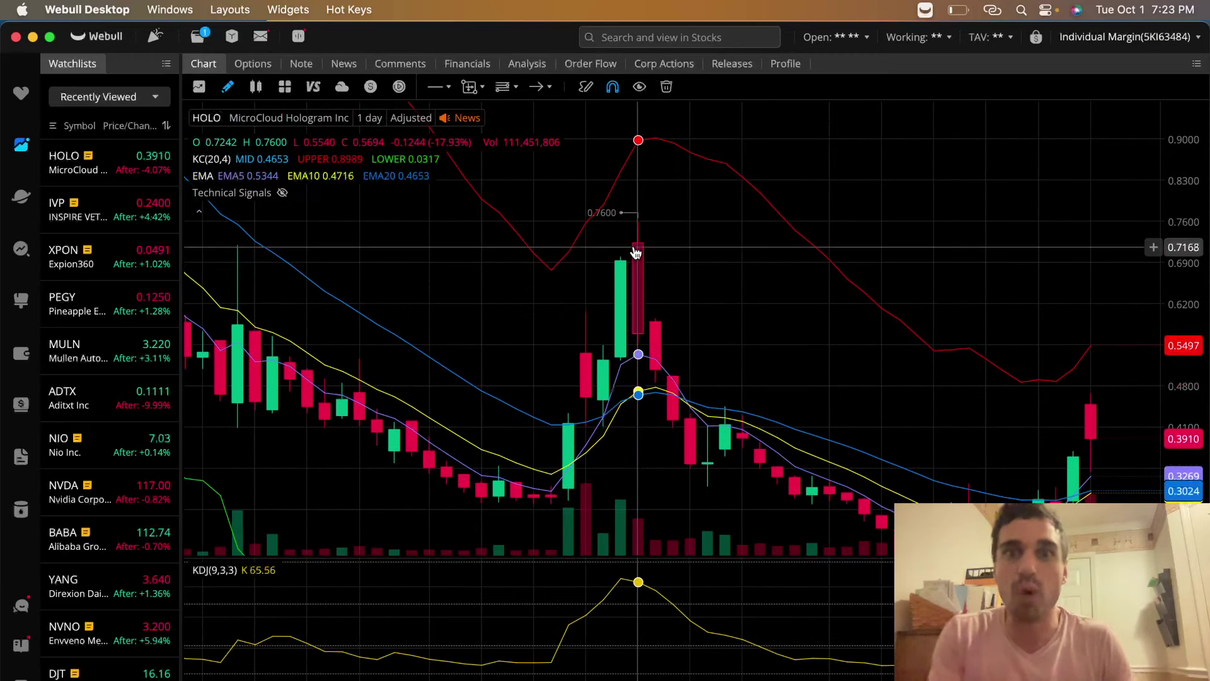
scroll(636, 251, up, 2)
scroll(636, 252, up, 1)
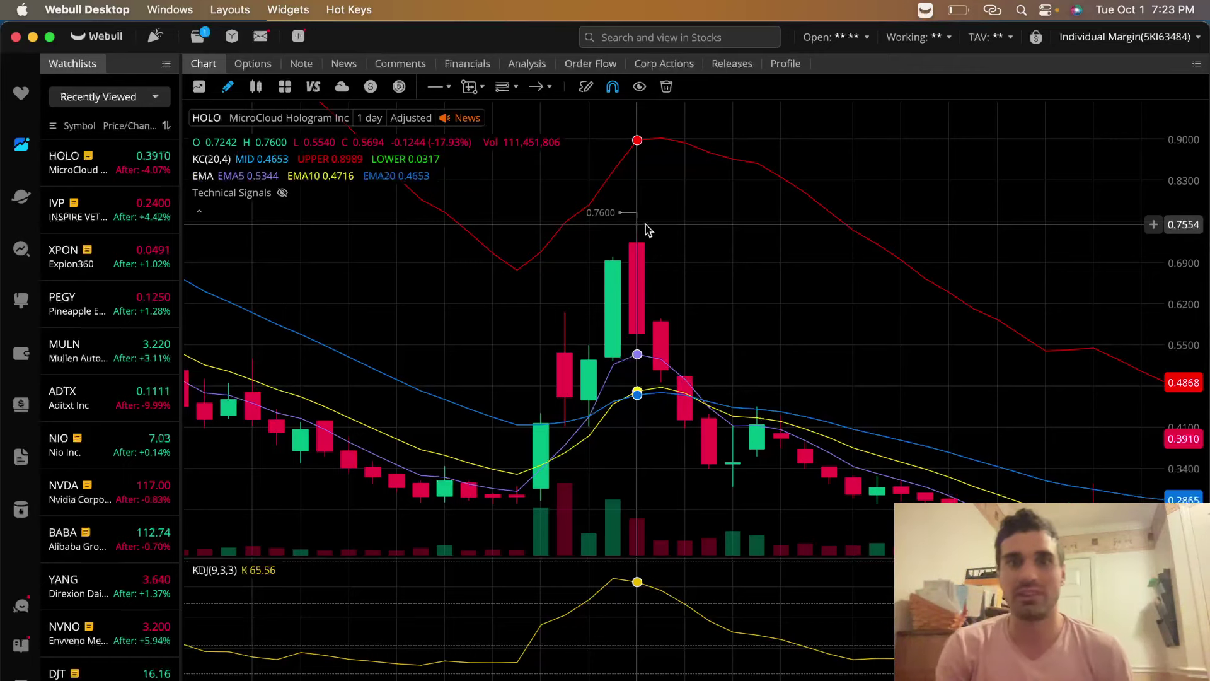
scroll(653, 349, up, 2)
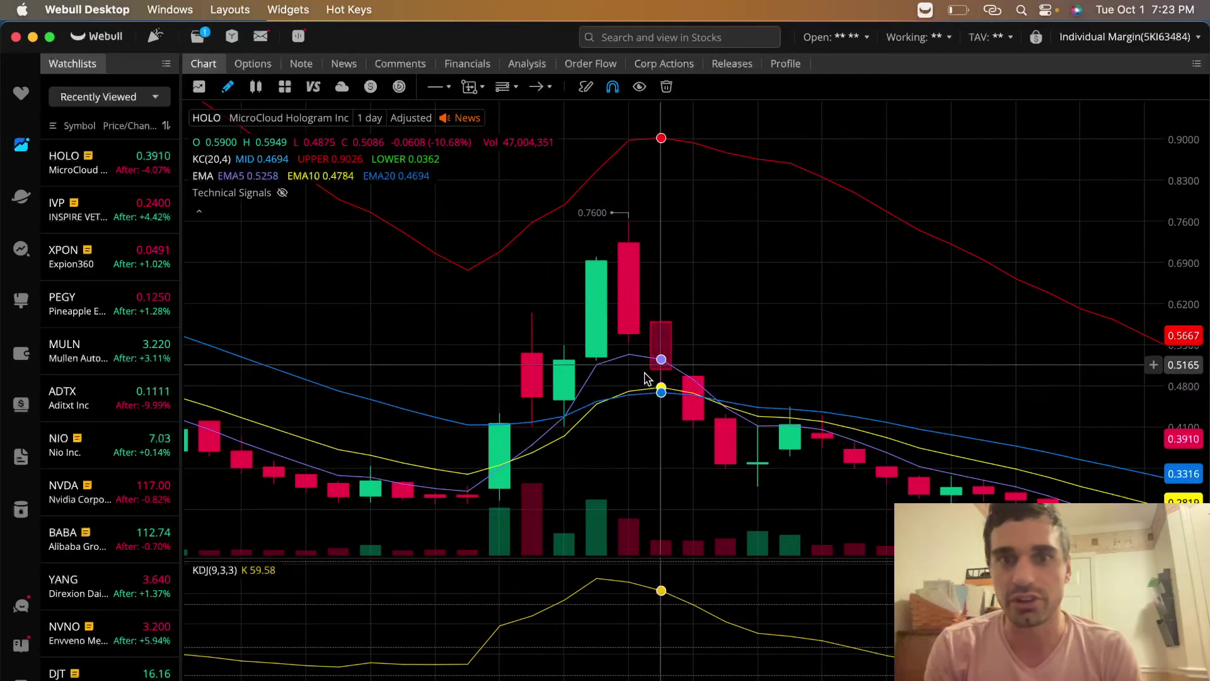
drag(646, 378, 729, 321)
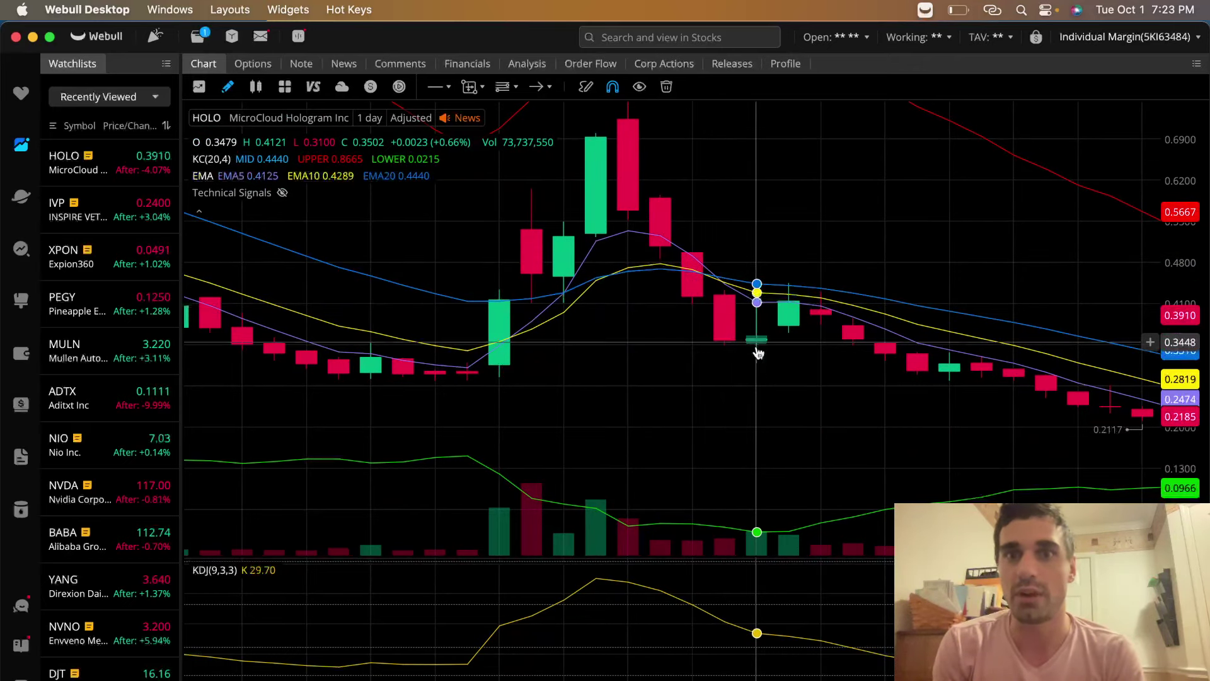
drag(898, 404, 624, 392)
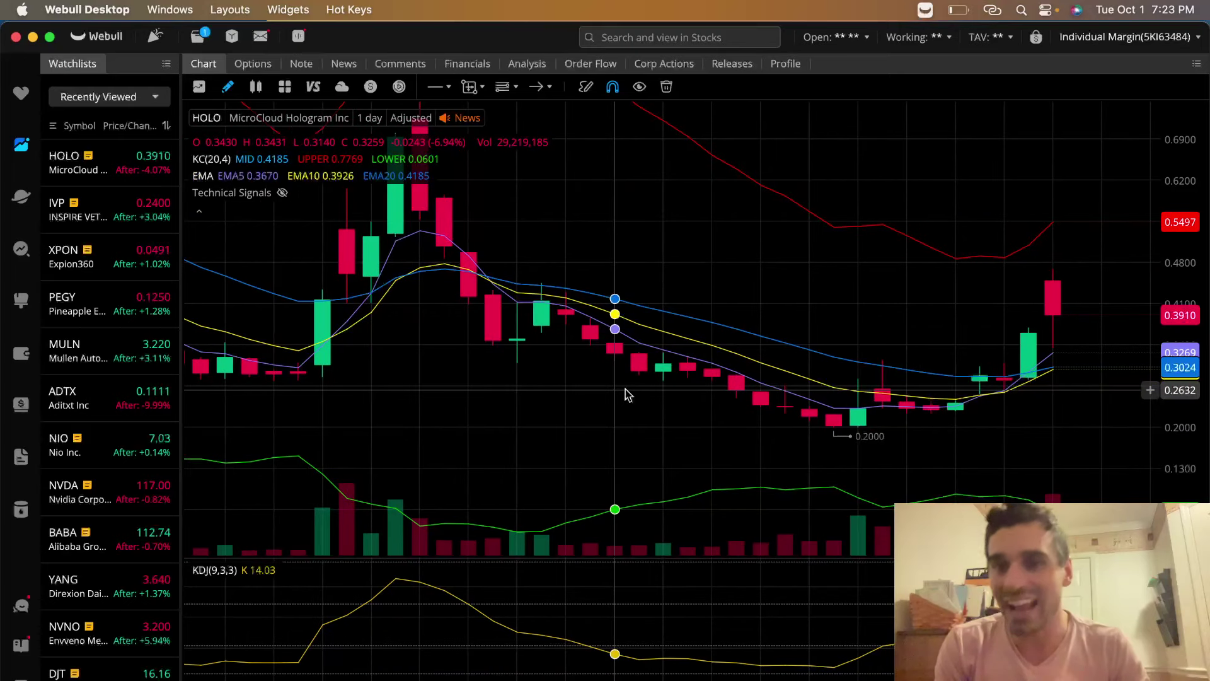
drag(810, 408, 1062, 316)
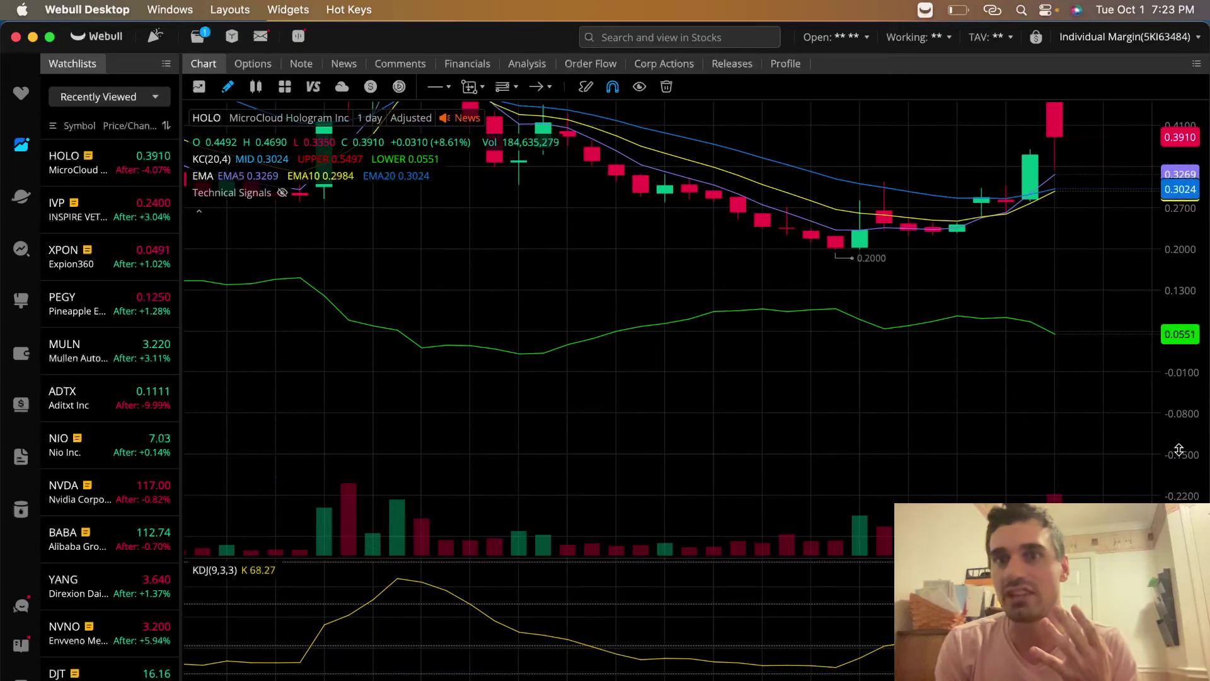
drag(1179, 450, 1179, 397)
drag(940, 290, 929, 432)
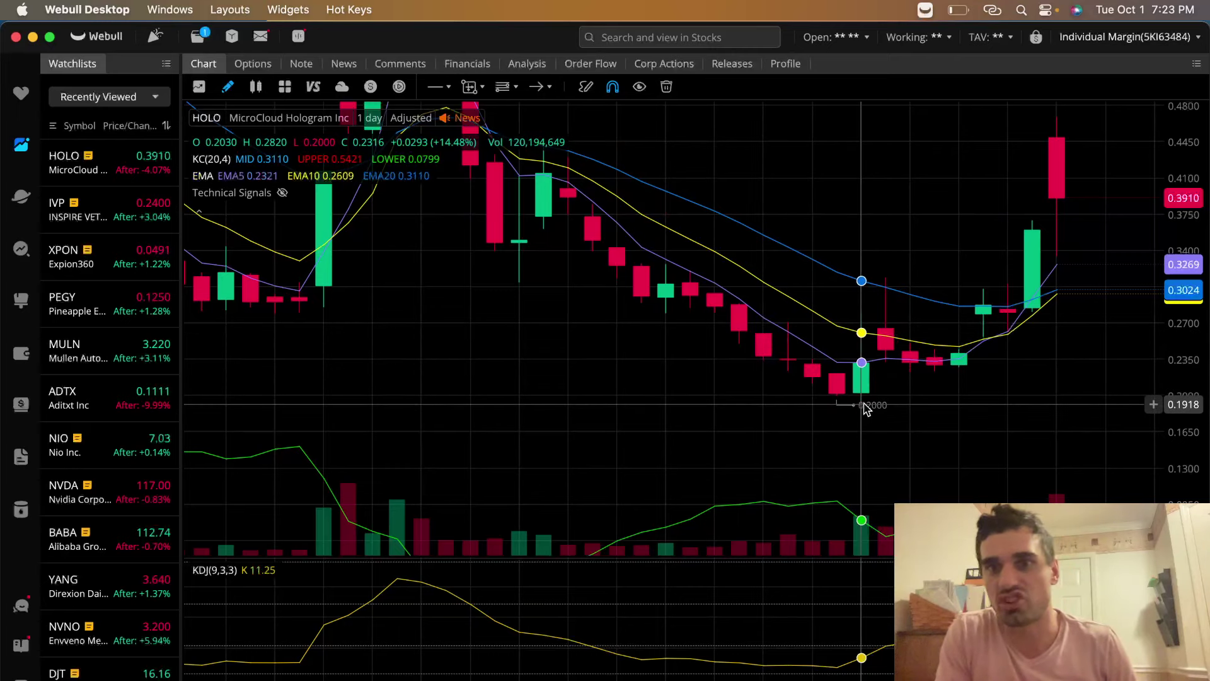
scroll(823, 283, left, 10)
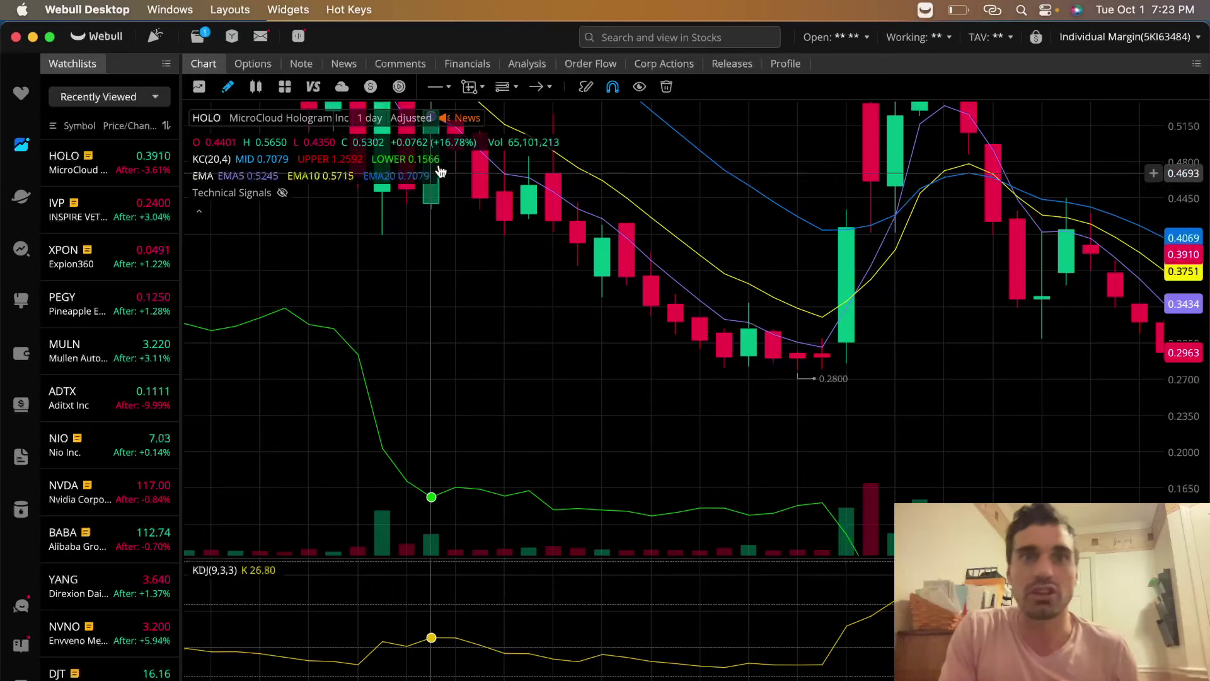
- Measure the two-day bounce gain of about 21% off the EMA, then remove the measurement
click(469, 86)
click(724, 367)
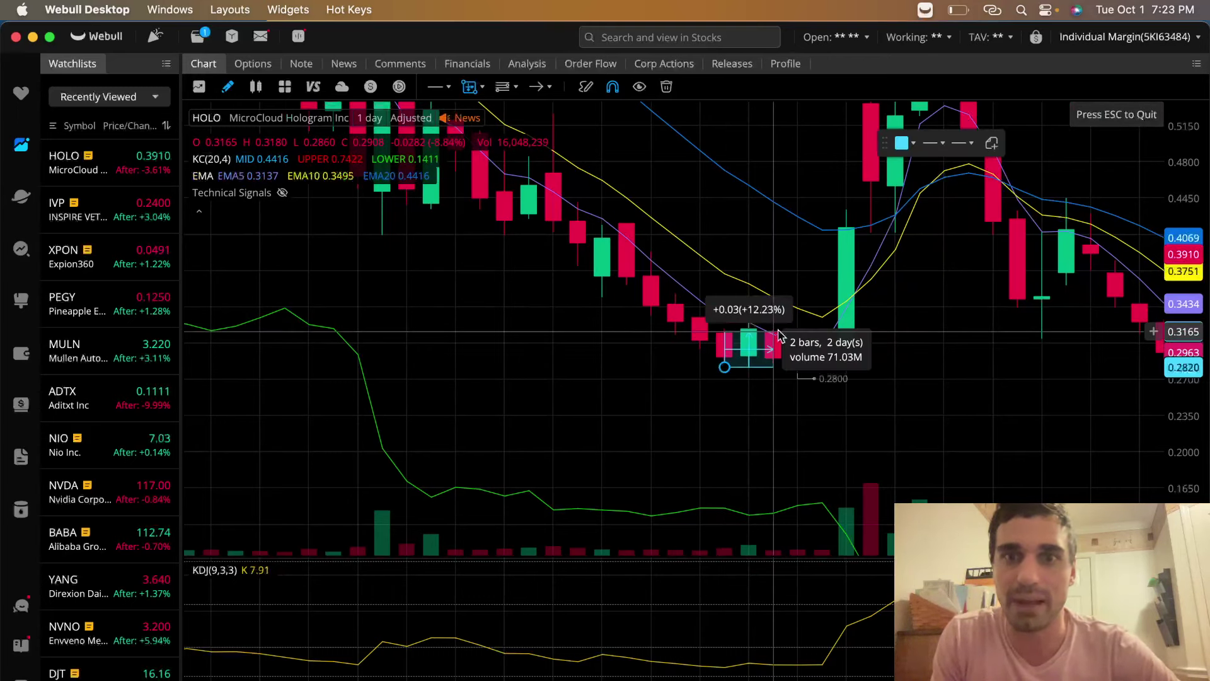
click(774, 307)
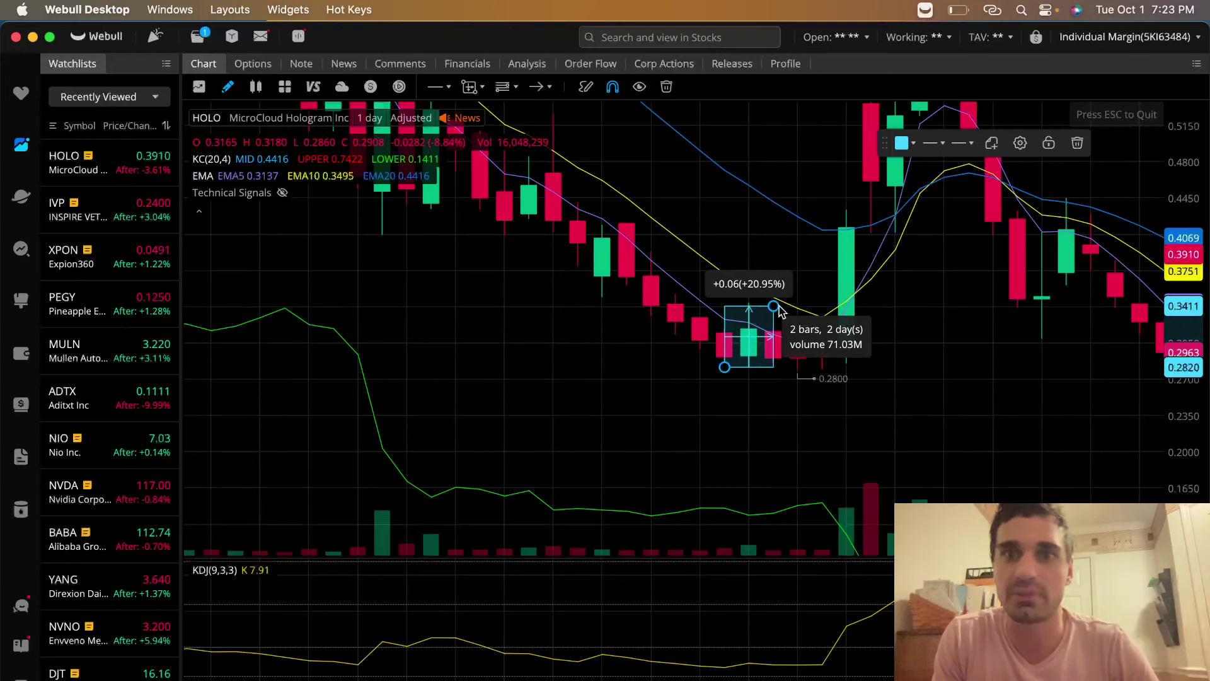
click(1069, 143)
scroll(972, 351, left, 10)
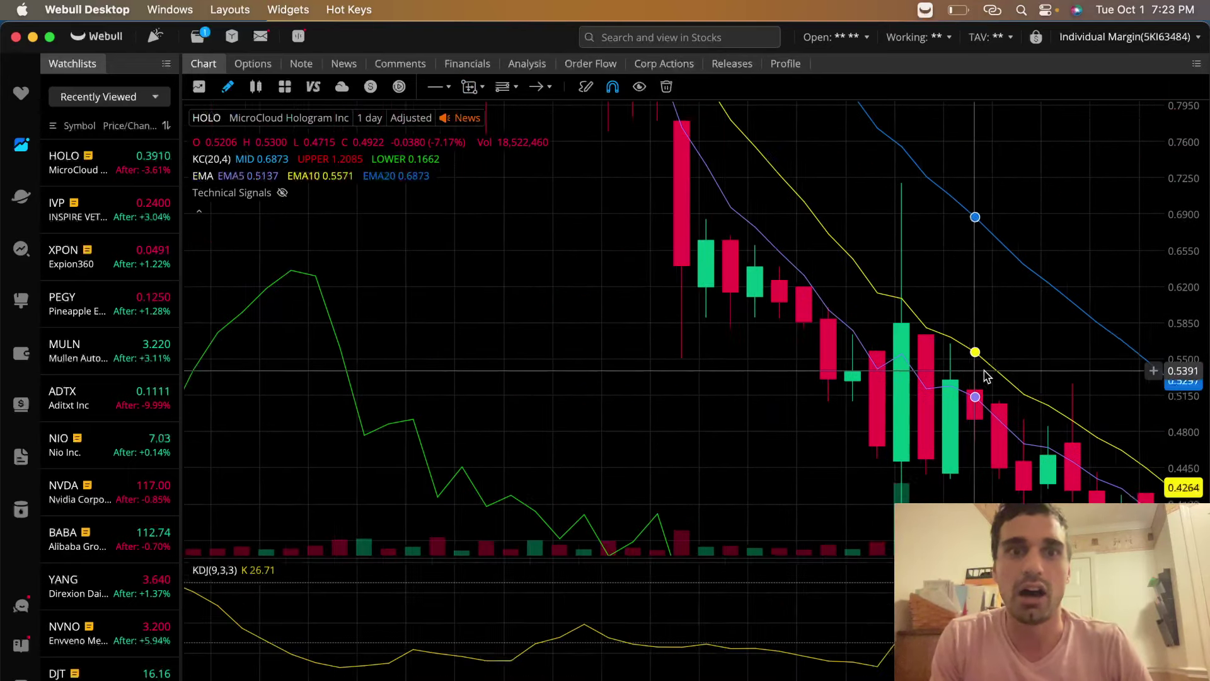
scroll(837, 257, right, 5)
scroll(832, 378, left, 5)
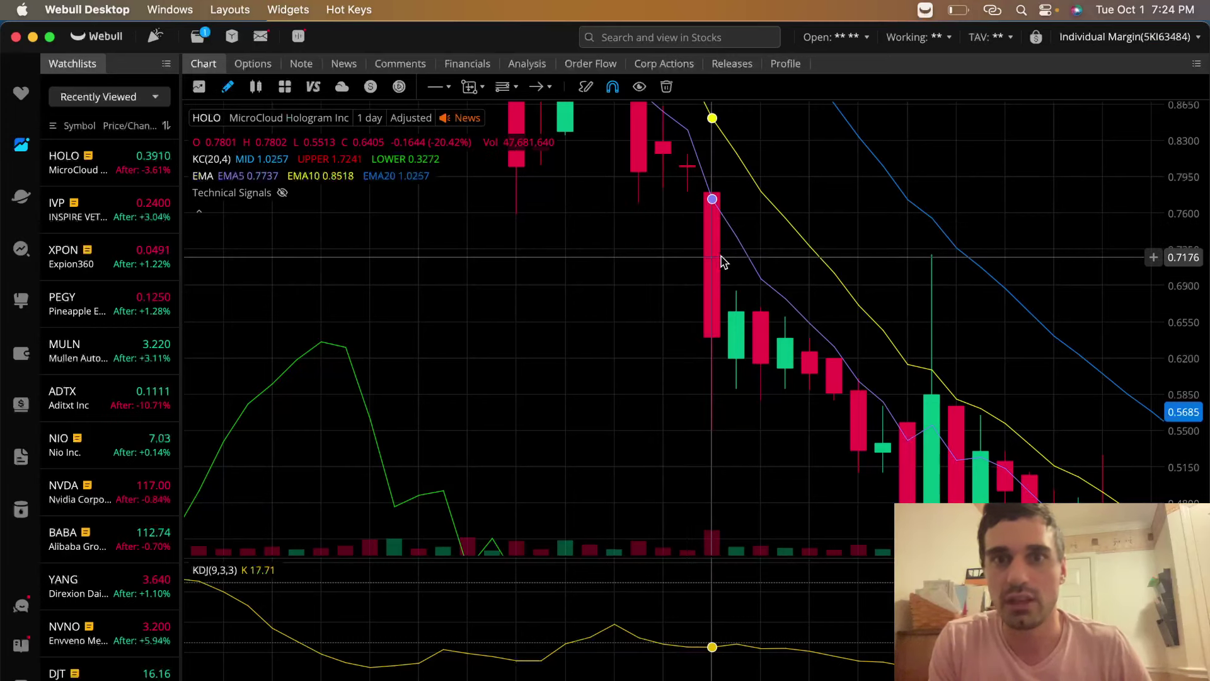
scroll(734, 266, up, 2)
scroll(737, 272, up, 2)
scroll(735, 284, up, 1)
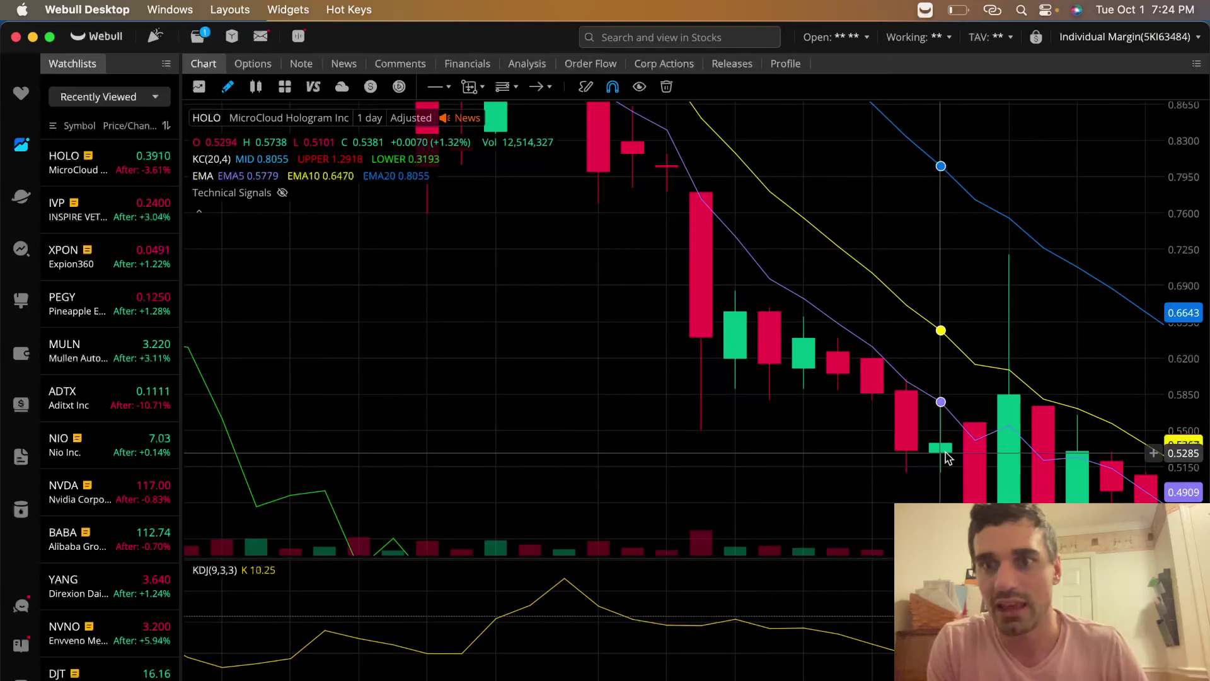
- Shift the chart down to show the lower-priced latest HOLO candles
drag(946, 457, 854, 277)
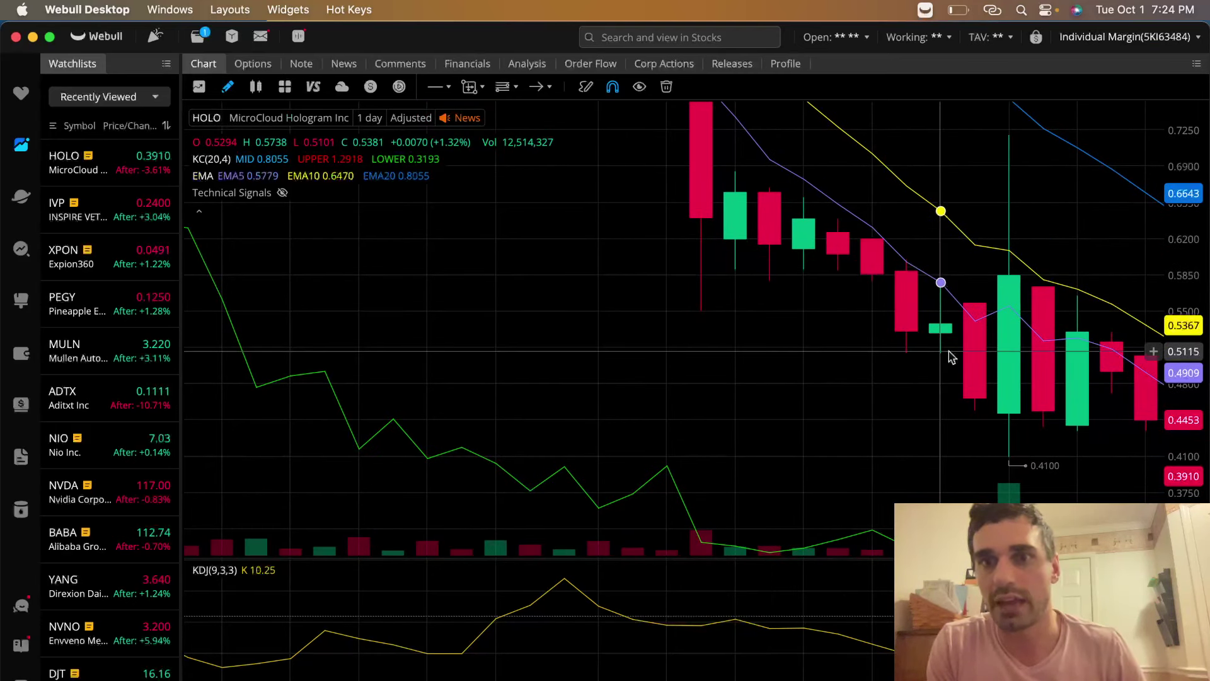
scroll(966, 278, right, 4)
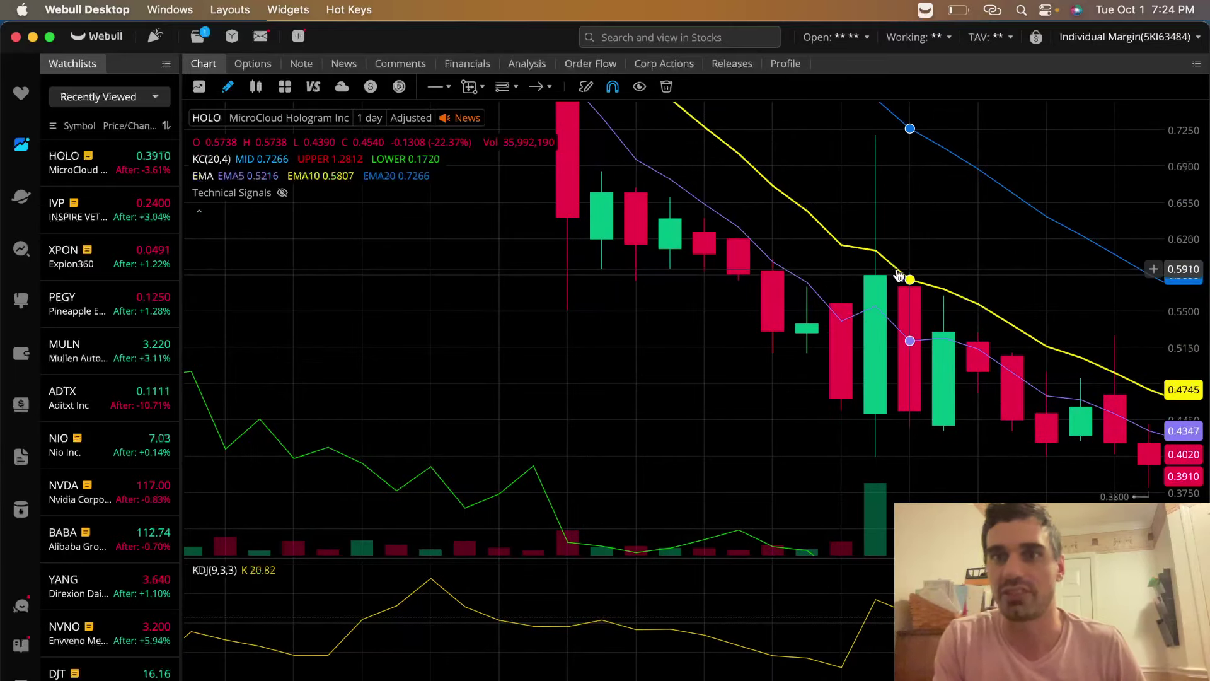
scroll(783, 270, right, 3)
scroll(932, 325, right, 6)
scroll(931, 327, right, 5)
scroll(605, 327, right, 5)
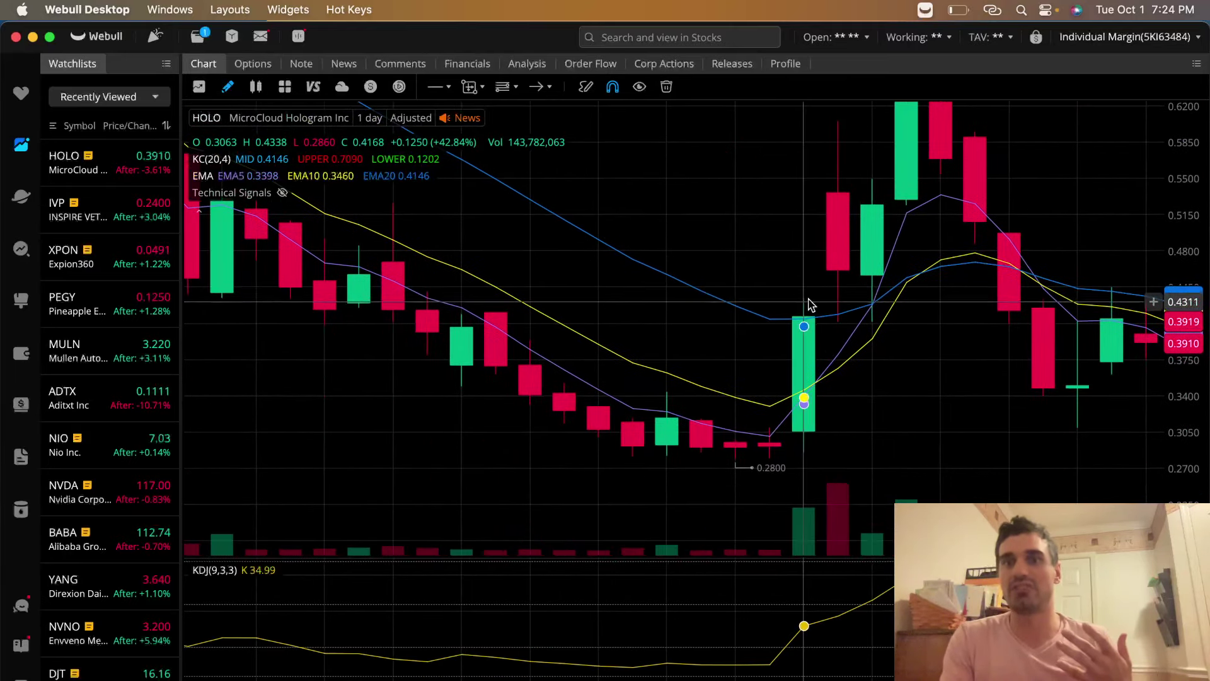
scroll(851, 378, right, 5)
scroll(756, 409, right, 5)
scroll(756, 408, right, 5)
scroll(568, 464, right, 5)
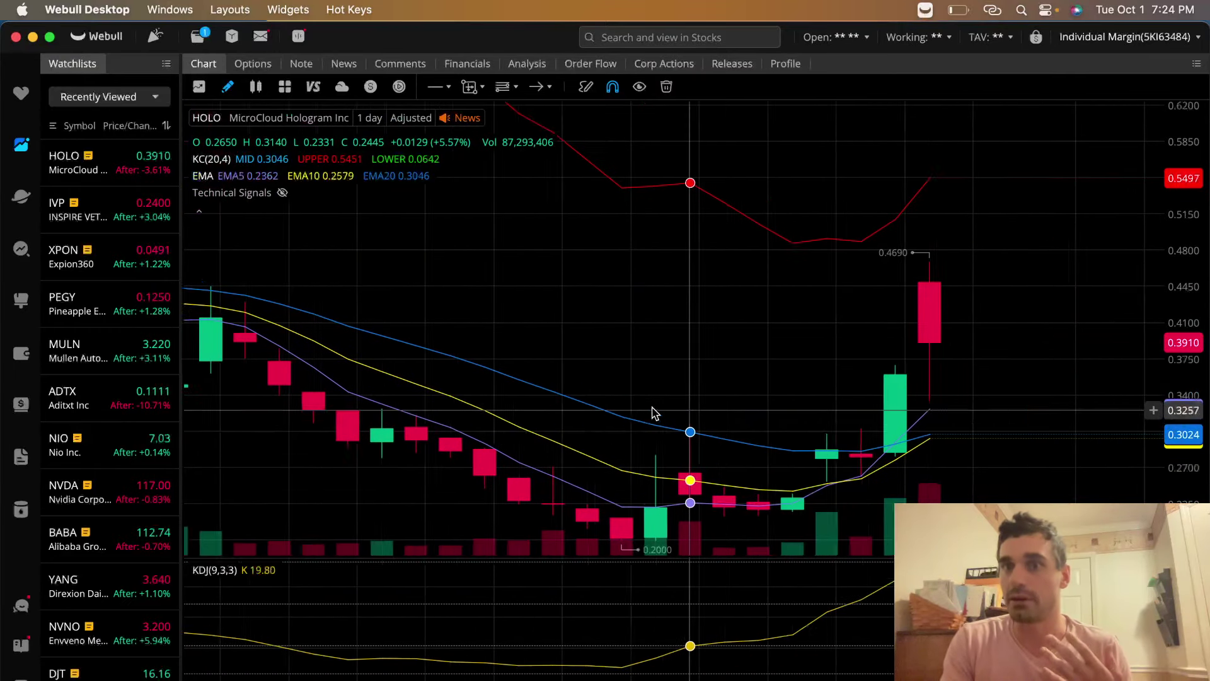
scroll(651, 412, right, 3)
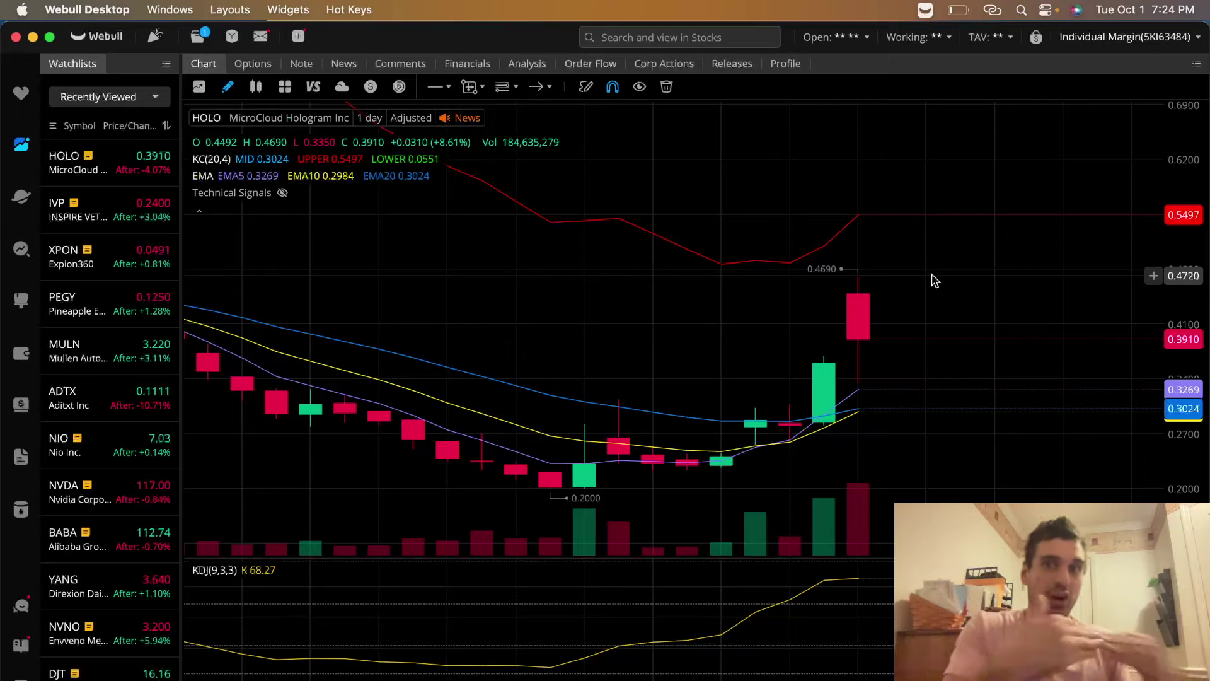
click(468, 86)
click(584, 489)
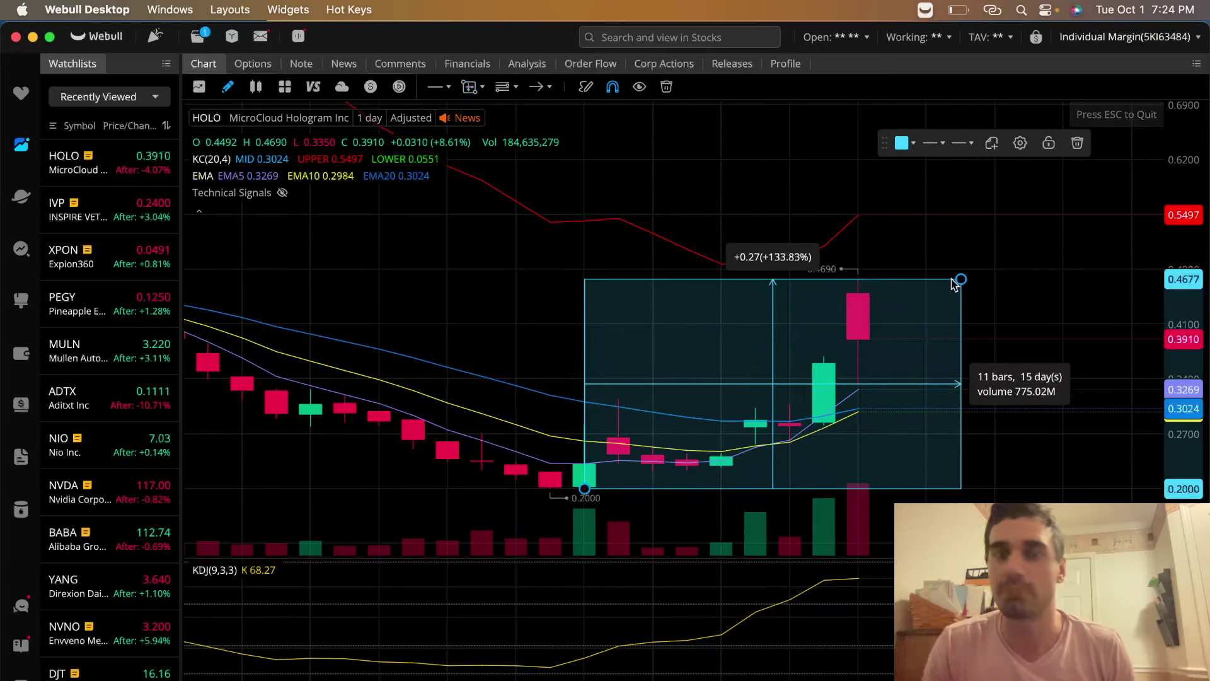
click(1077, 142)
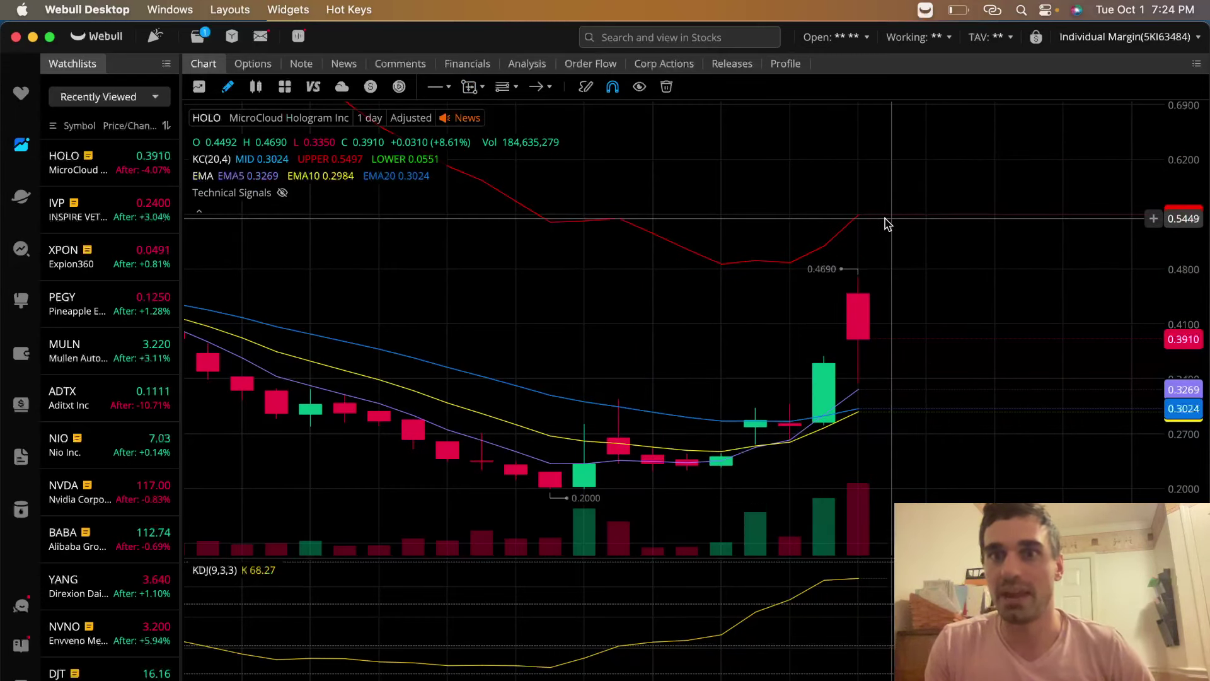
scroll(886, 224, down, 2)
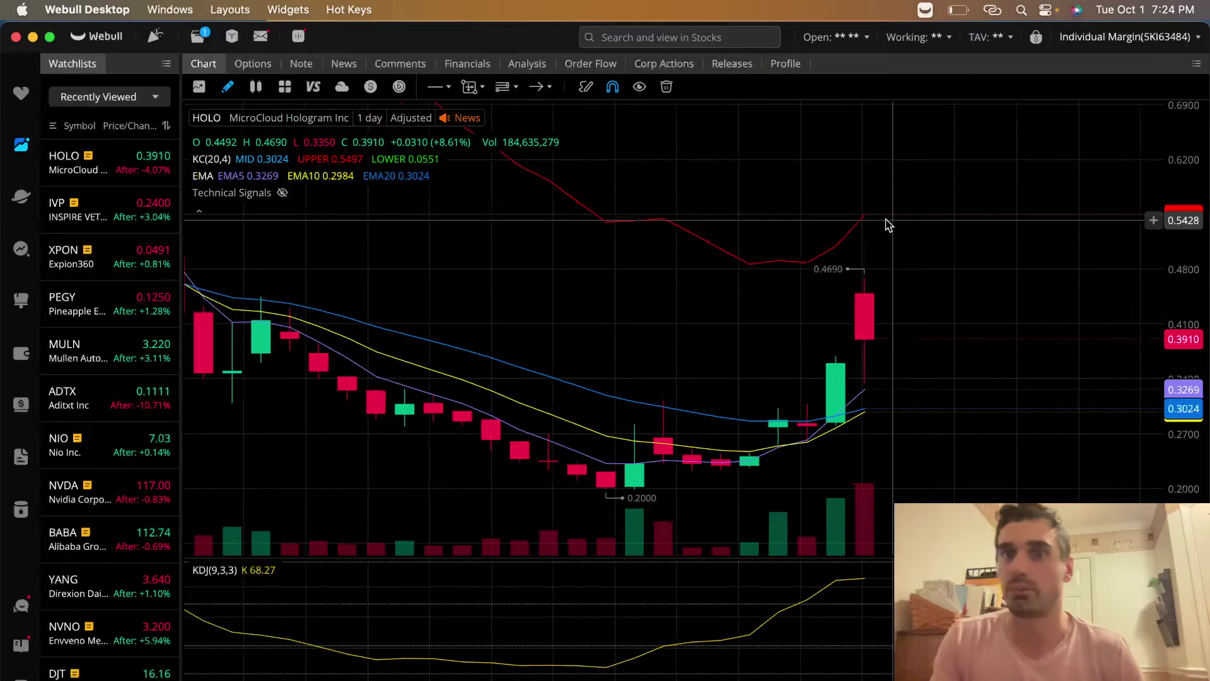
scroll(887, 222, down, 2)
scroll(908, 234, down, 2)
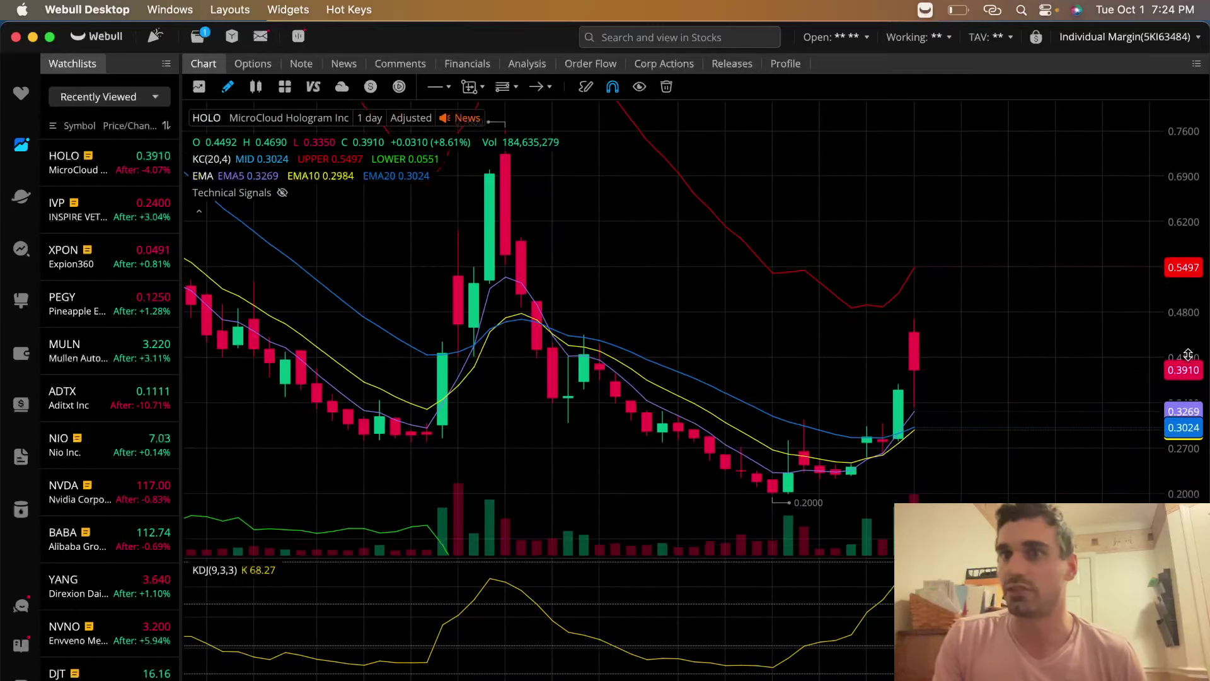
scroll(722, 305, up, 2)
scroll(730, 312, up, 2)
scroll(580, 230, left, 5)
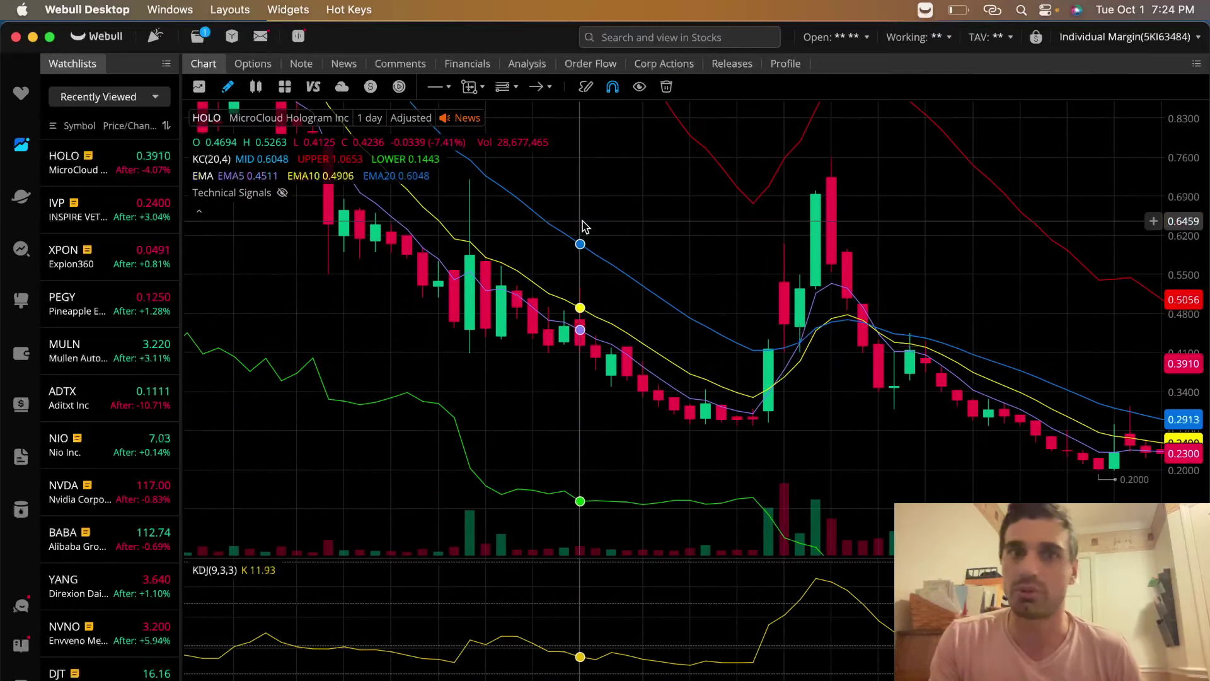
scroll(816, 262, left, 5)
scroll(788, 193, left, 5)
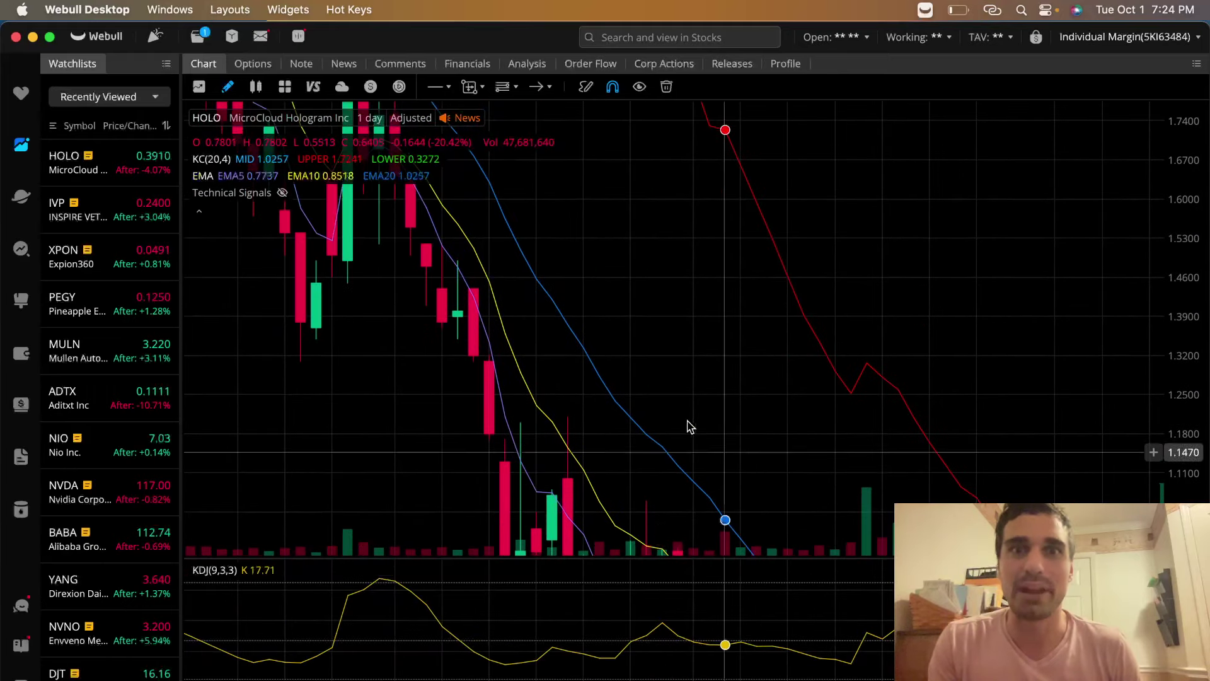
scroll(686, 425, left, 5)
scroll(902, 386, left, 5)
scroll(1056, 478, left, 5)
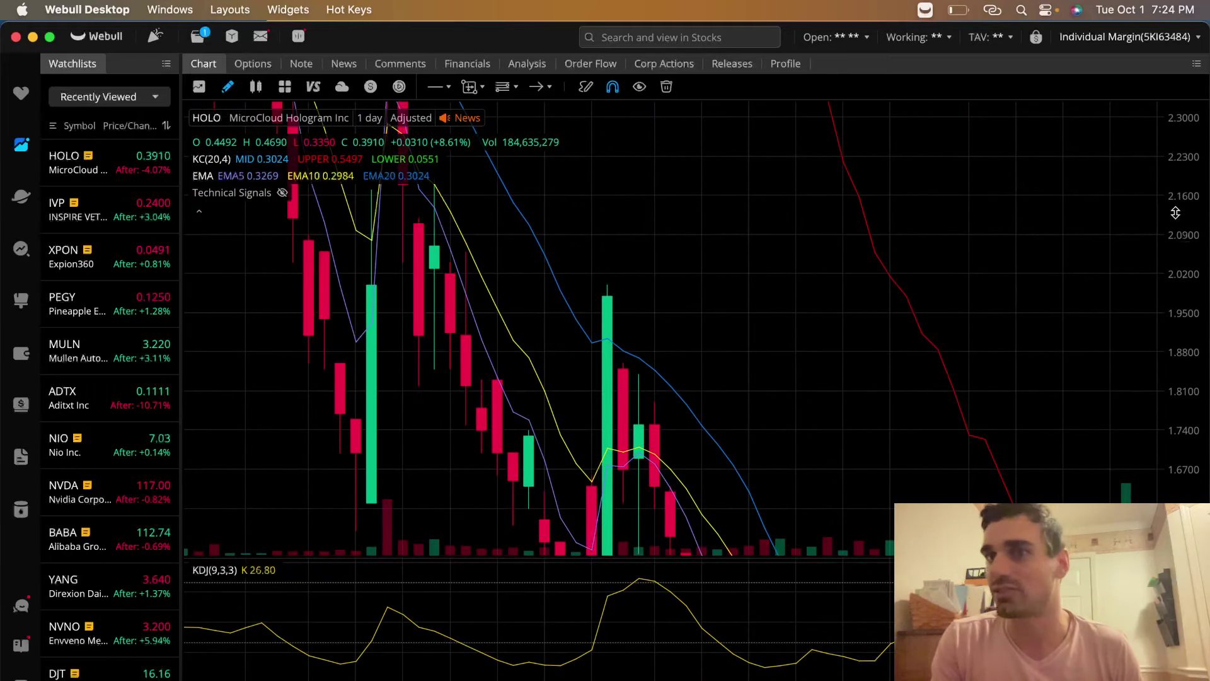
scroll(1175, 312, left, 5)
scroll(1181, 454, left, 5)
scroll(791, 265, left, 3)
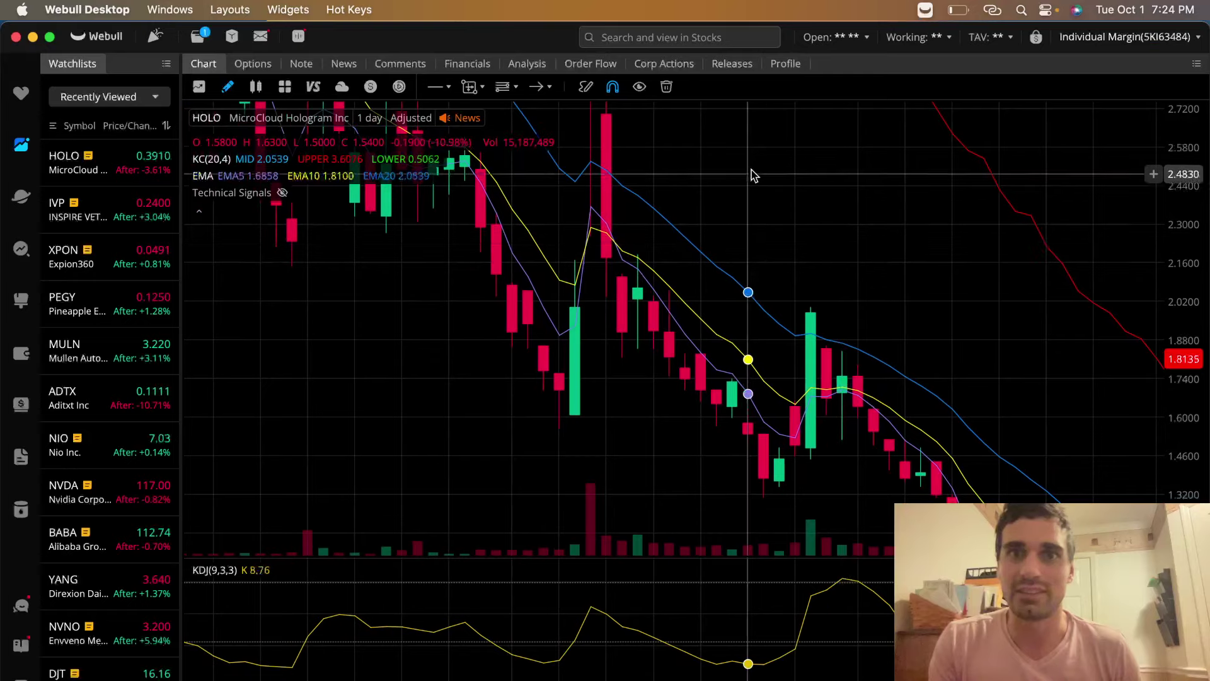
- Fit the price scale to HOLO's longer history including the tall spike candles
drag(752, 175, 755, 386)
drag(1164, 203, 1183, 332)
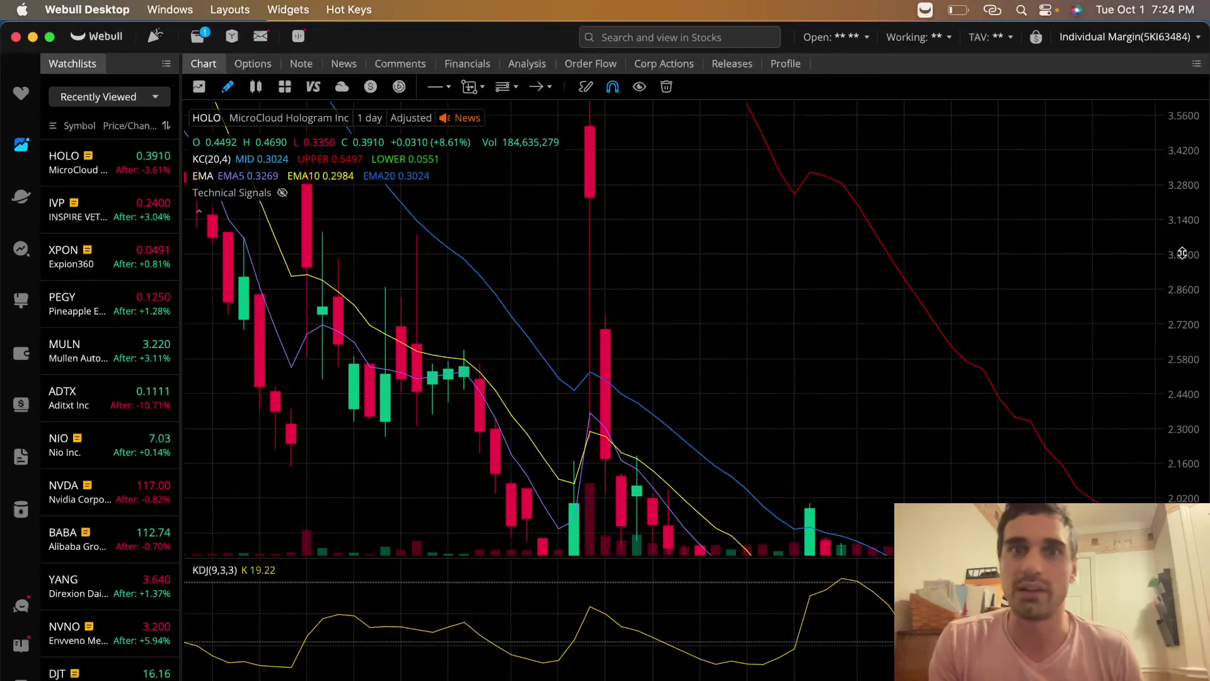
scroll(1040, 359, left, 3)
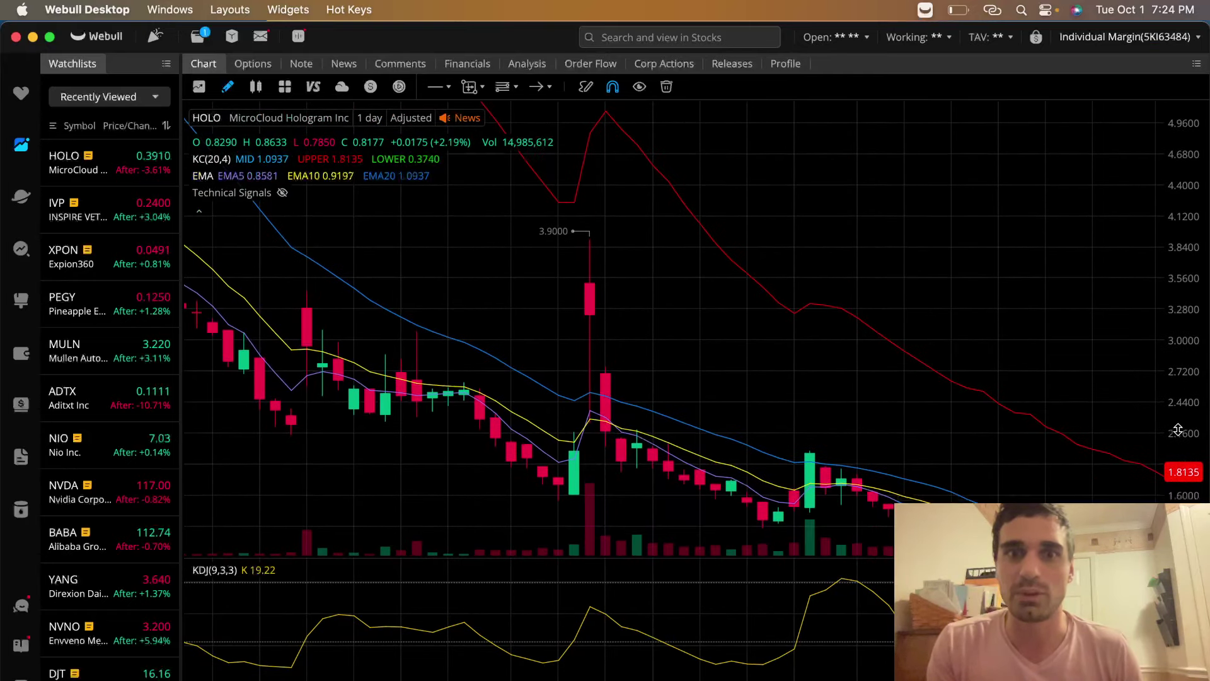
scroll(897, 392, left, 3)
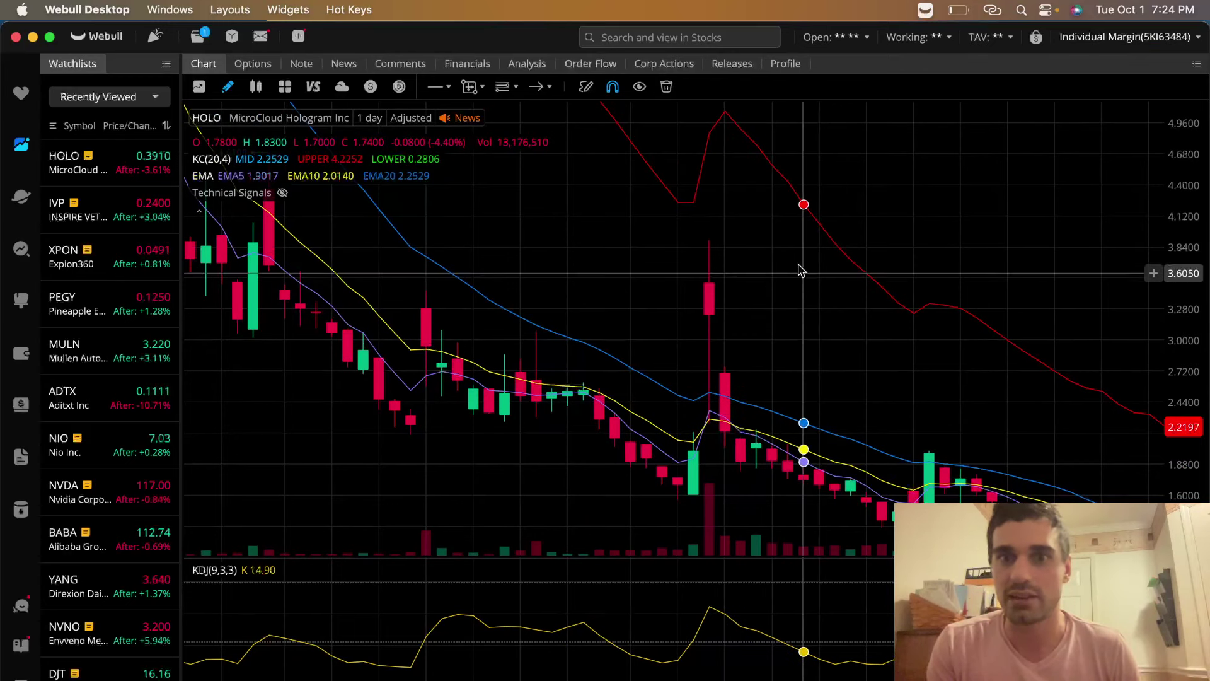
drag(644, 276, 643, 210)
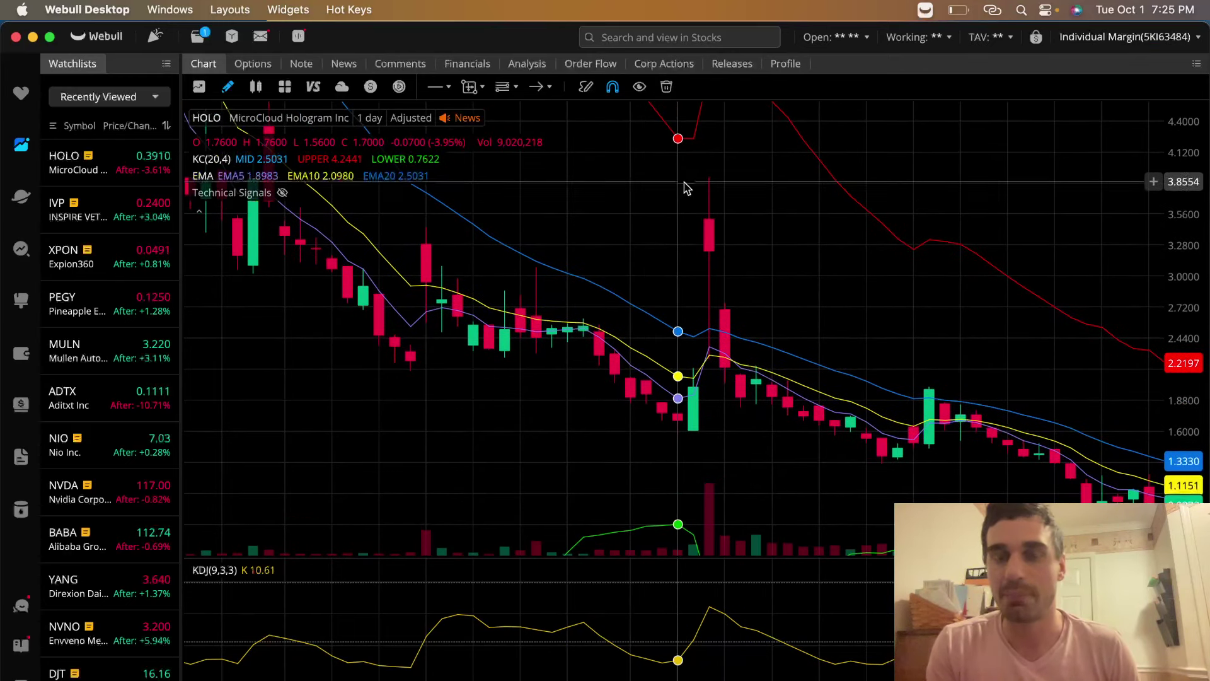
scroll(762, 378, right, 3)
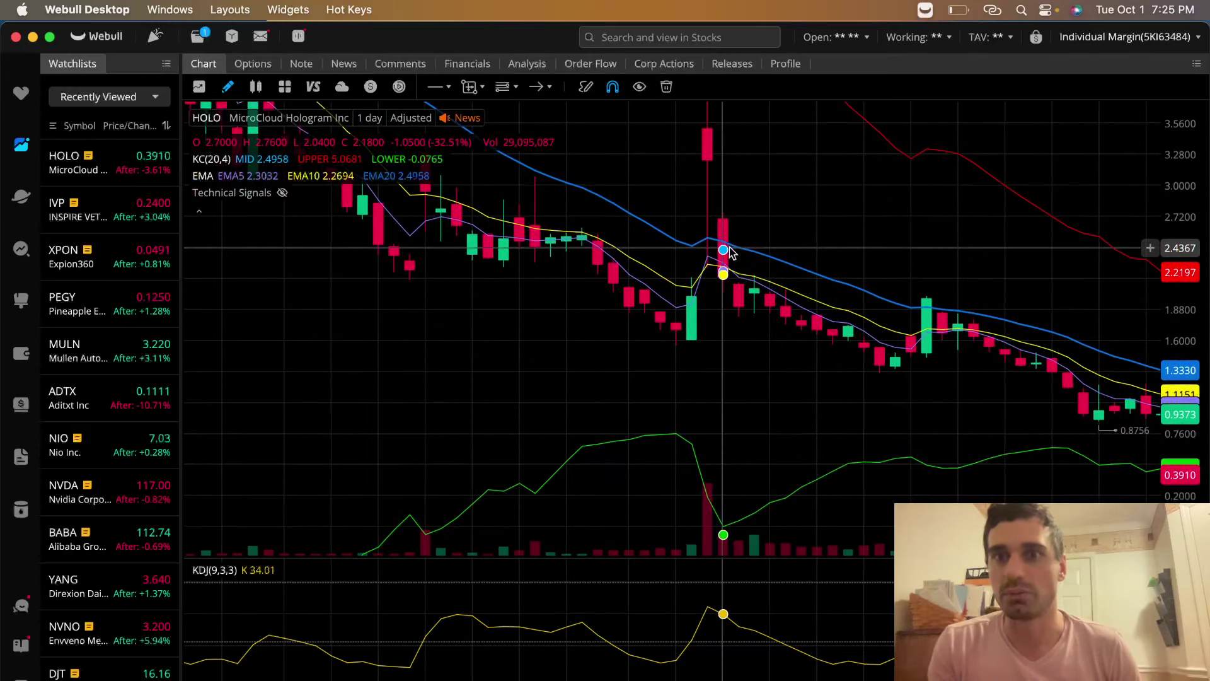
scroll(738, 338, right, 3)
scroll(737, 338, right, 5)
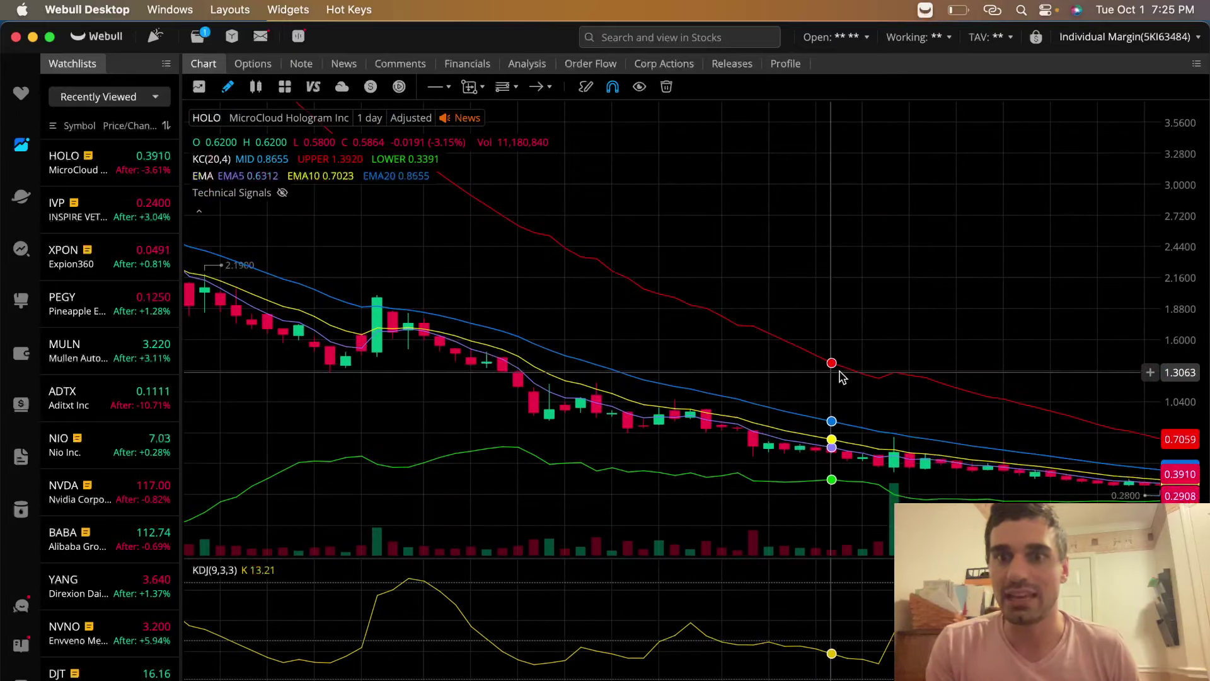
scroll(645, 405, right, 5)
drag(1174, 470, 1161, 208)
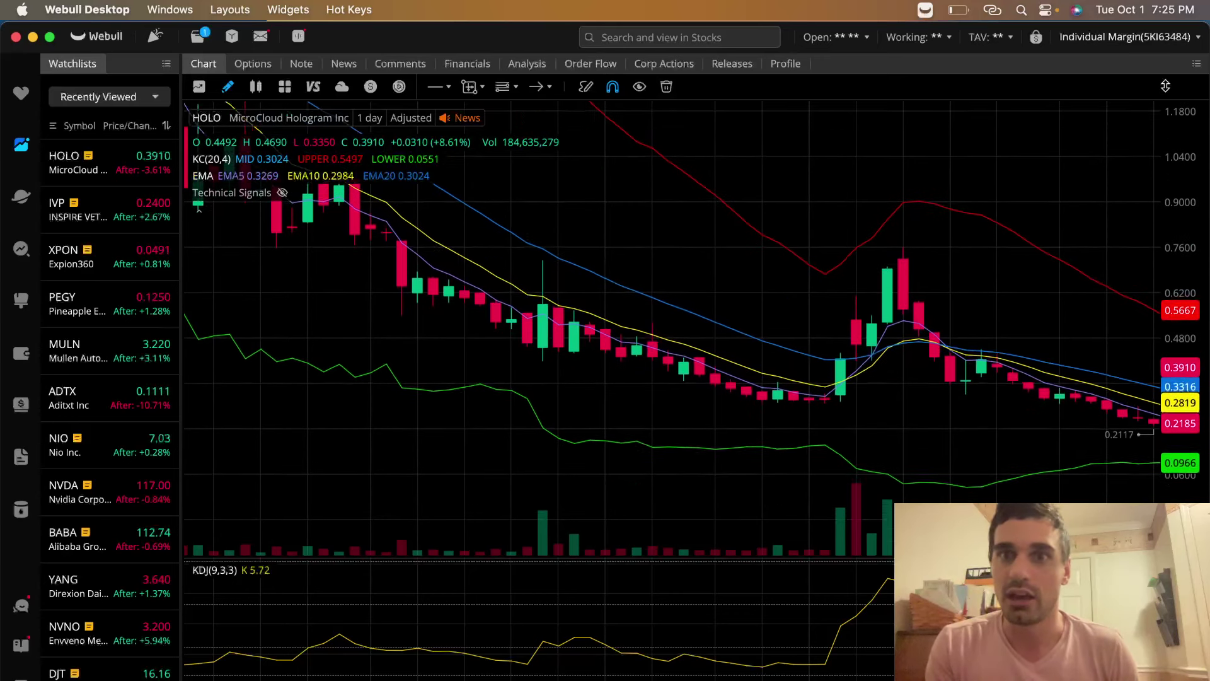
drag(1161, 273, 1160, 208)
click(480, 87)
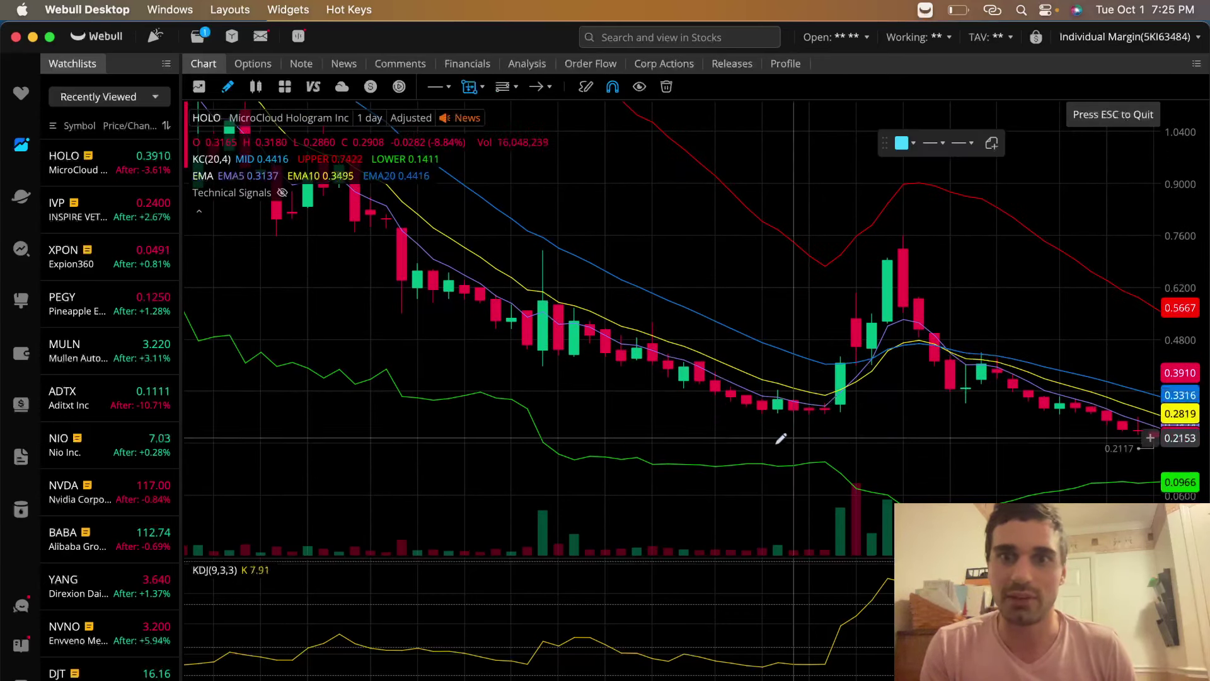
click(777, 412)
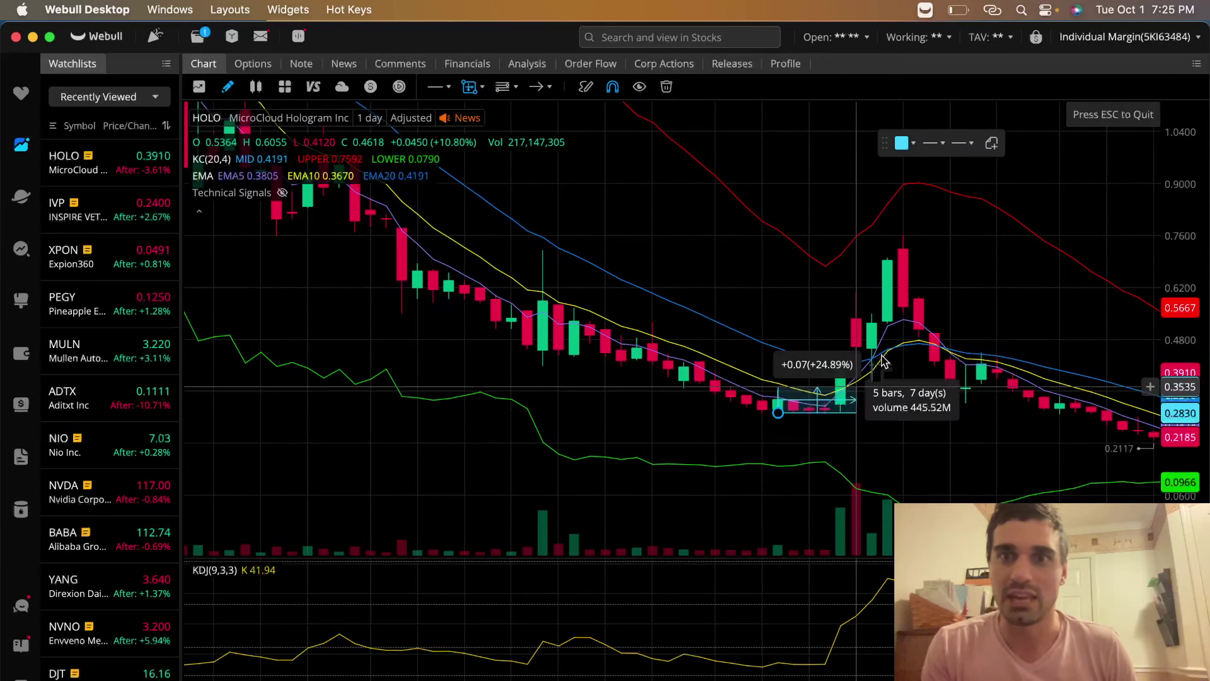
click(953, 232)
click(1078, 144)
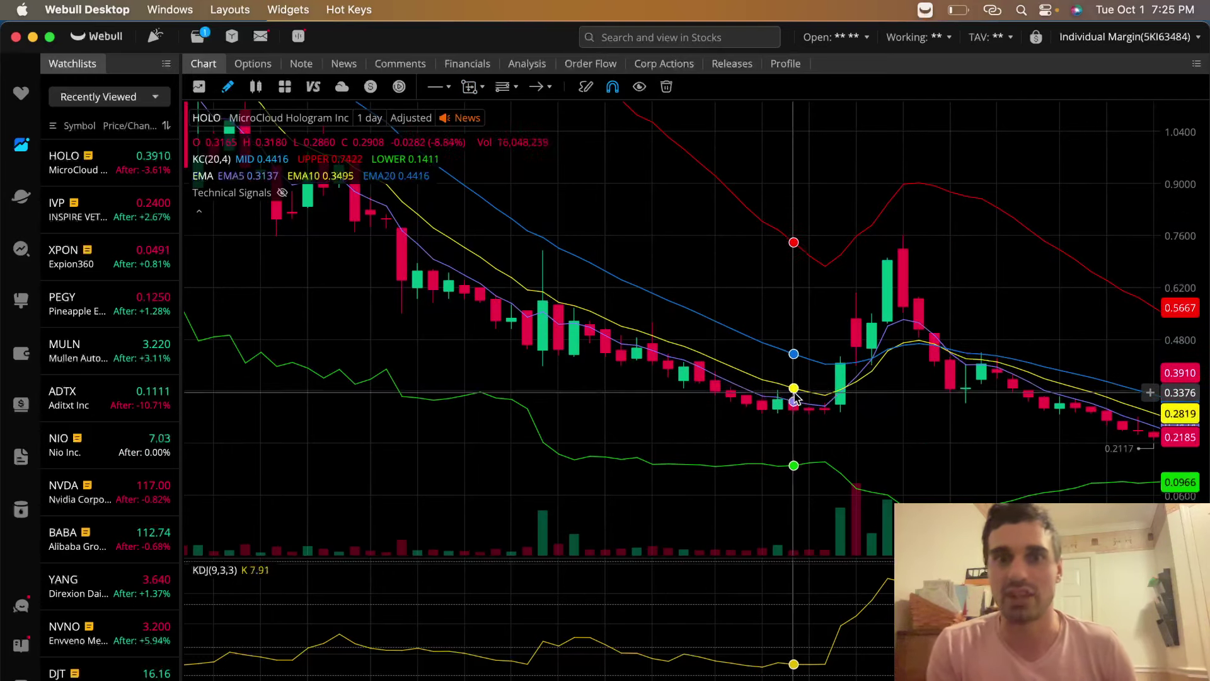
scroll(846, 409, up, 3)
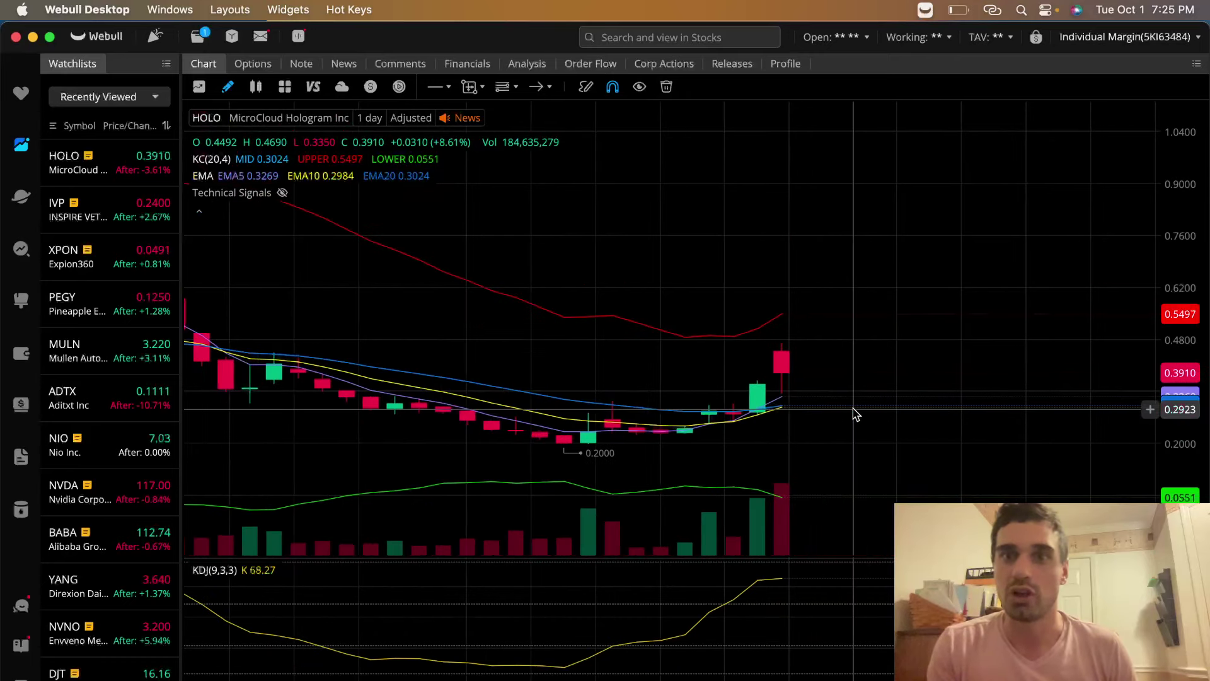
scroll(854, 411, up, 3)
- Stretch the price scale around the latest HOLO candles
drag(1163, 393, 1175, 255)
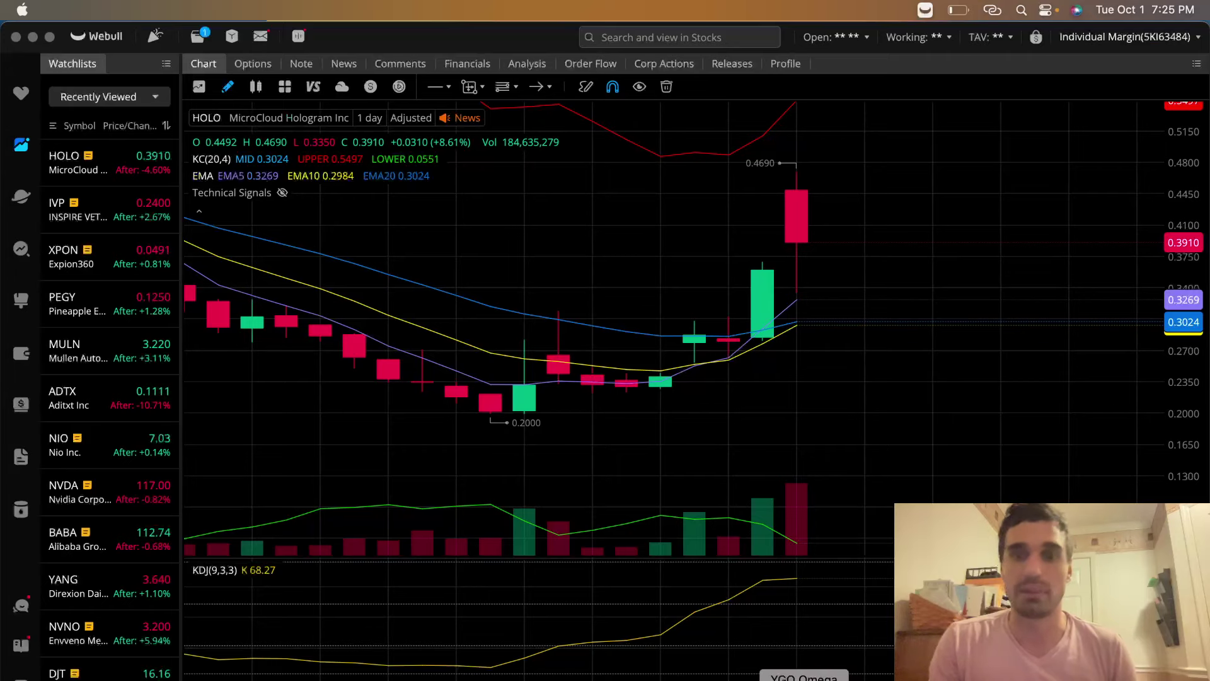
- Bring Discord's Reversal Trading server forward and dismiss the invite-friends dialog
click(685, 677)
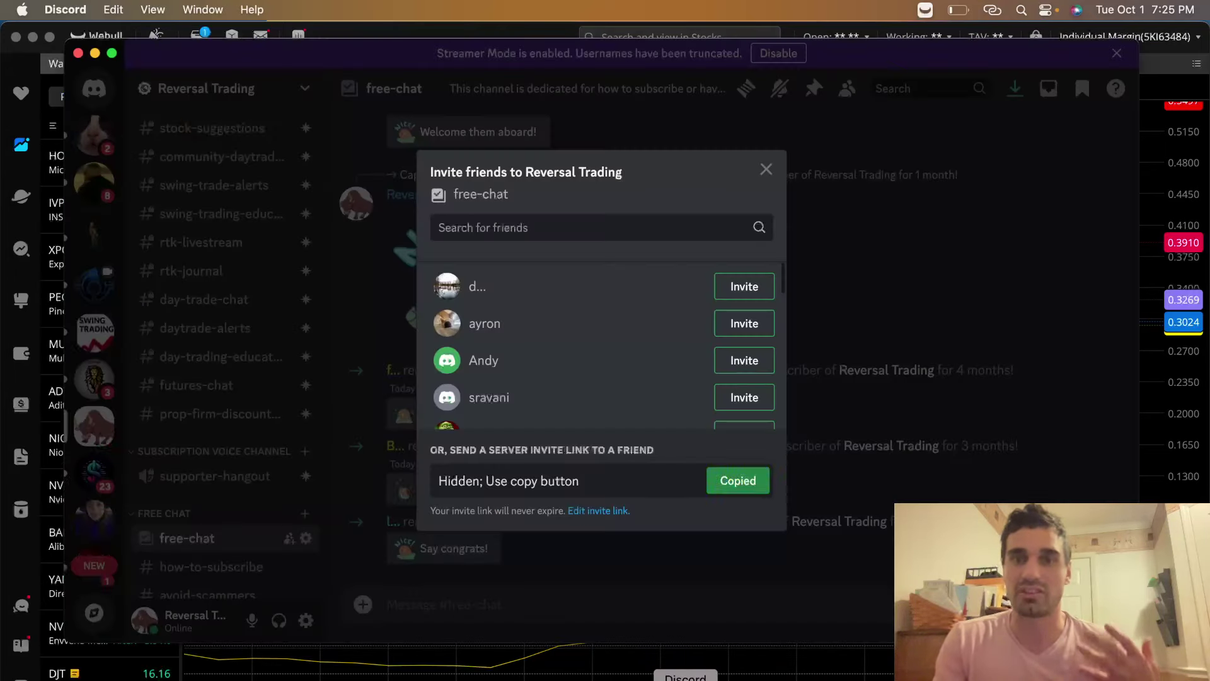
click(610, 589)
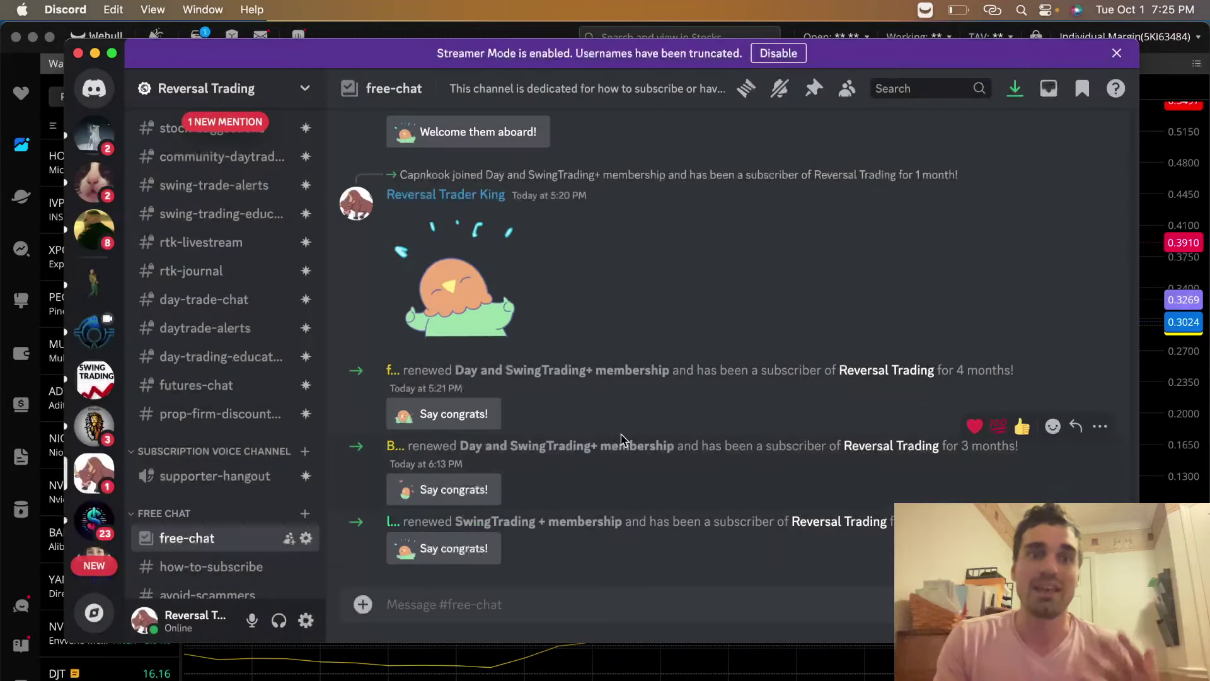
scroll(219, 392, up, 3)
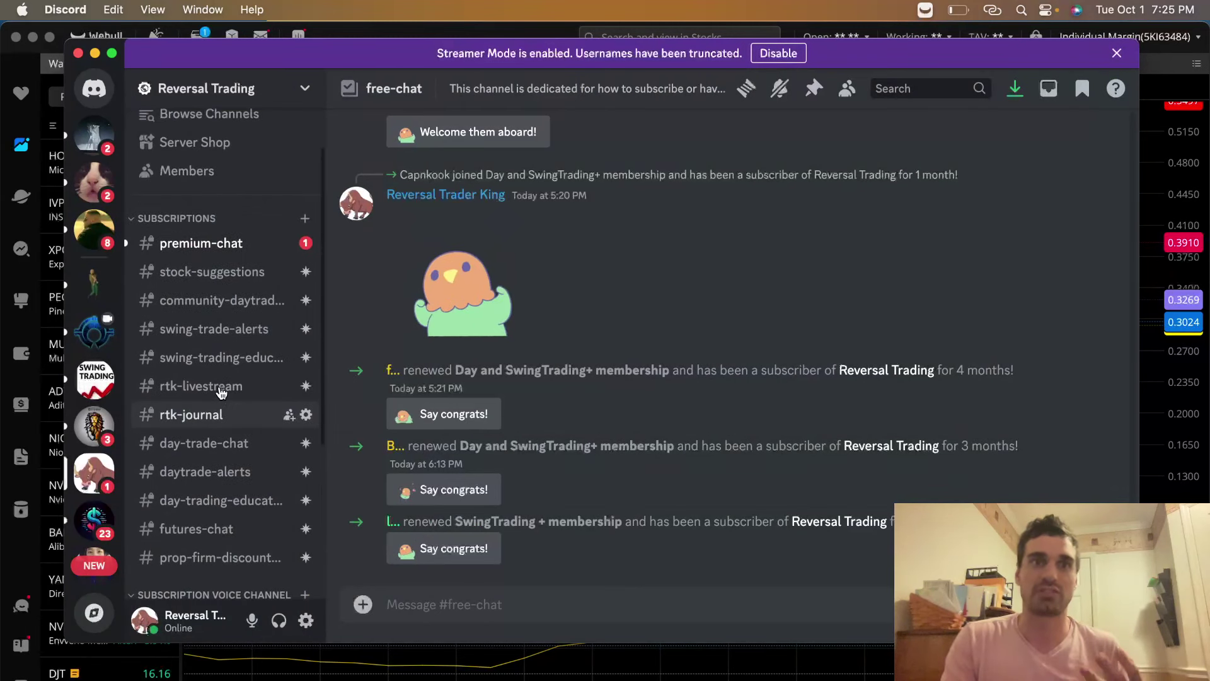
scroll(219, 395, down, 2)
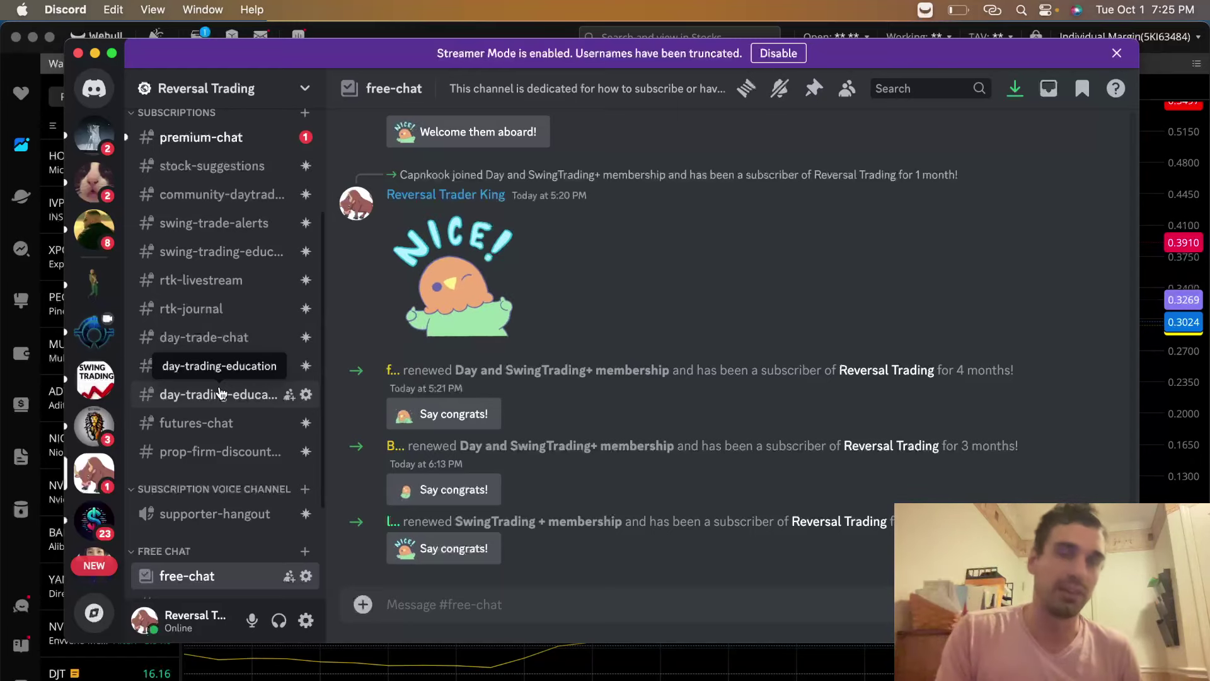
scroll(220, 392, down, 2)
scroll(219, 392, up, 3)
scroll(220, 392, up, 1)
scroll(218, 312, up, 2)
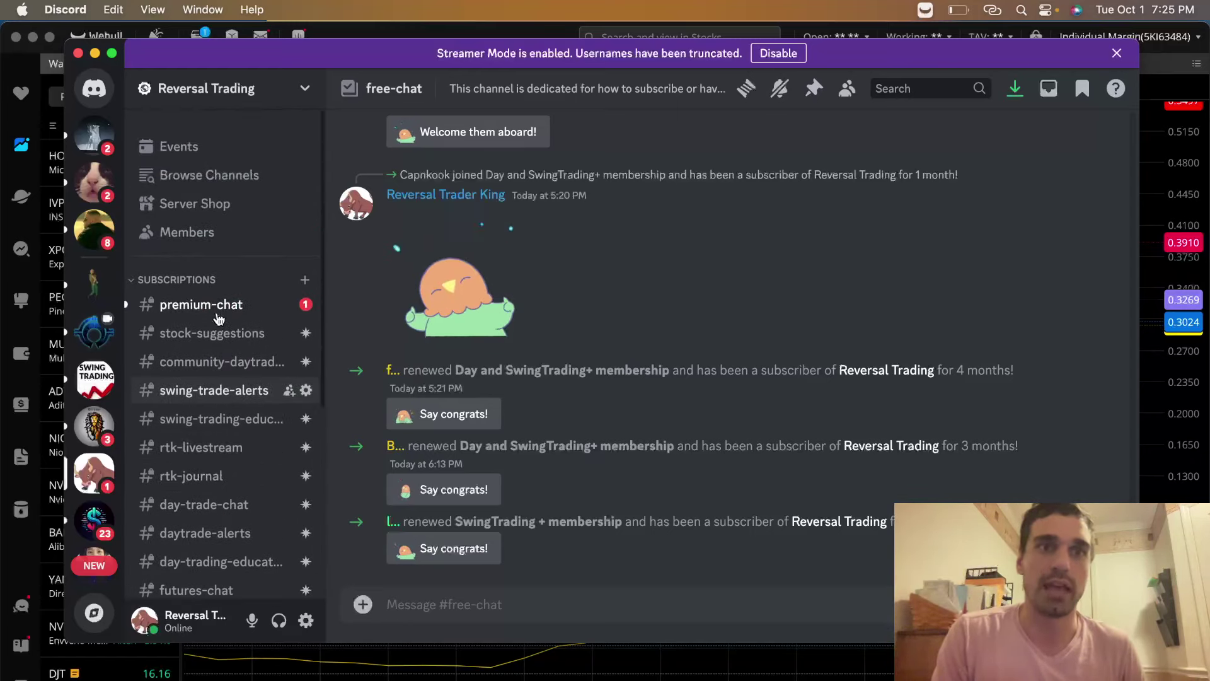
scroll(217, 312, down, 5)
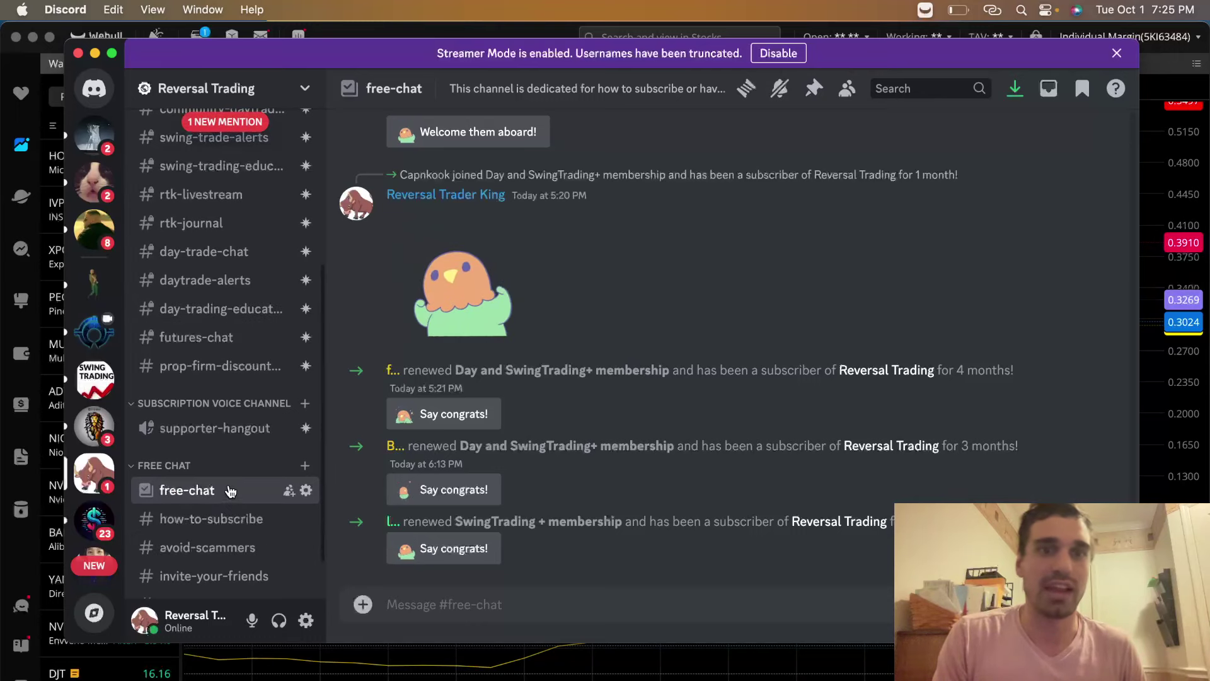
scroll(229, 426, down, 2)
scroll(548, 388, up, 1)
scroll(567, 388, up, 3)
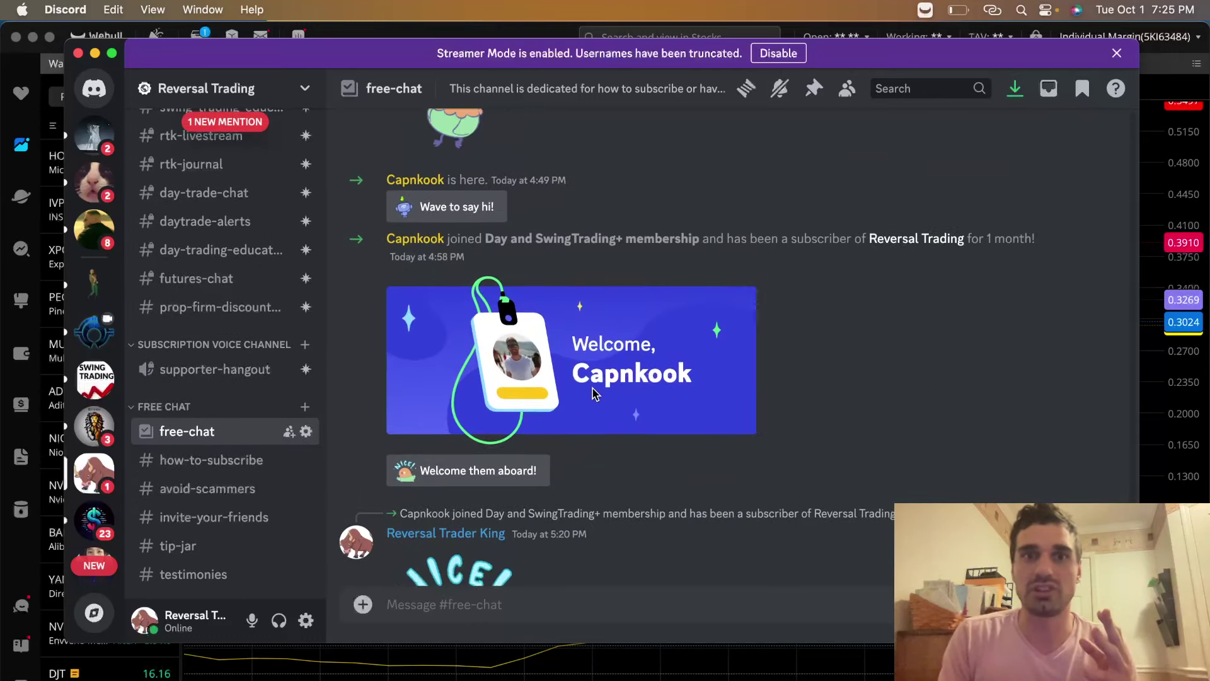
scroll(592, 389, up, 3)
scroll(592, 390, down, 1)
scroll(593, 394, down, 5)
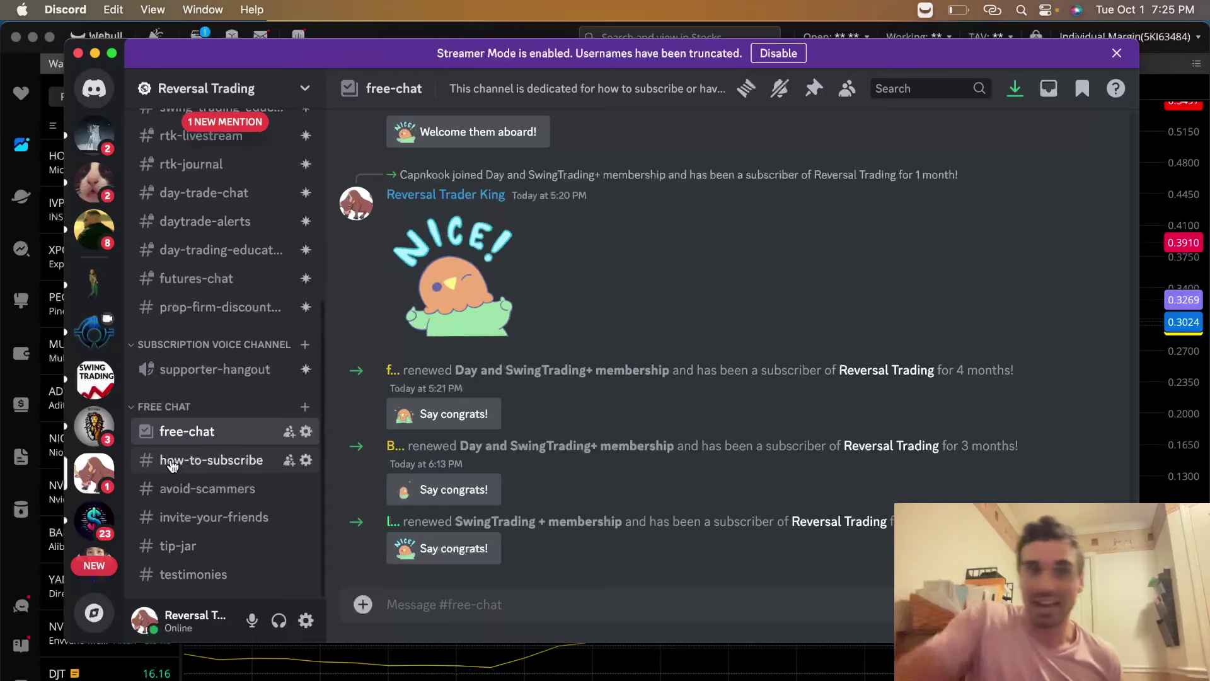
- Browse the how-to-subscribe and avoid-scammers channels and view the $807.91 one-month account screenshot
click(172, 465)
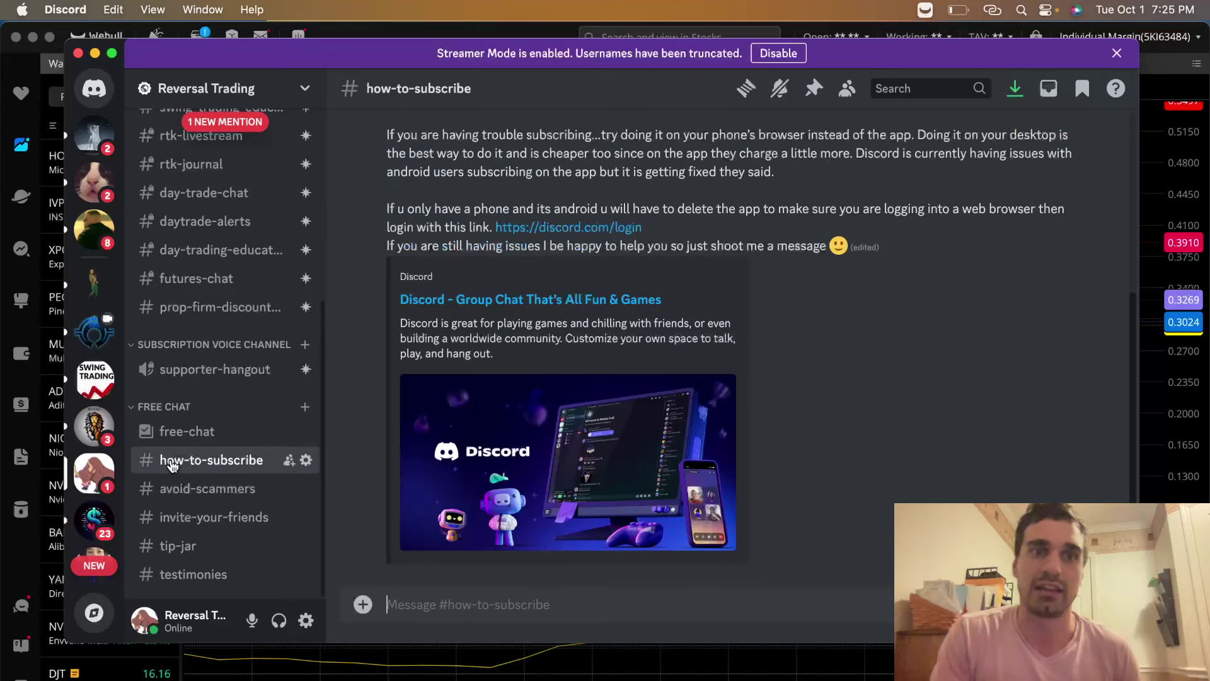
scroll(472, 397, up, 3)
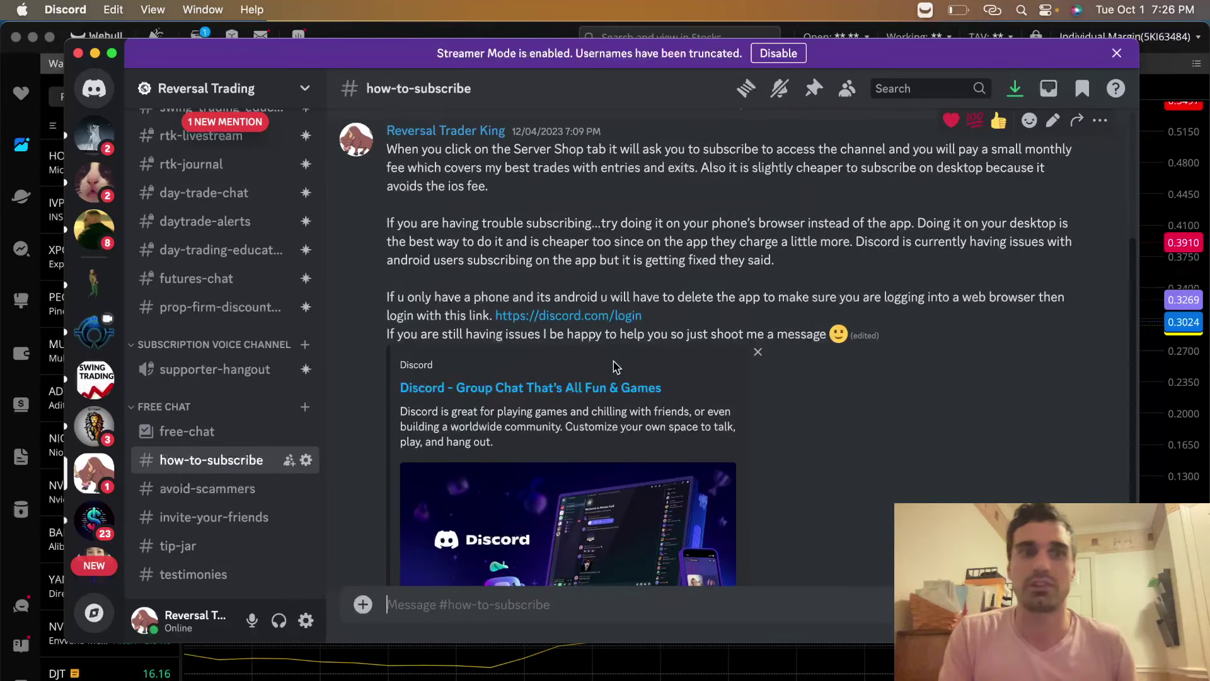
click(193, 499)
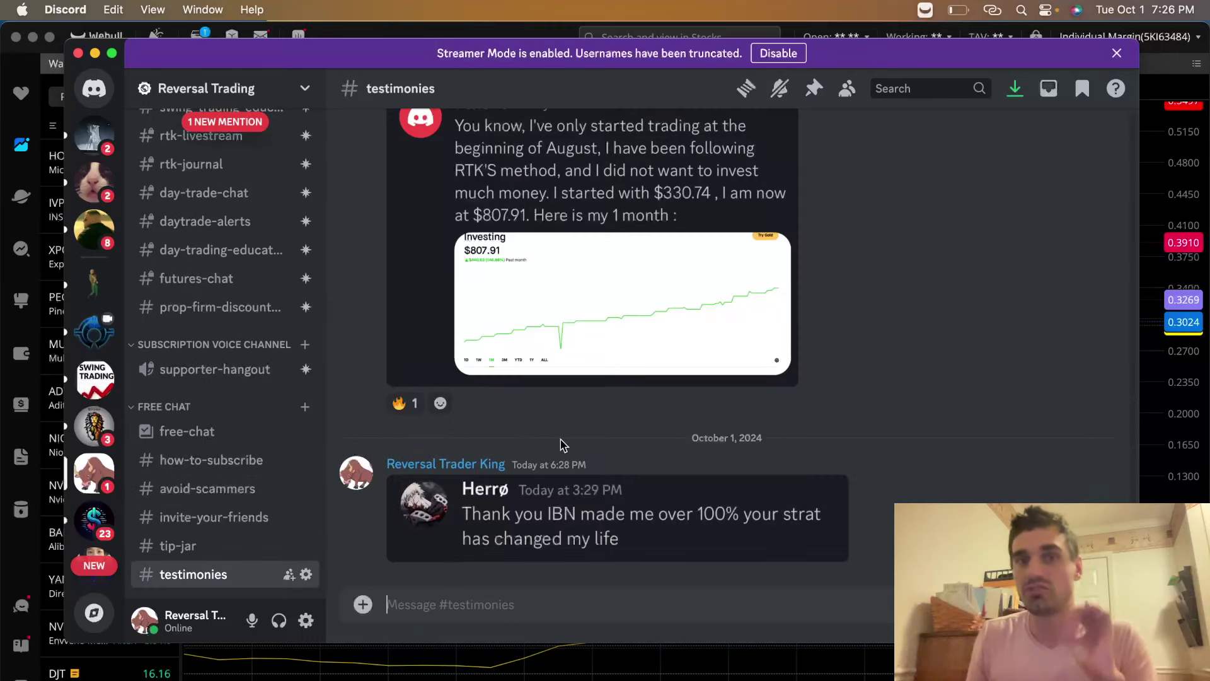
scroll(560, 444, up, 2)
scroll(561, 445, up, 2)
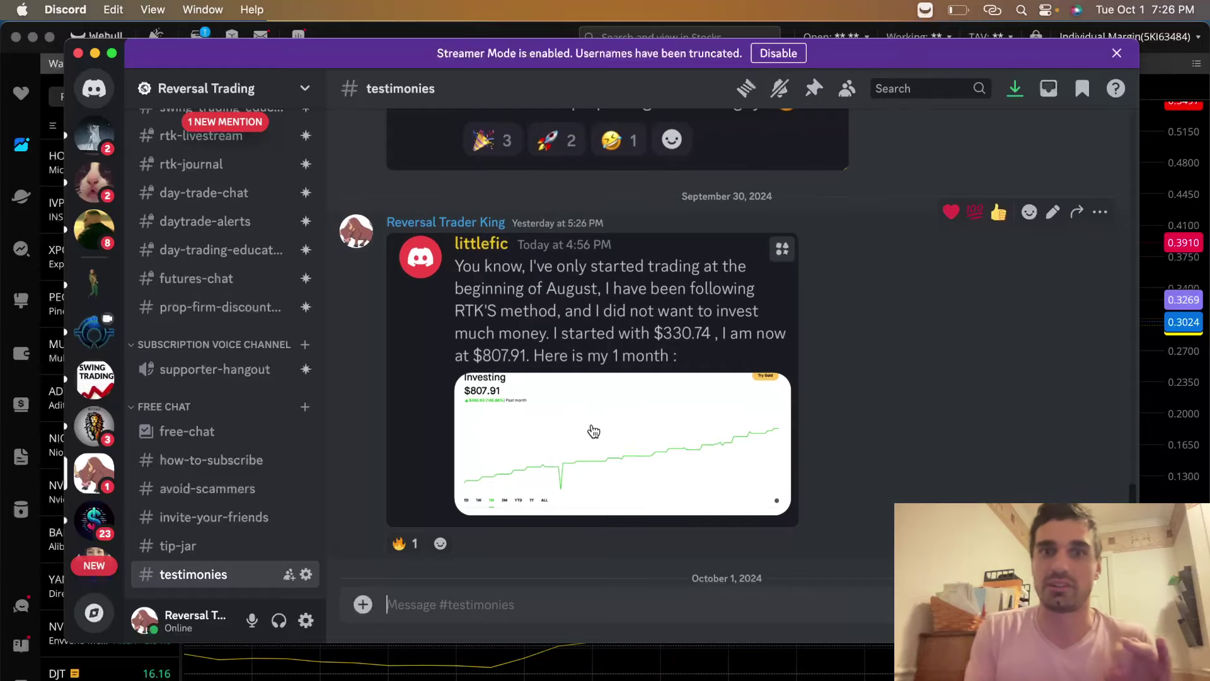
click(626, 412)
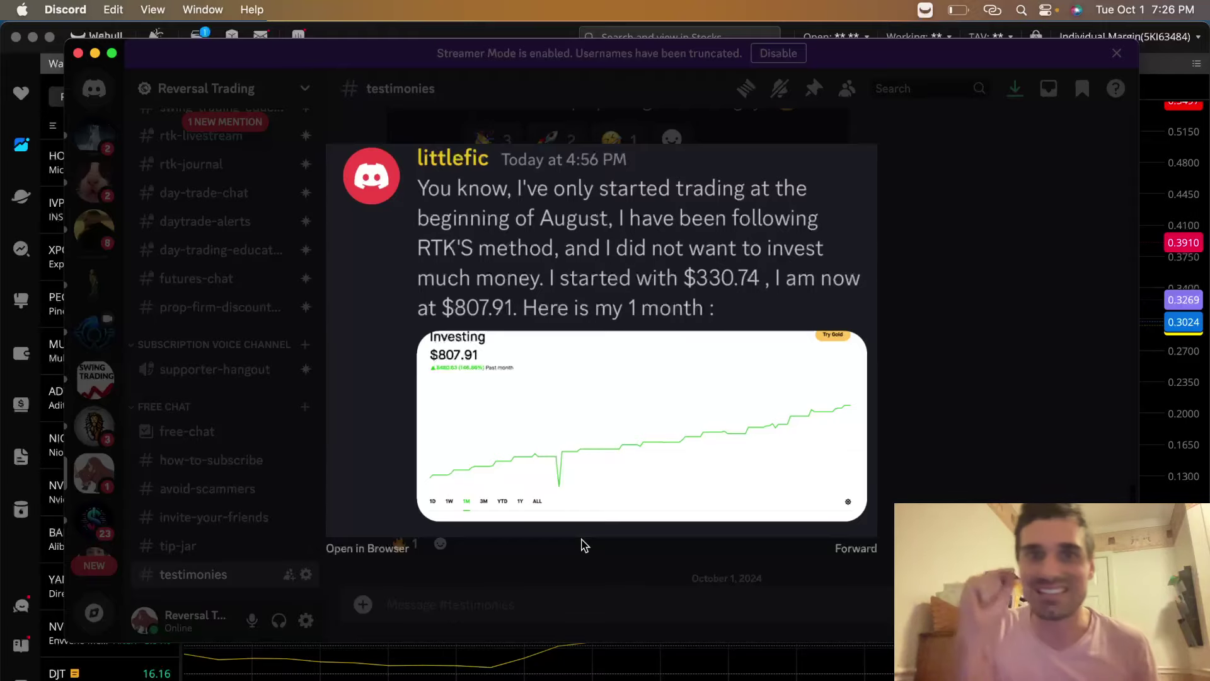
click(572, 572)
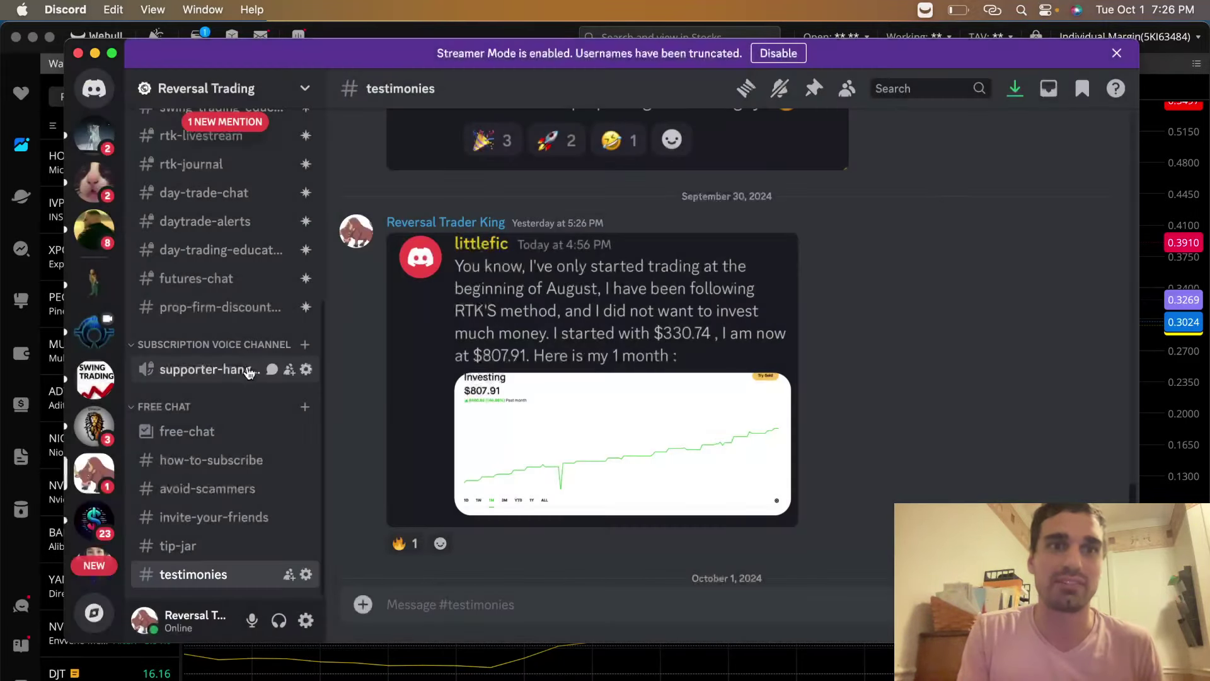
scroll(243, 367, up, 5)
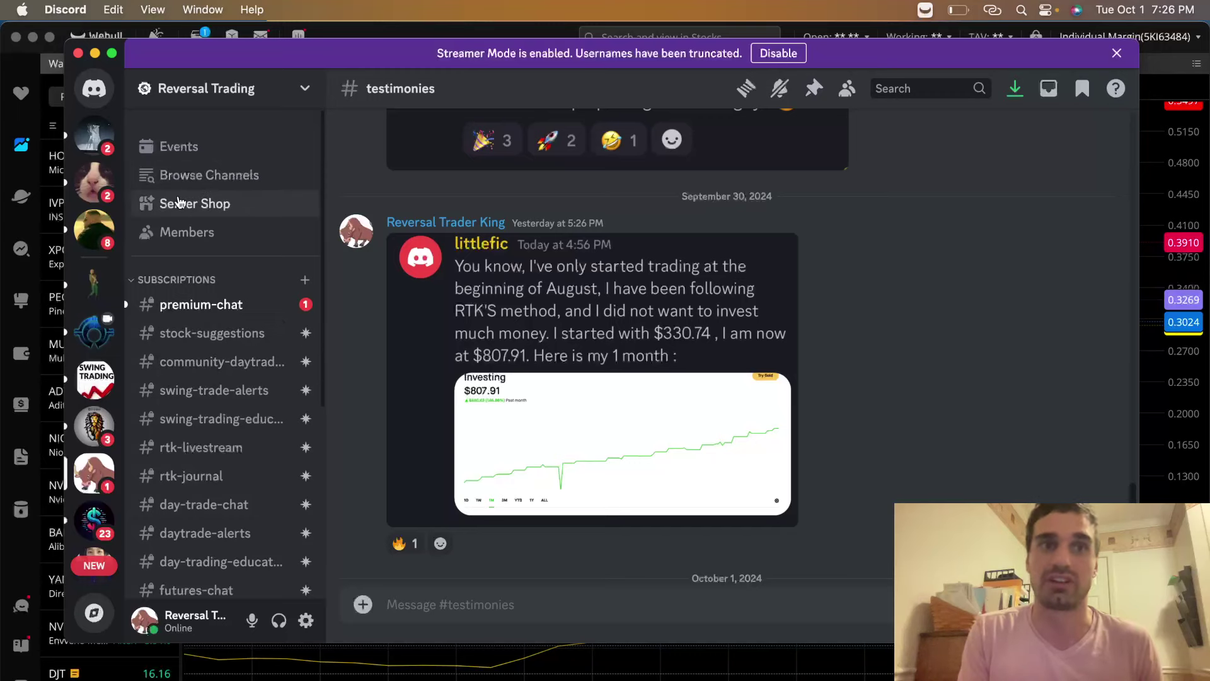
- Show the Server Shop's SwingTrading + and Day and SwingTrading+ subscription tiers
click(186, 214)
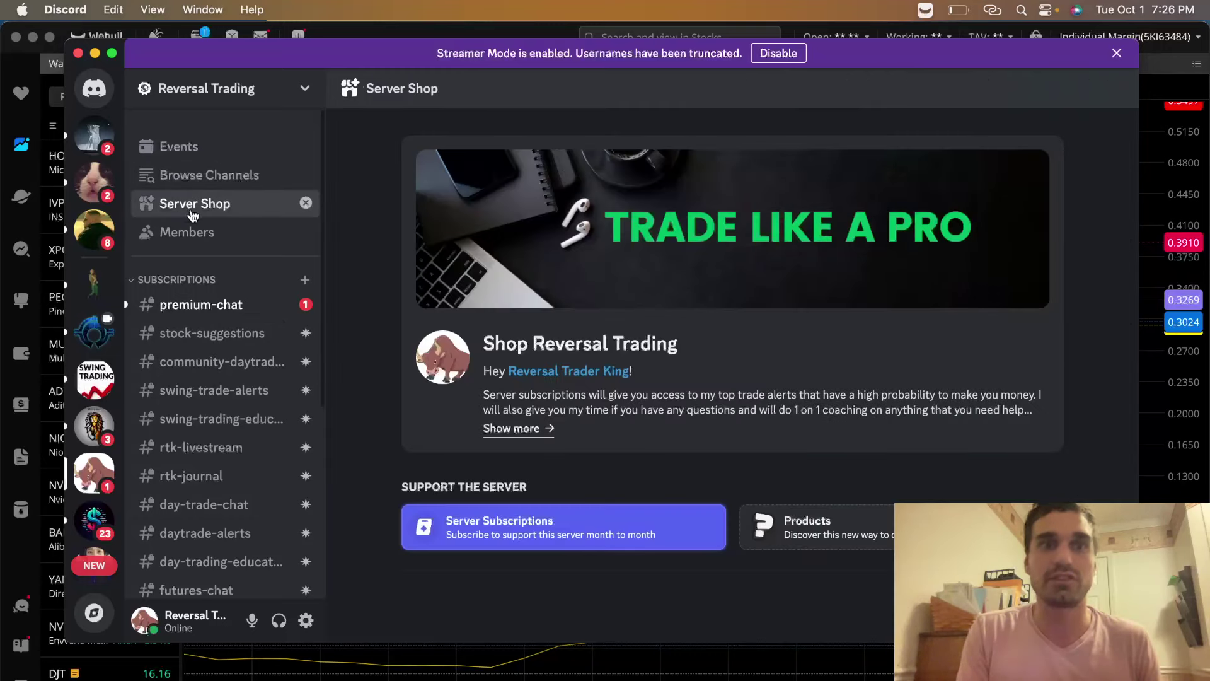
scroll(690, 344, down, 3)
scroll(692, 346, down, 2)
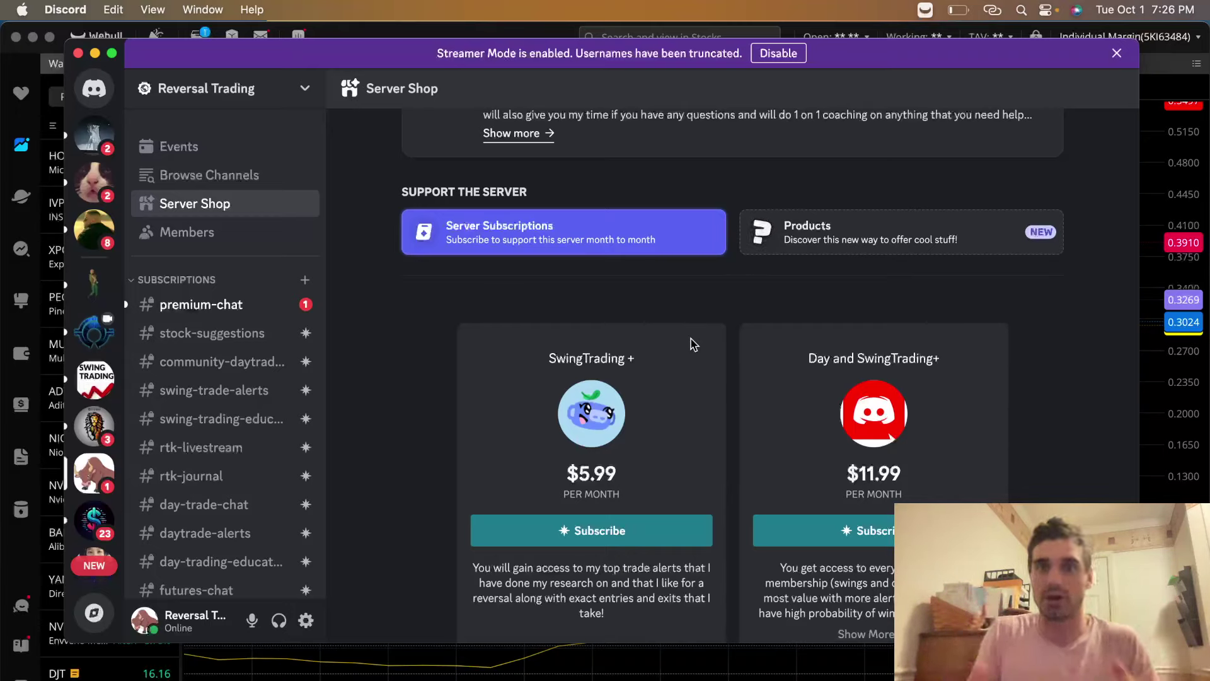
scroll(737, 352, down, 2)
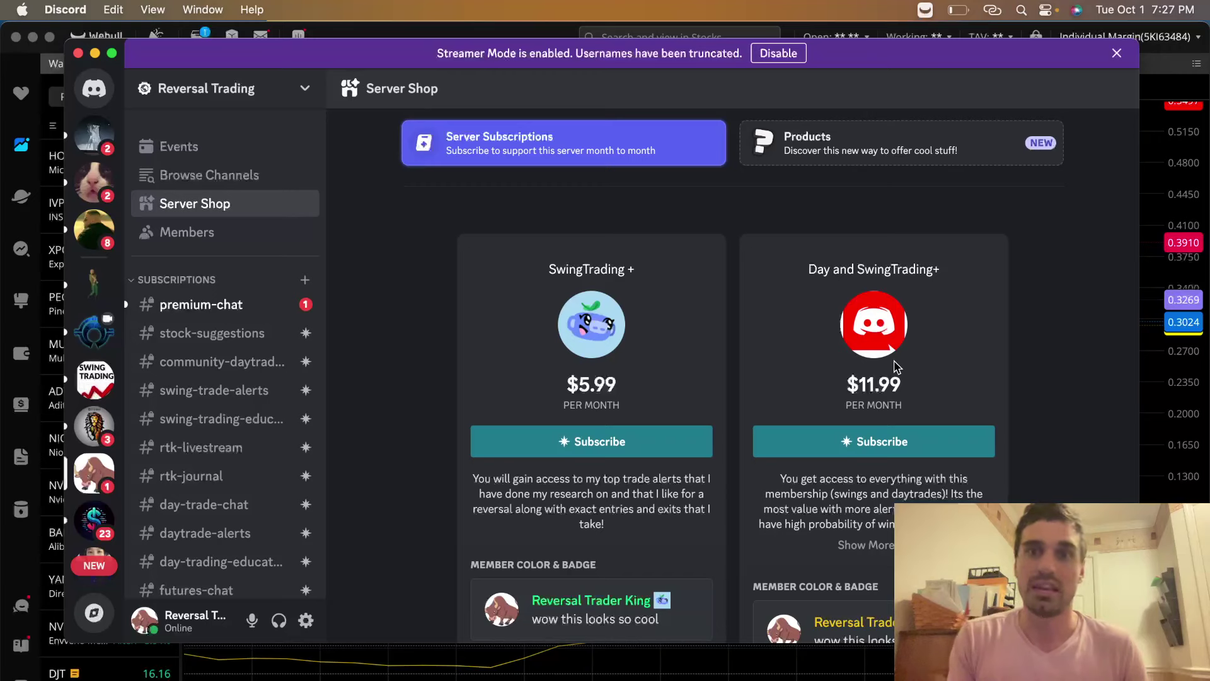
scroll(896, 367, down, 2)
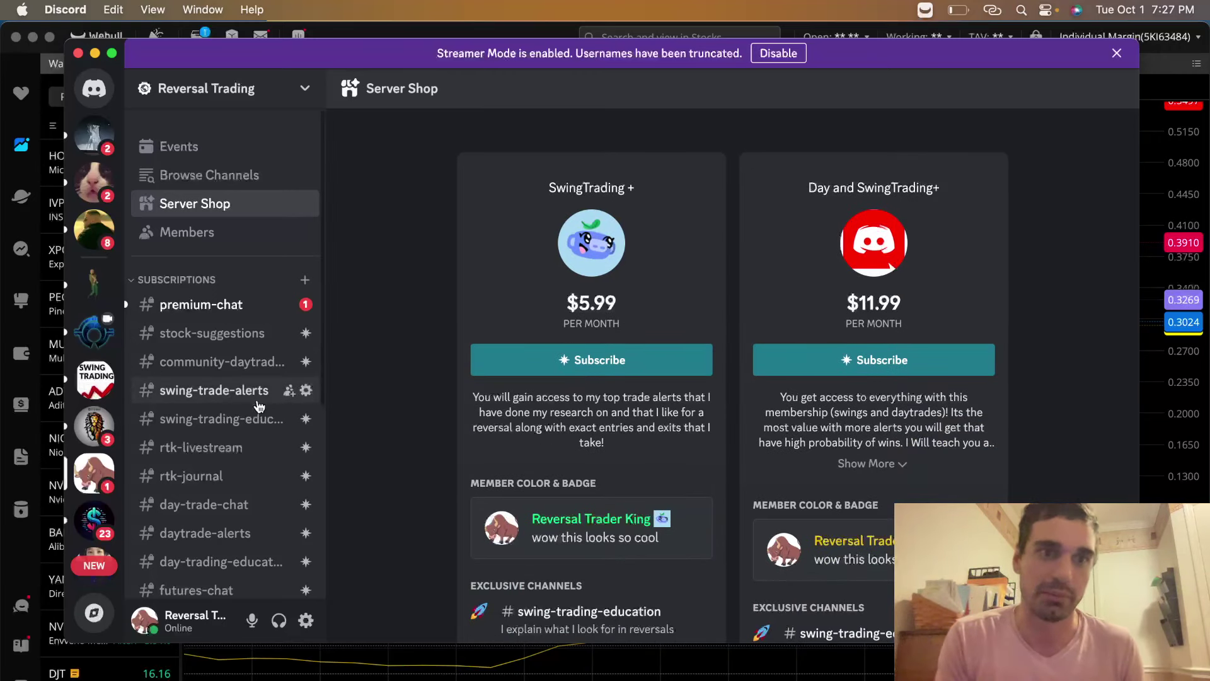
scroll(216, 410, down, 1)
scroll(230, 432, down, 1)
scroll(200, 513, down, 1)
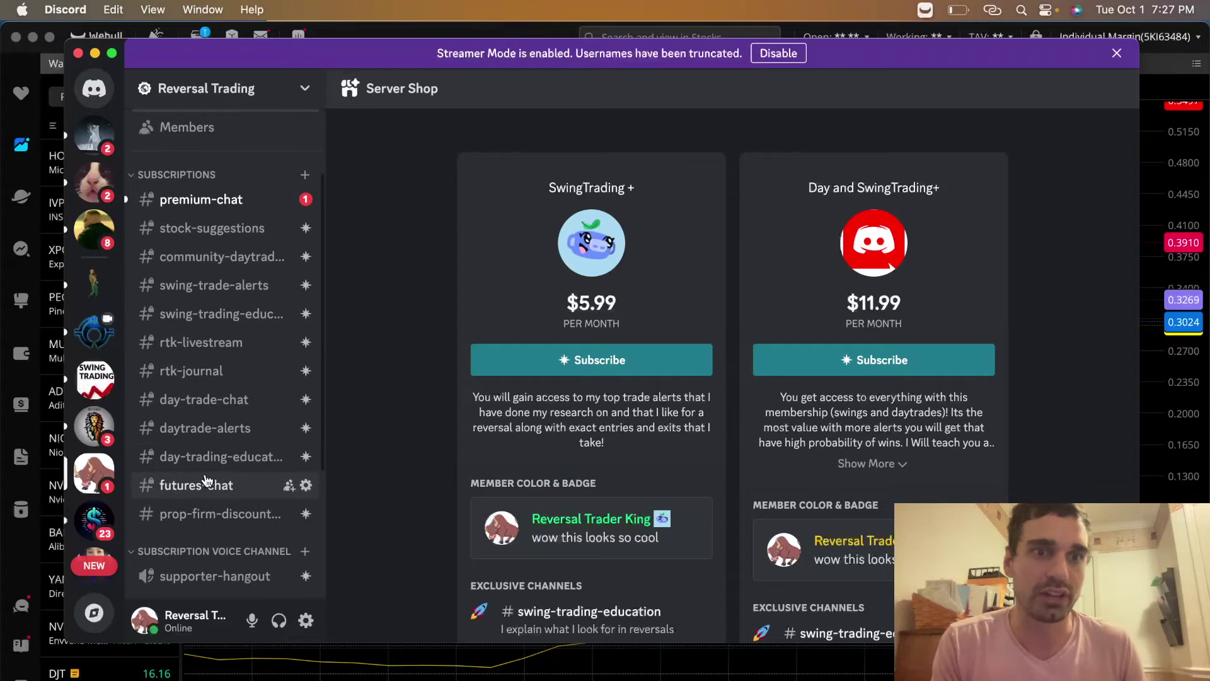
- Visit the day-trading-education then swing-trading-education channels with their strategy videos
click(227, 457)
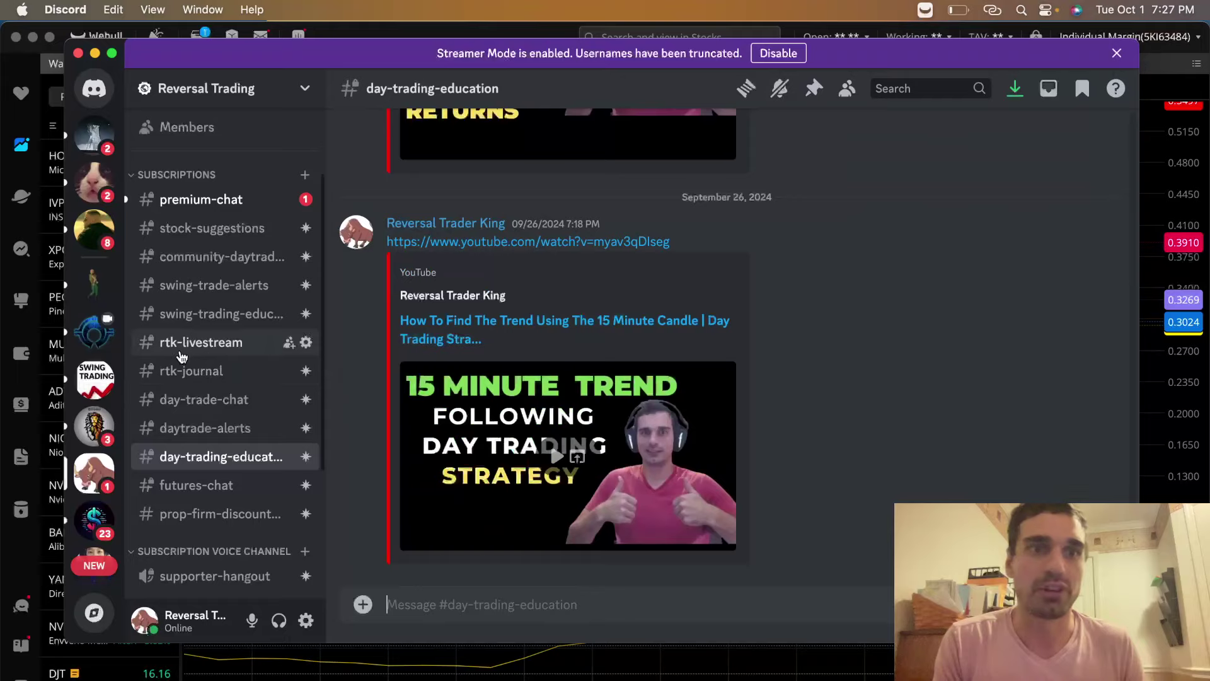
click(205, 312)
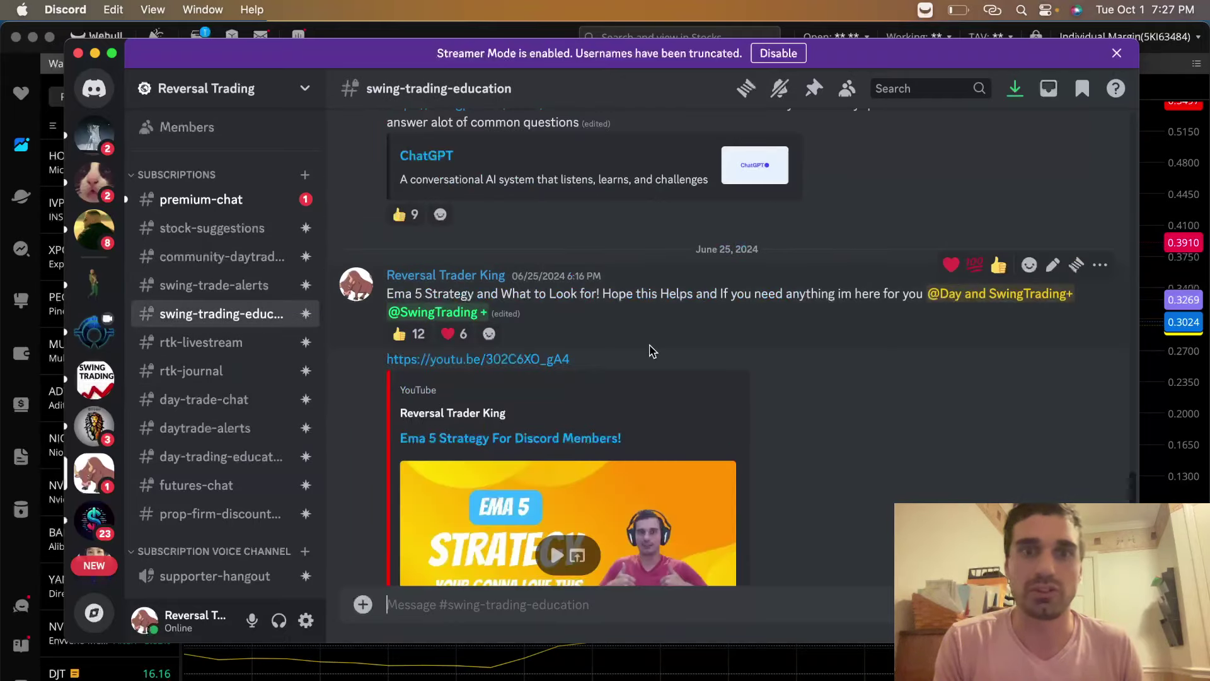
scroll(649, 345, up, 1)
scroll(649, 345, up, 5)
scroll(650, 346, up, 5)
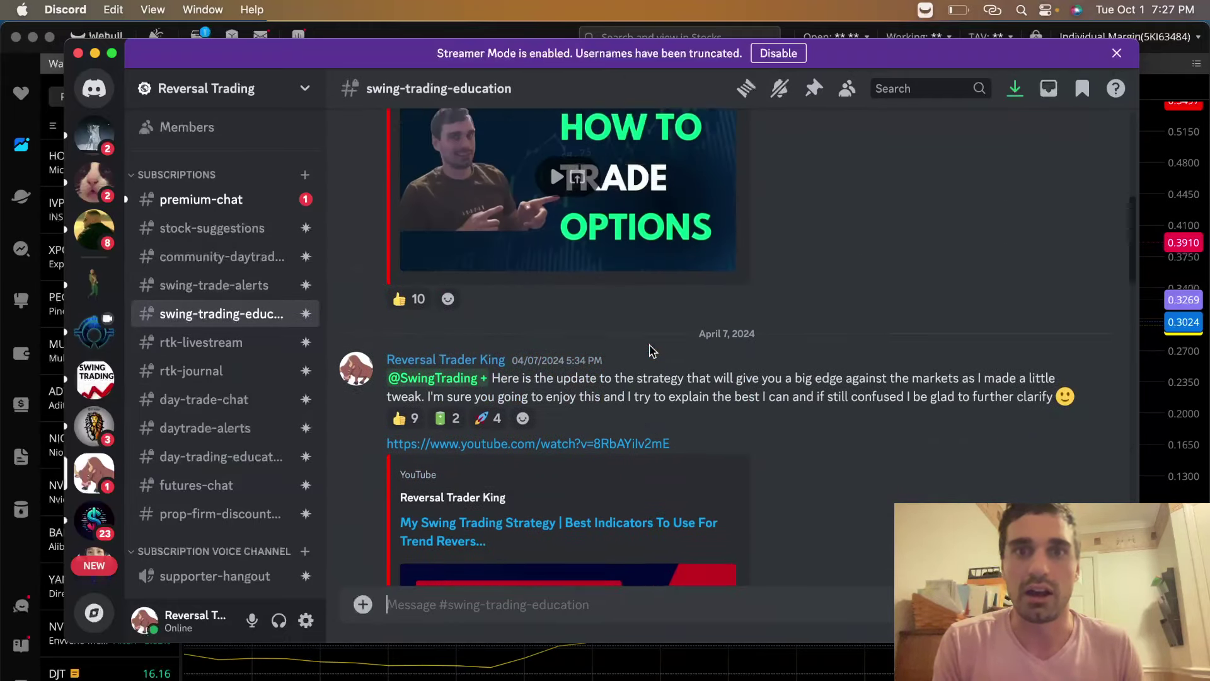
scroll(650, 345, up, 5)
scroll(650, 344, down, 5)
scroll(650, 348, down, 3)
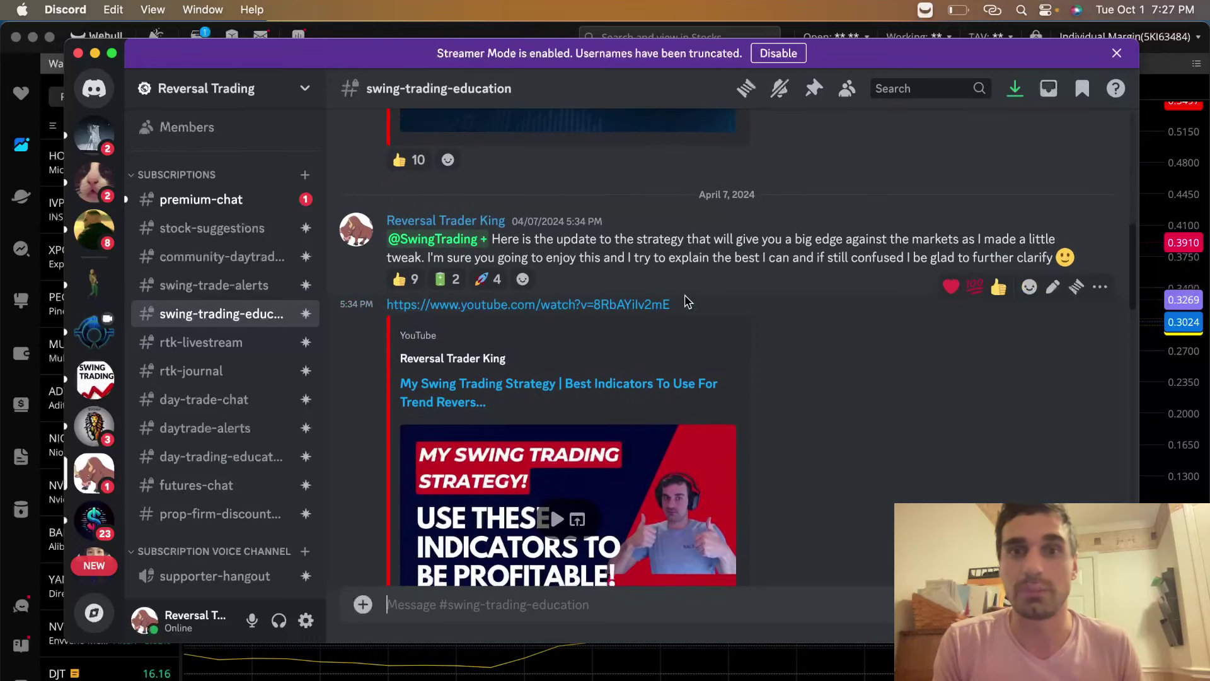
scroll(688, 299, down, 1)
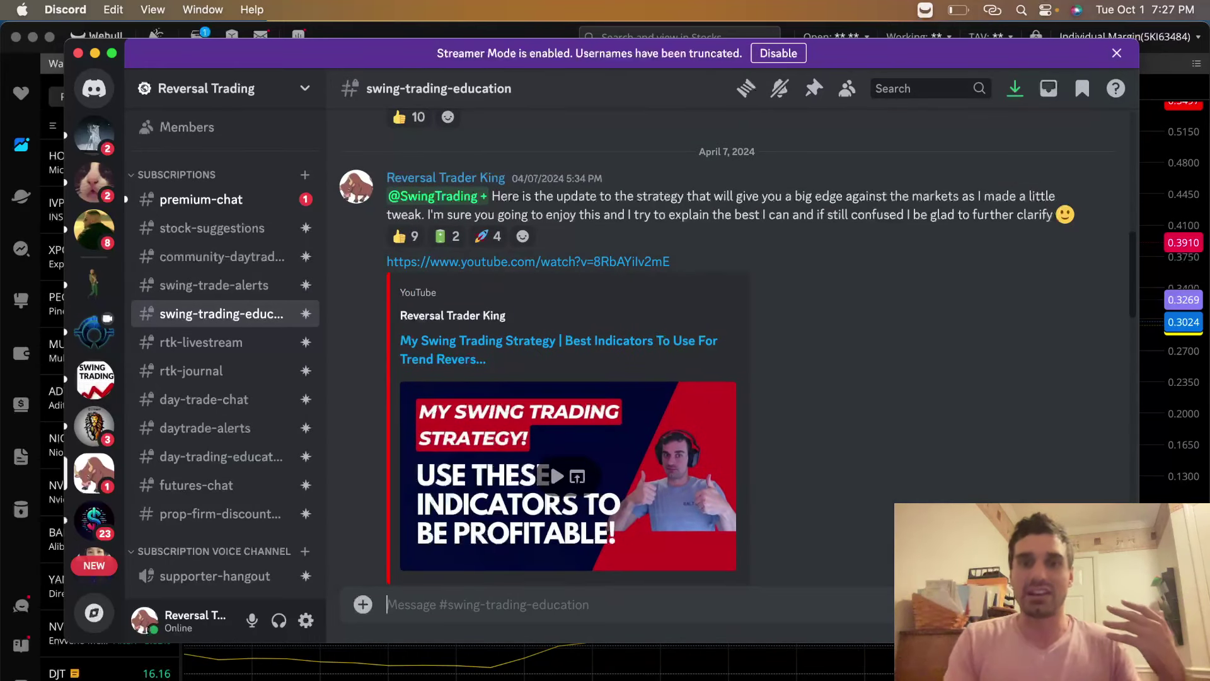
- Return to the HOLO daily chart and pan through earlier swings back to the recent EMA bounce
key(super+Tab)
scroll(898, 492, up, 2)
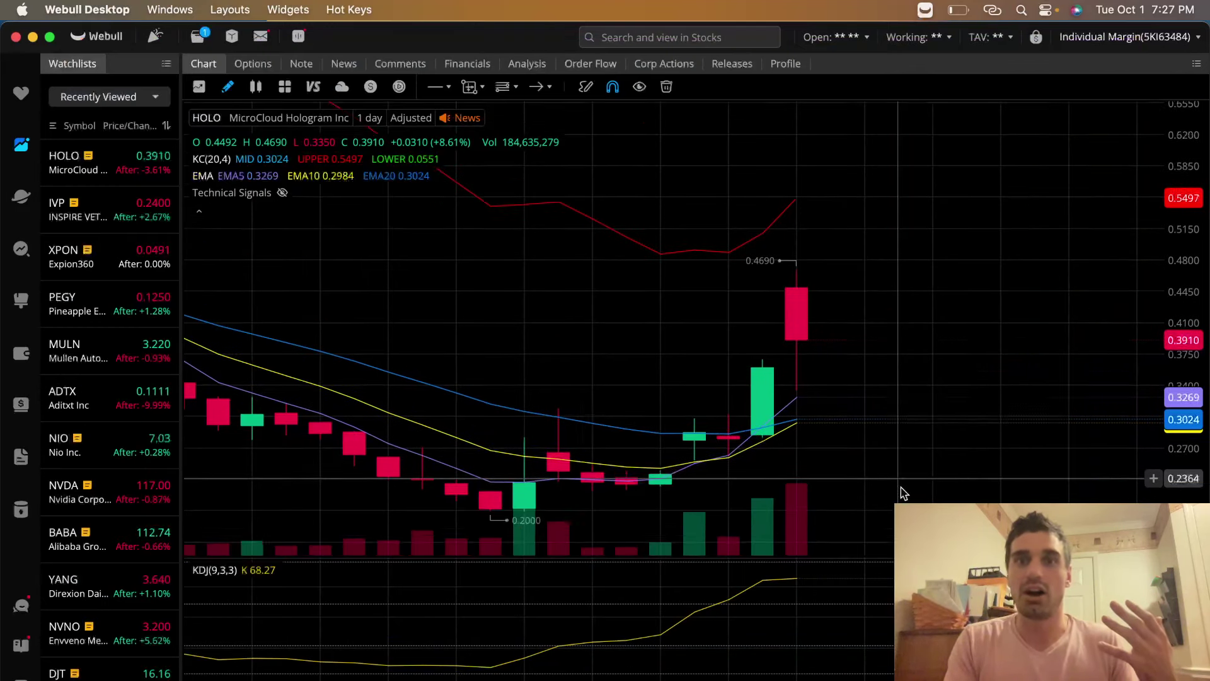
scroll(899, 498, up, 2)
scroll(901, 499, up, 2)
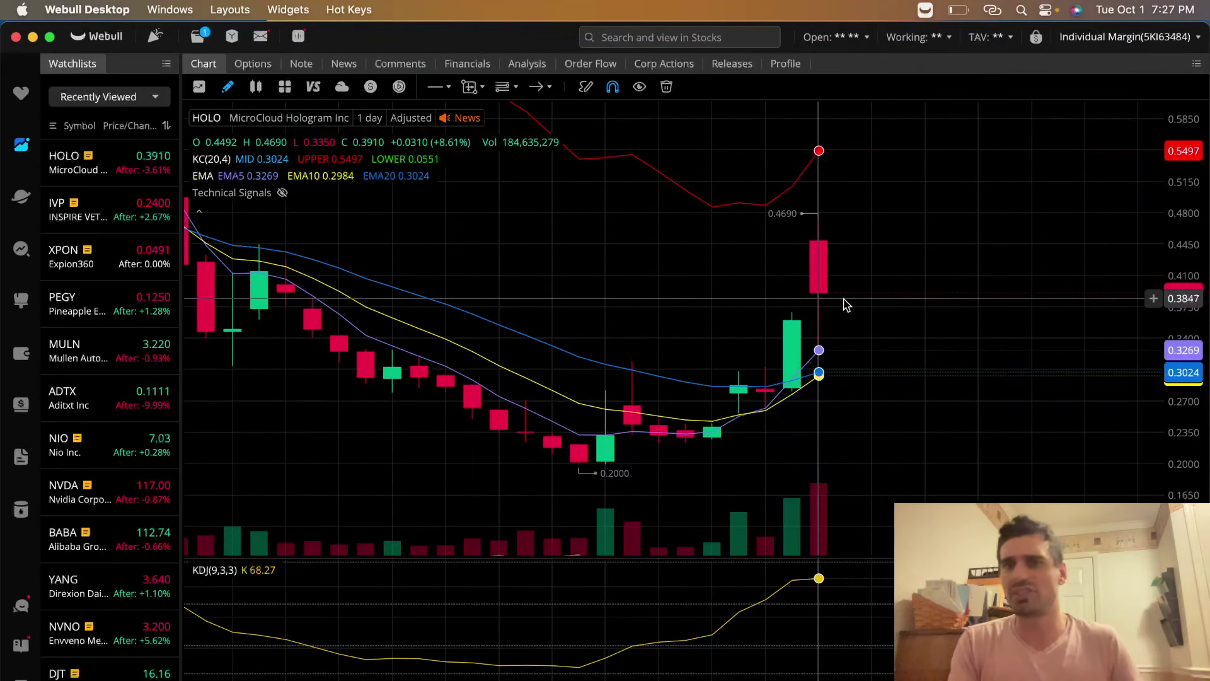
scroll(854, 270, left, 2)
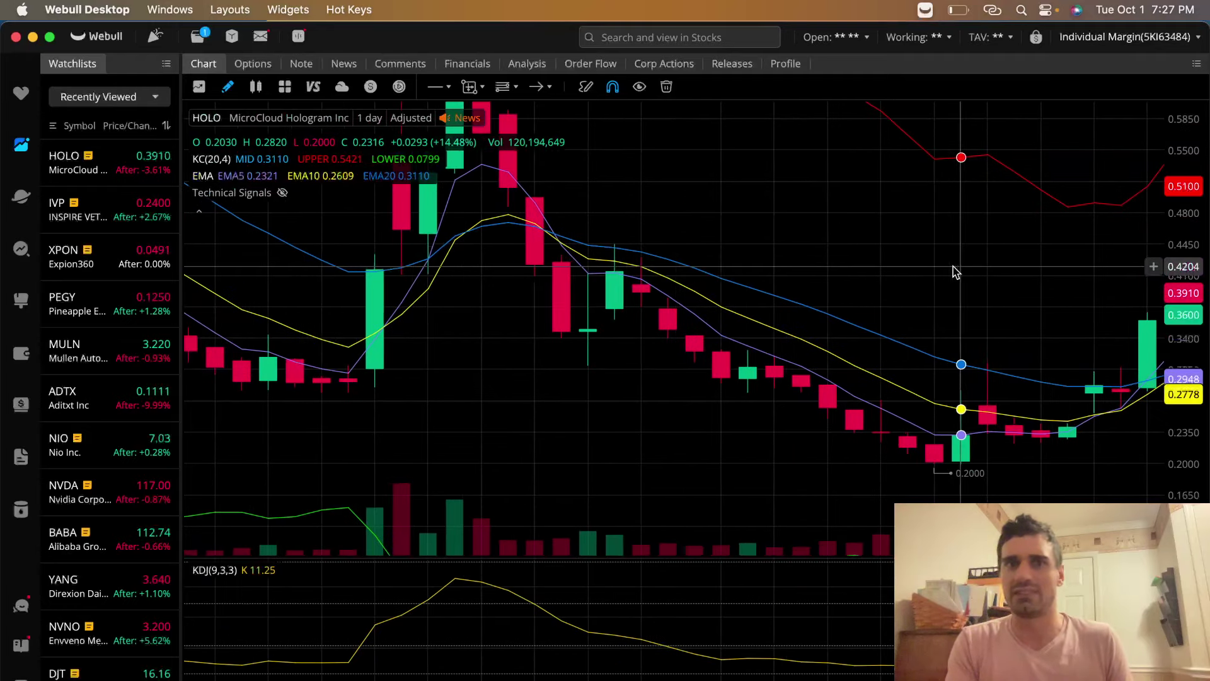
scroll(954, 271, left, 2)
scroll(650, 310, left, 2)
scroll(650, 311, left, 1)
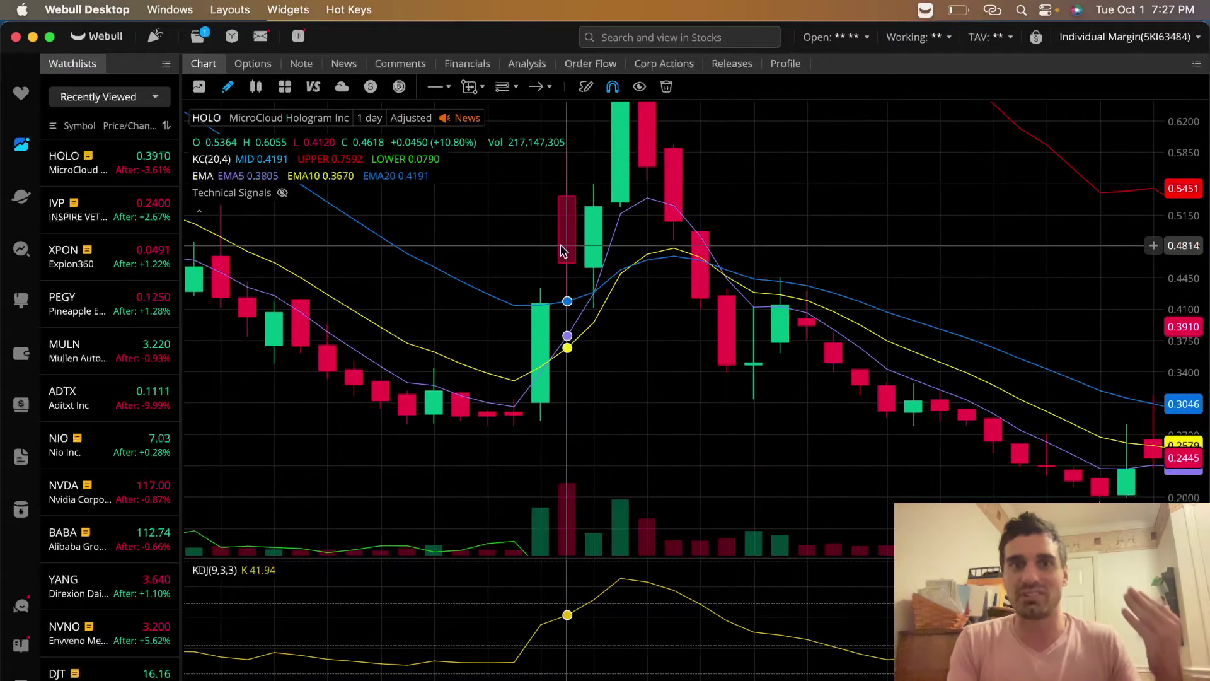
scroll(559, 252, left, 3)
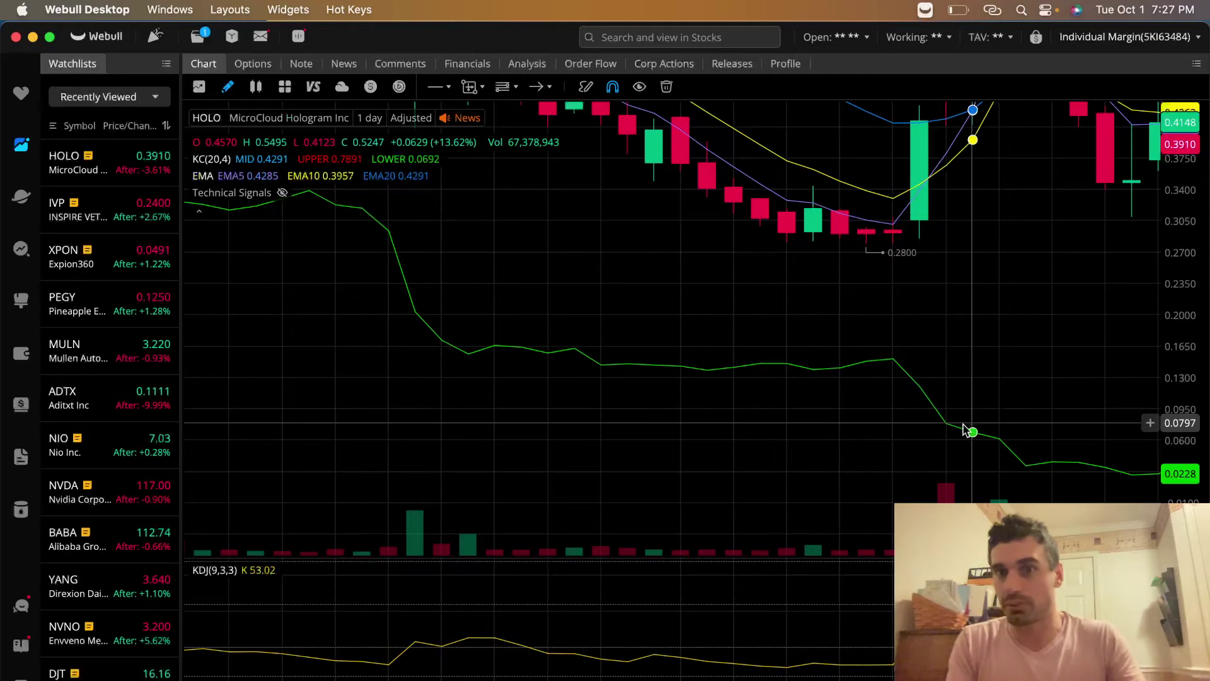
scroll(581, 405, right, 5)
scroll(735, 400, right, 3)
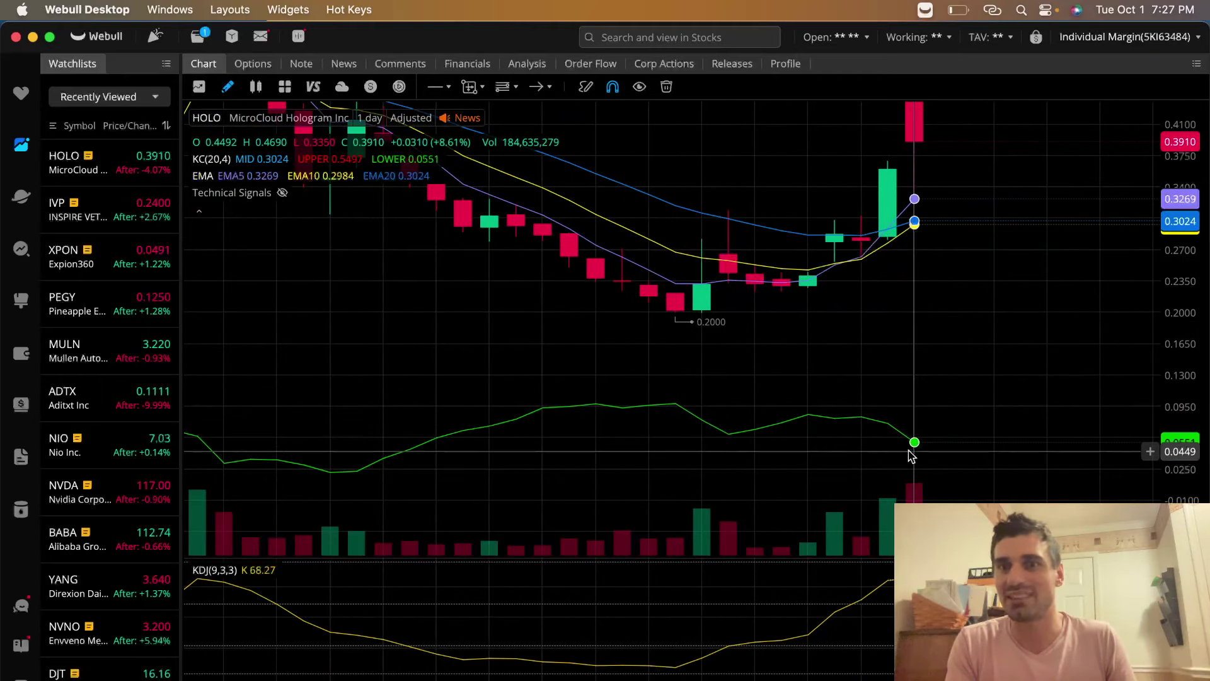
mouse_move(954, 336)
mouse_down()
mouse_move(954, 465)
mouse_move(955, 418)
mouse_up()
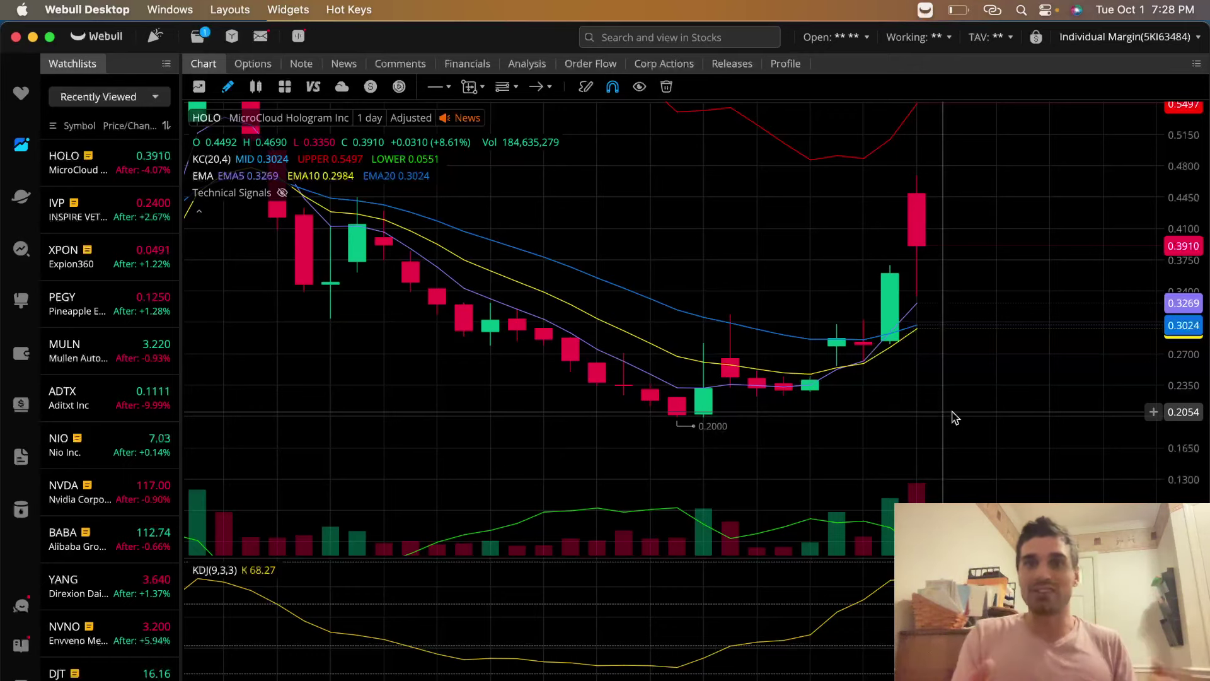
drag(683, 283, 894, 273)
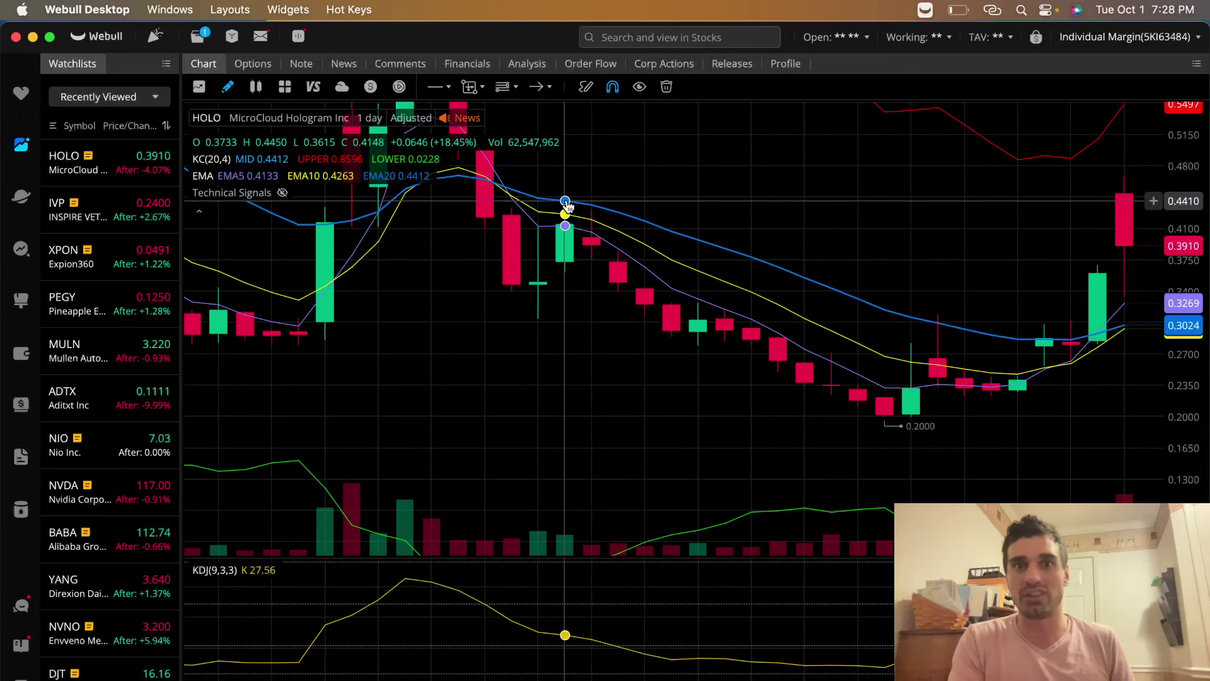
drag(941, 317, 748, 290)
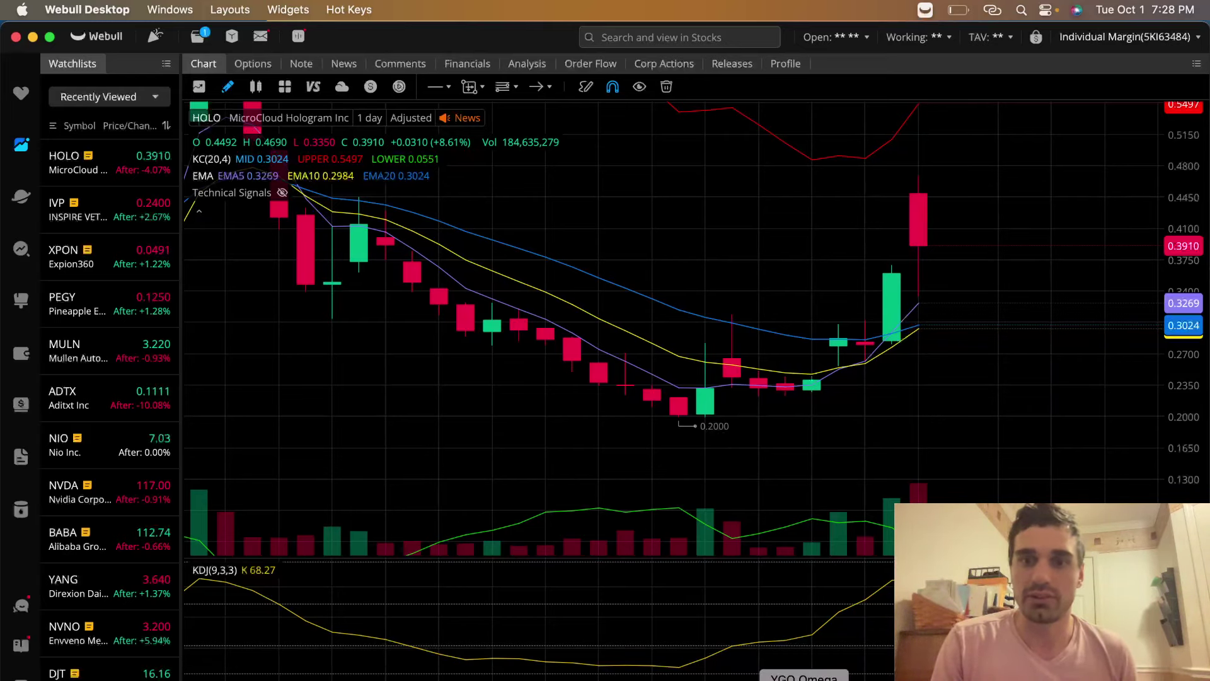
- Bring Discord back and visit daytrade-alerts, then the free-chat renewal announcements
click(686, 678)
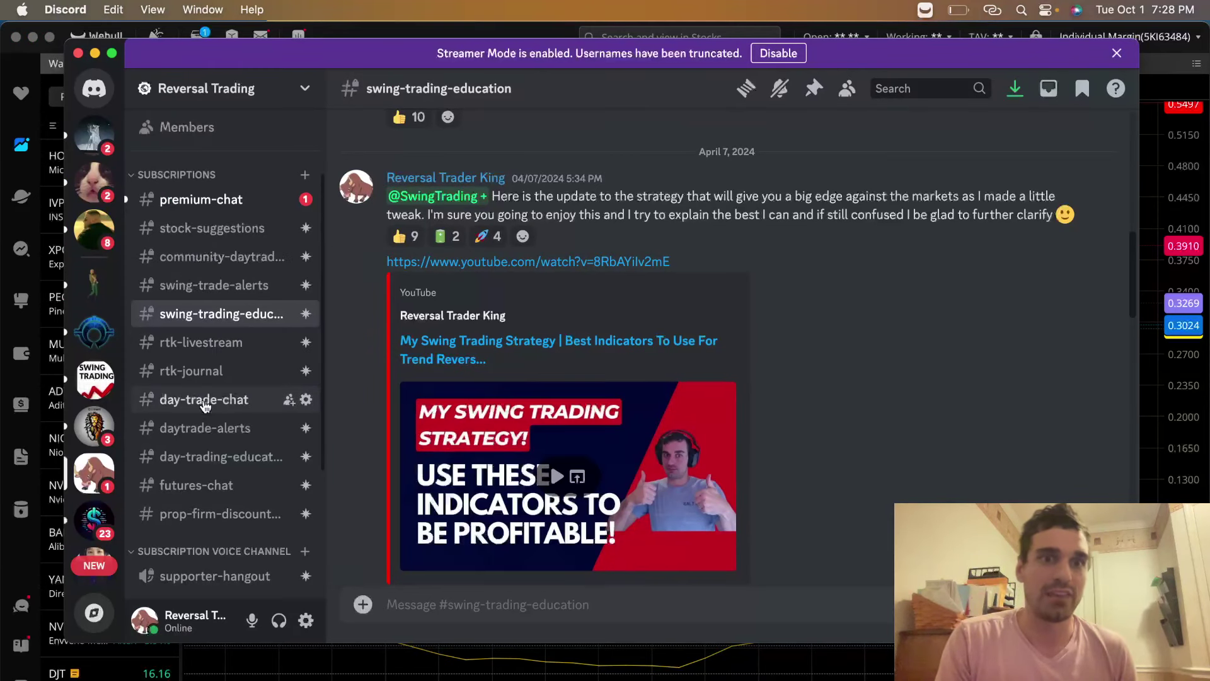
click(215, 436)
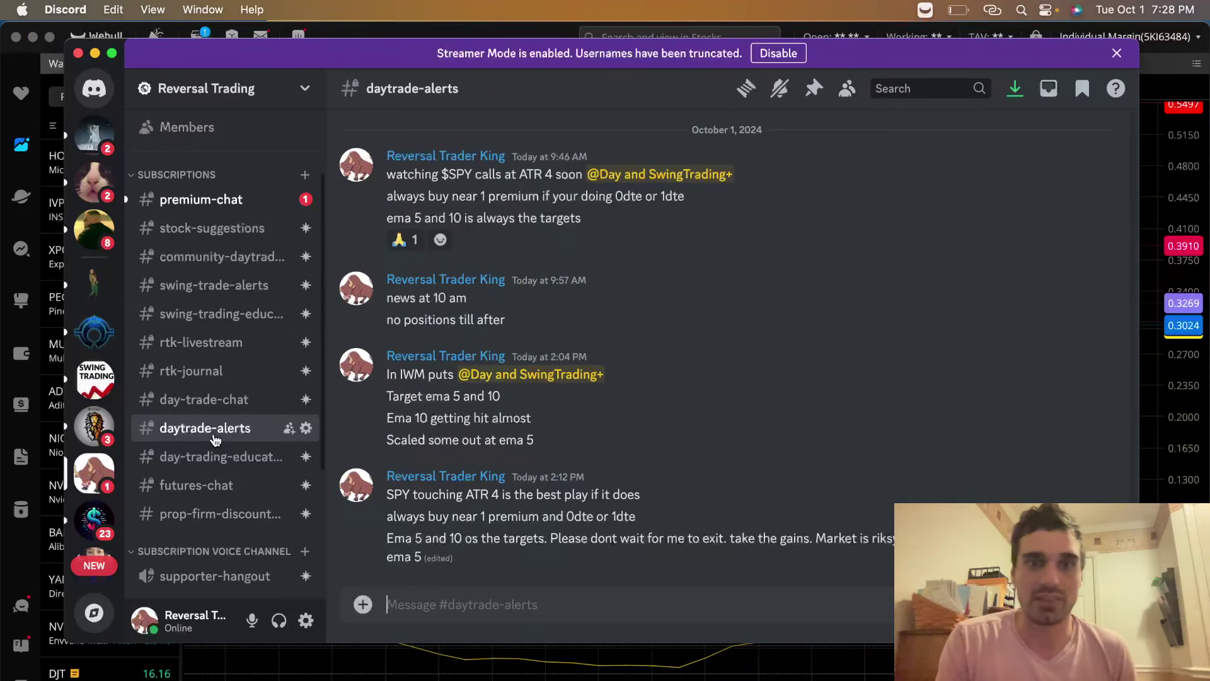
scroll(214, 437, down, 3)
scroll(212, 445, down, 2)
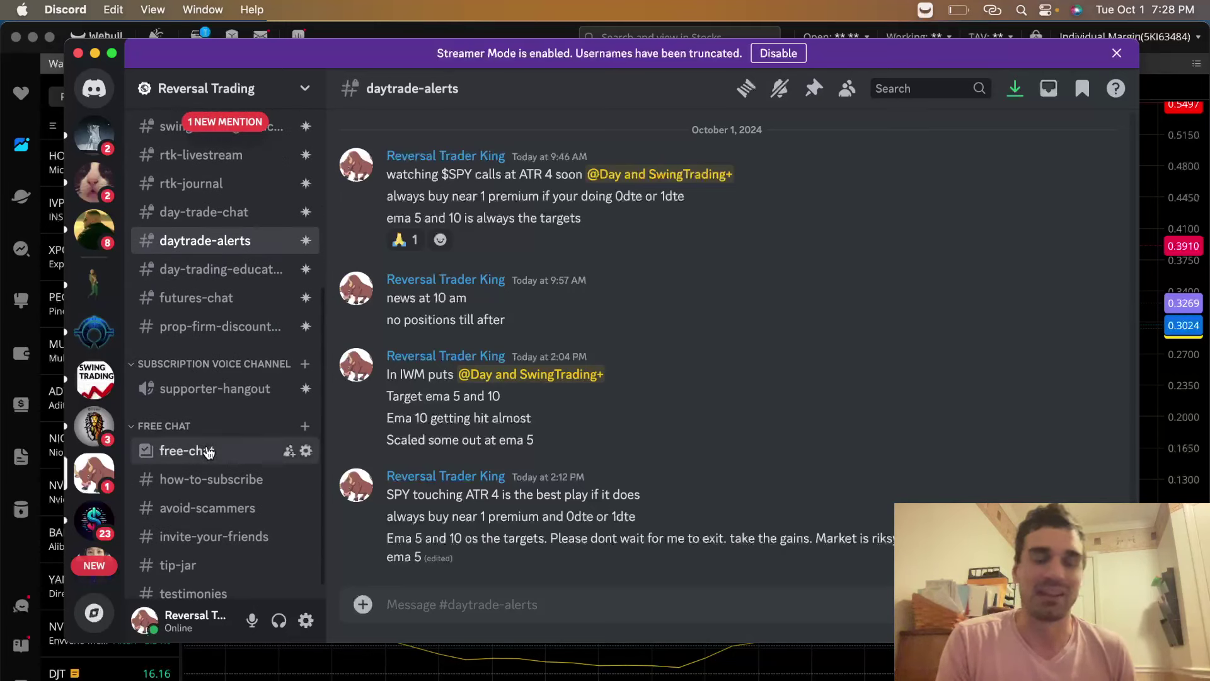
click(210, 454)
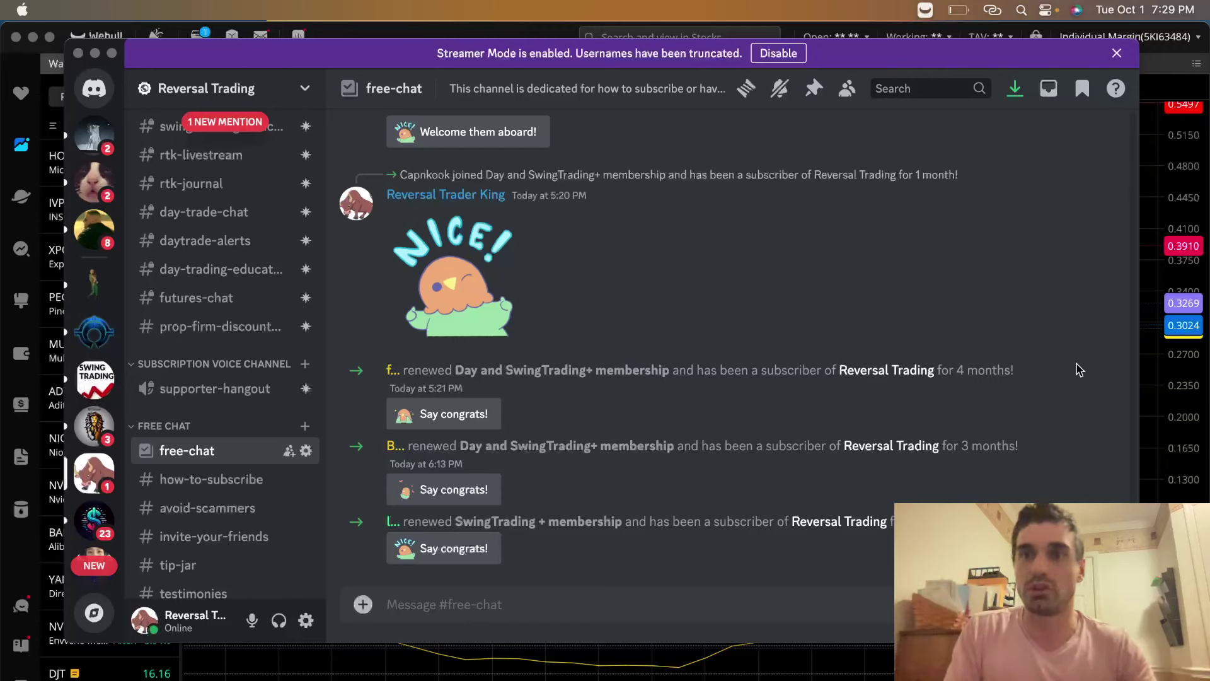
click(1079, 369)
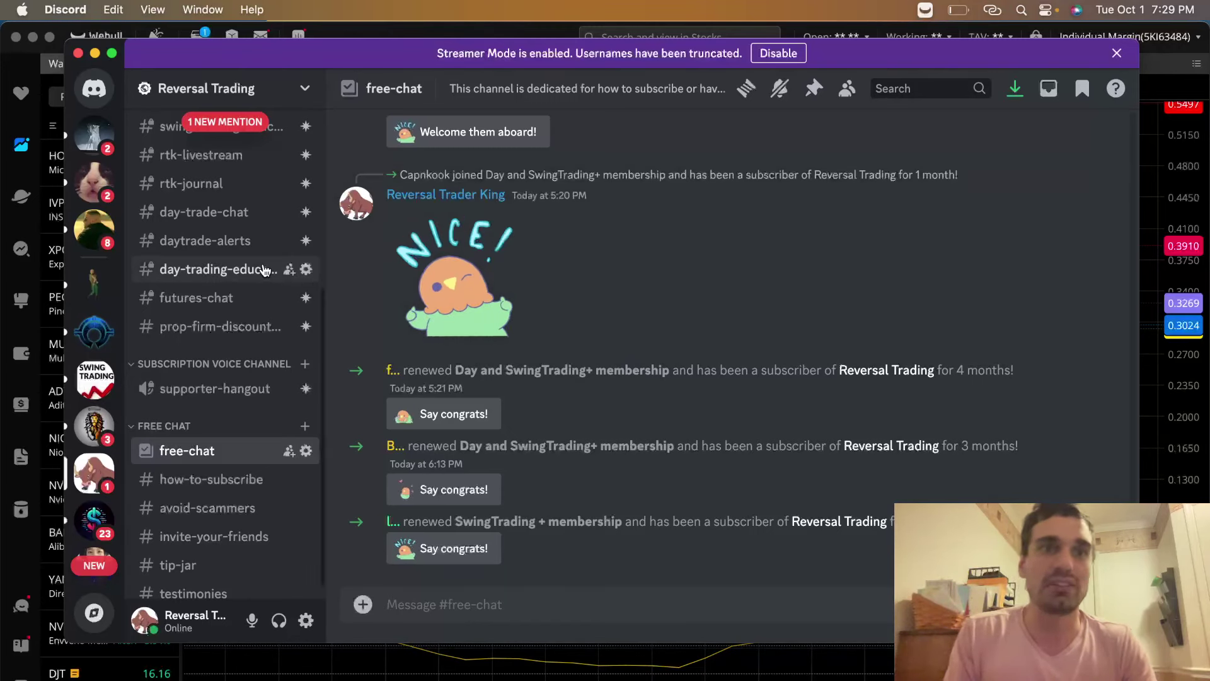
scroll(265, 271, up, 2)
scroll(260, 284, up, 2)
scroll(257, 294, down, 2)
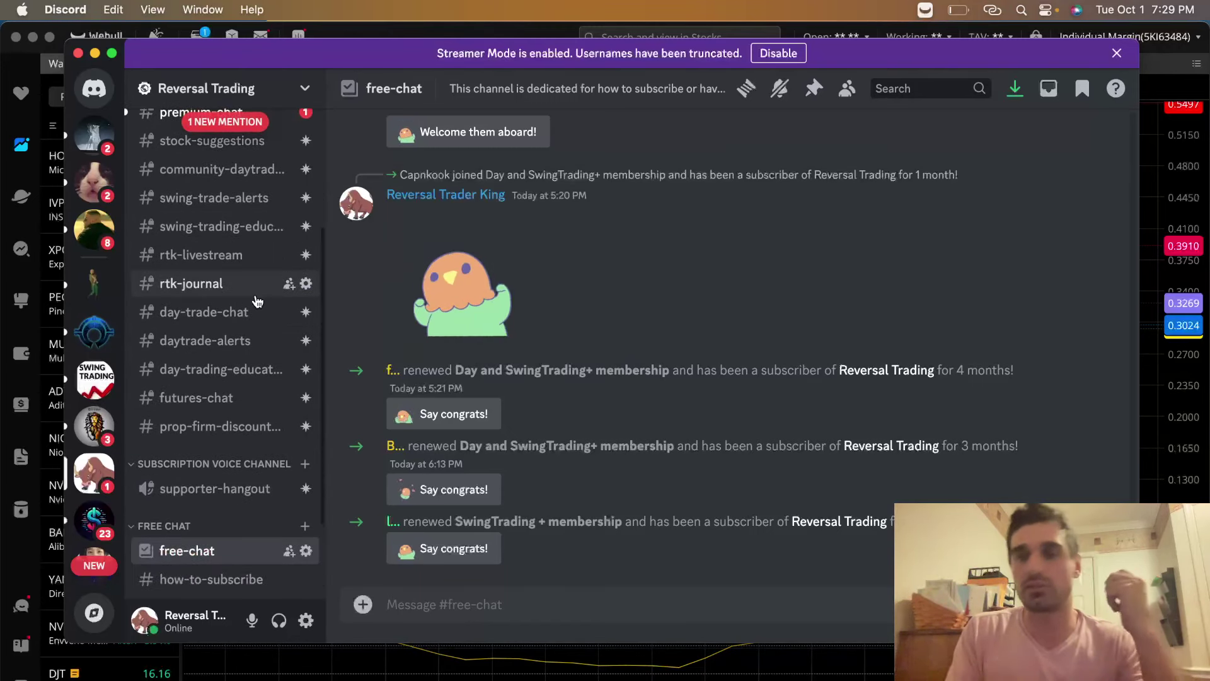